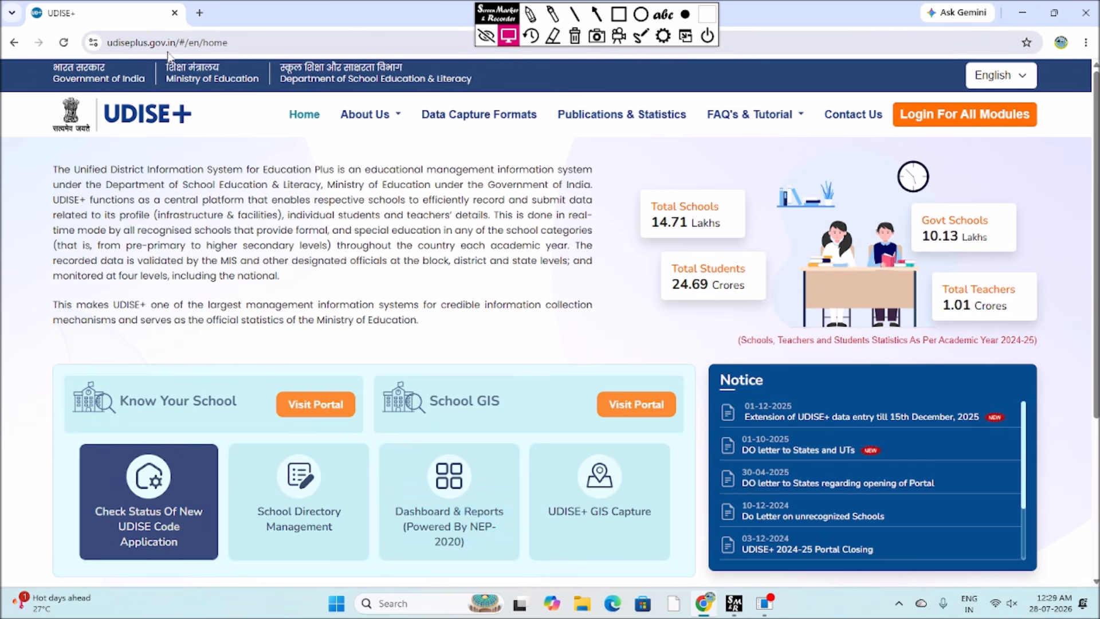
- Open the National Level Login page from the UDISE+ login for all modules
click(203, 43)
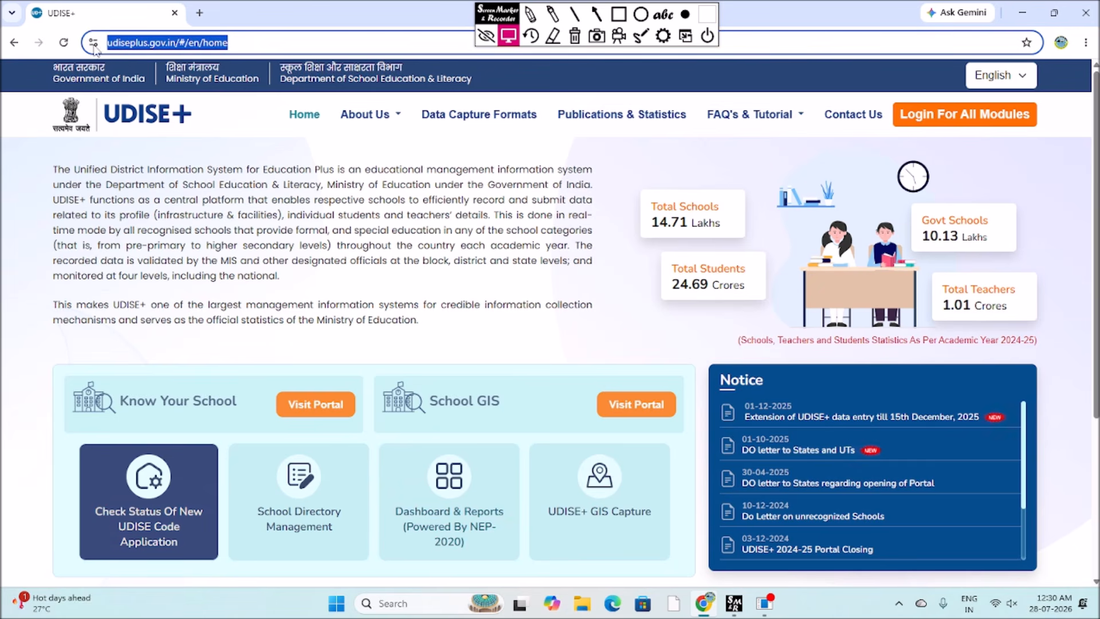
click(977, 126)
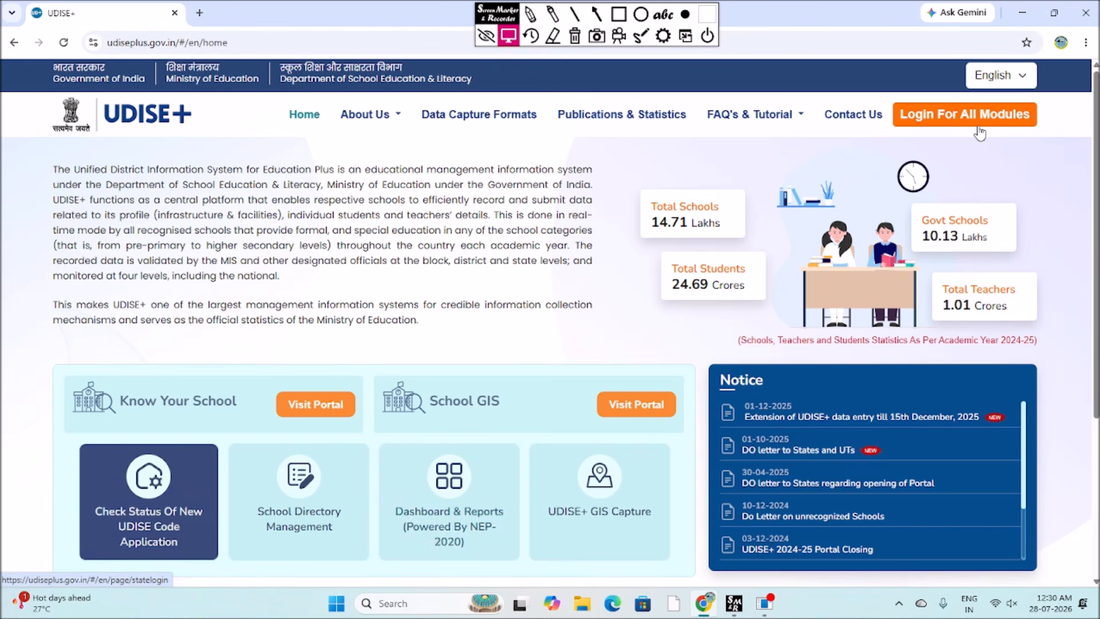
click(958, 127)
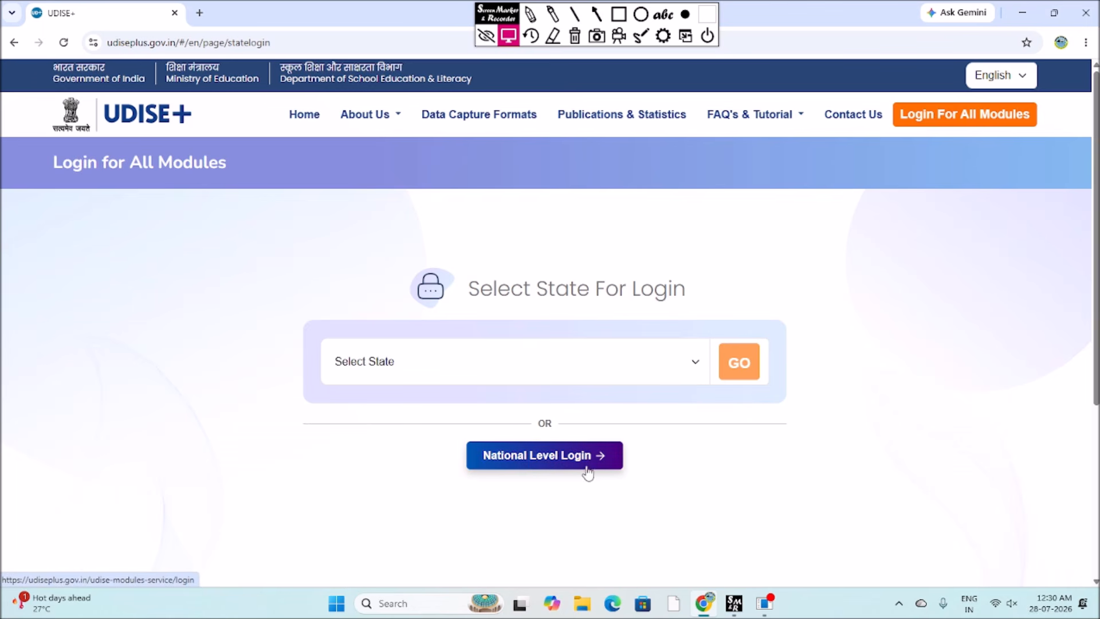
click(549, 464)
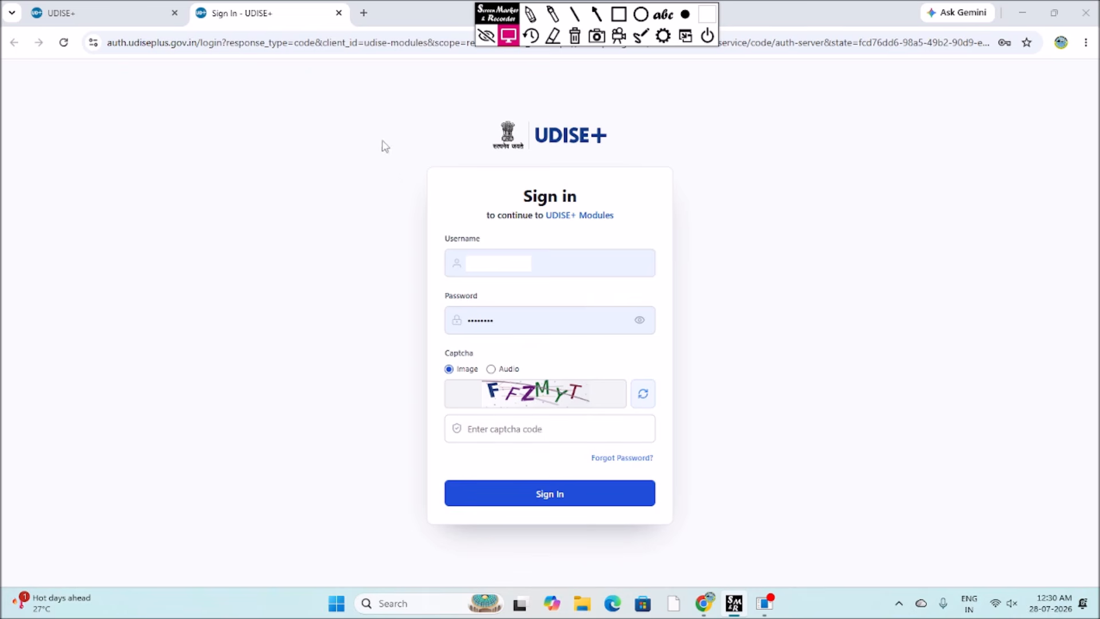
- Enter the captcha code below the prefilled username and password and sign in to UDISE+ Modules
click(515, 319)
click(466, 429)
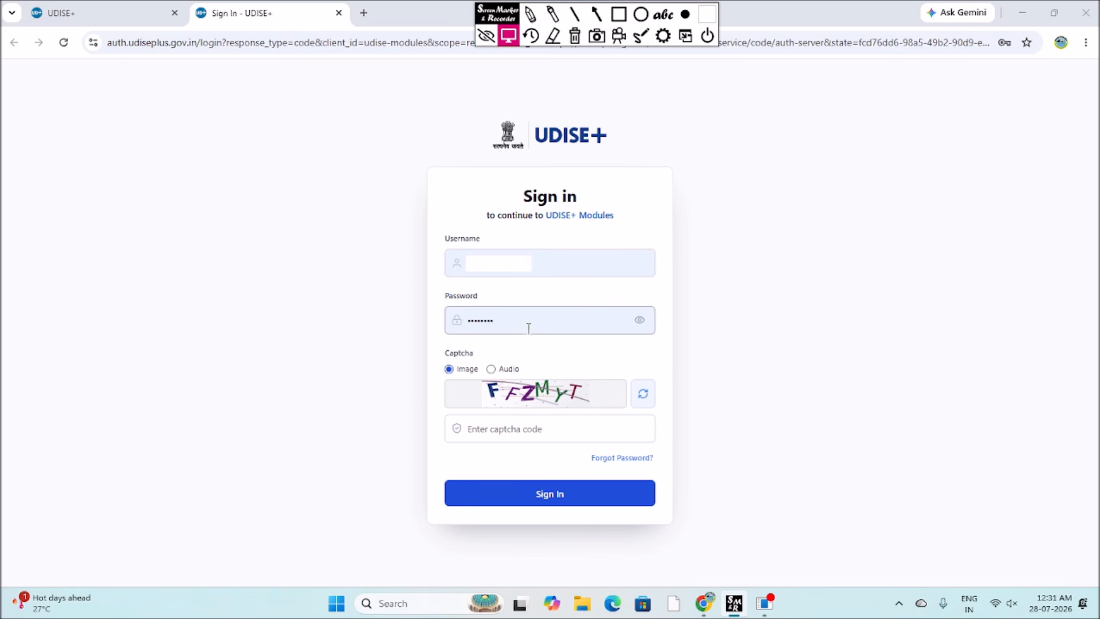
click(494, 431)
text(FFZMYT)
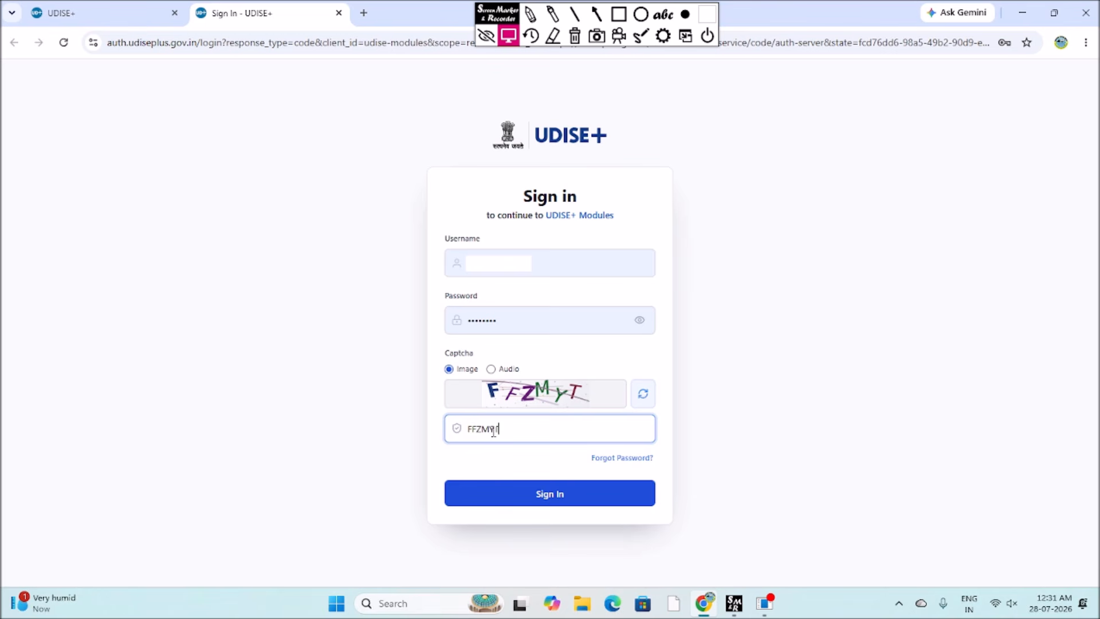
click(561, 497)
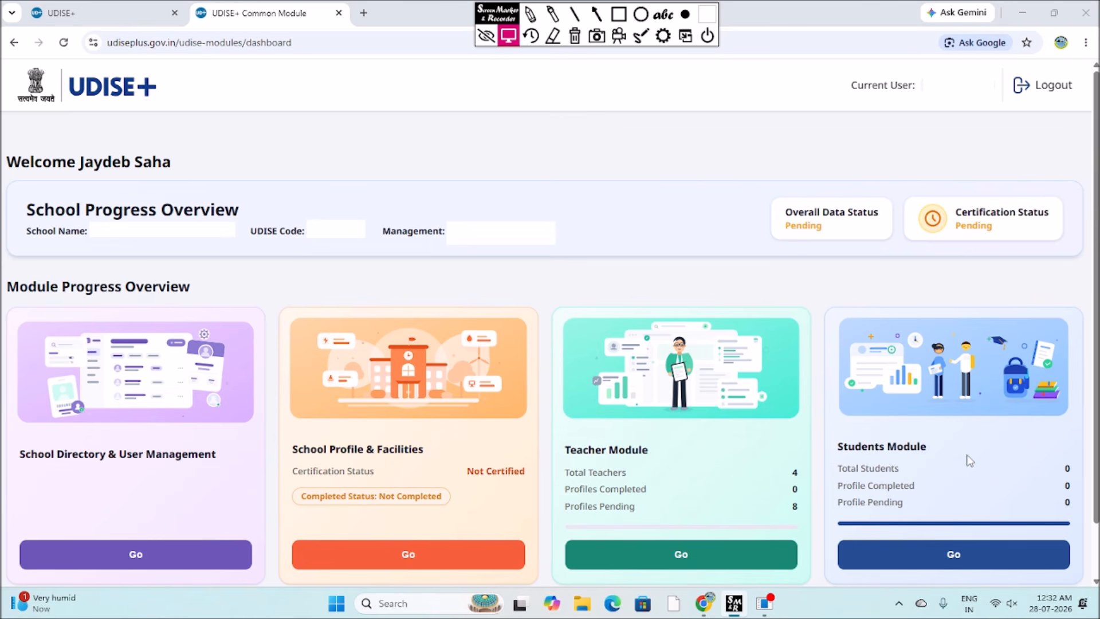
- Open the Students Module for the current academic year 2026-27 and dismiss the school transition notice
click(941, 555)
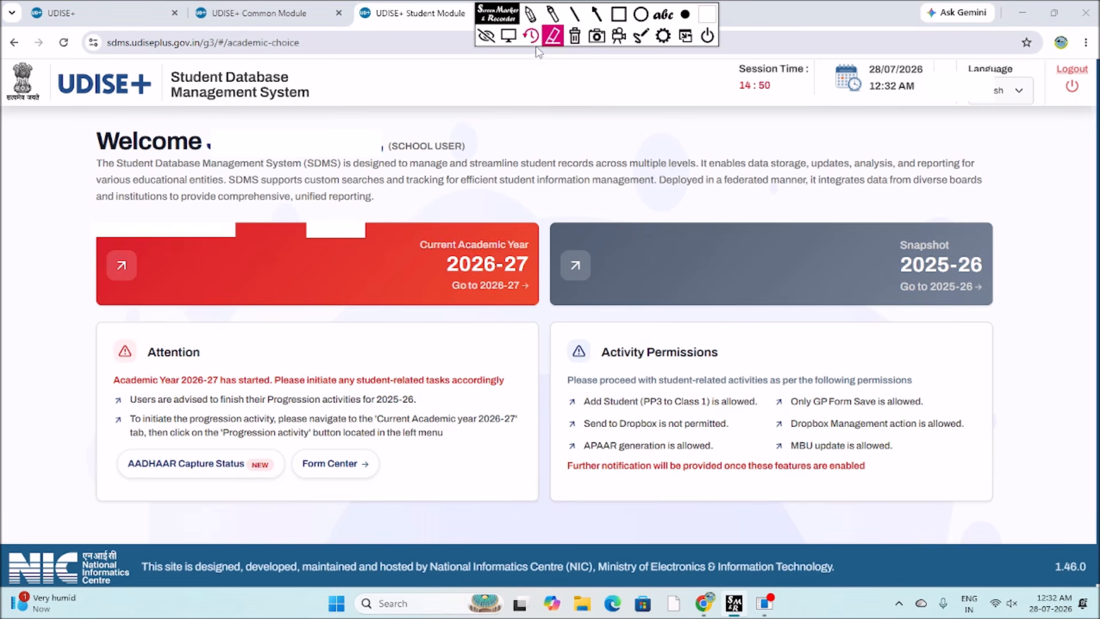
click(508, 36)
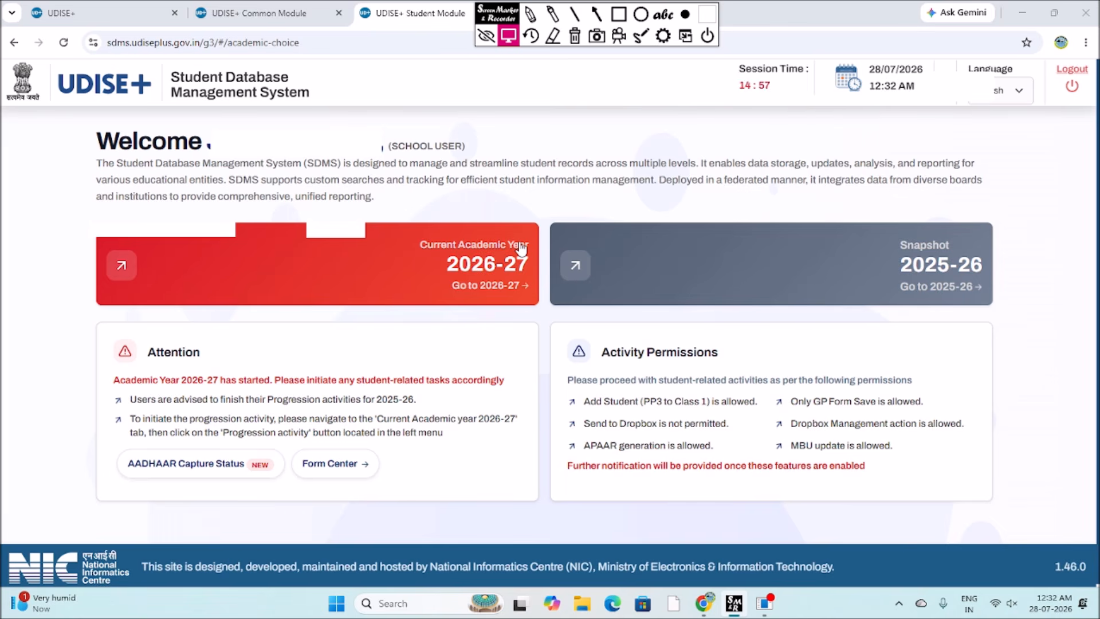
click(488, 259)
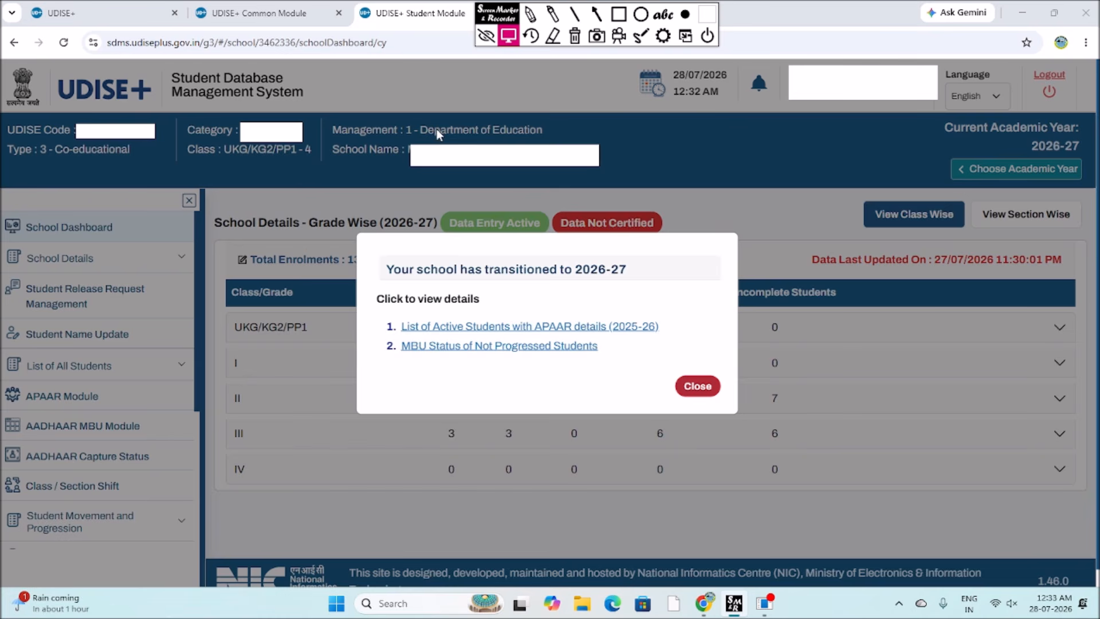
click(695, 386)
click(696, 460)
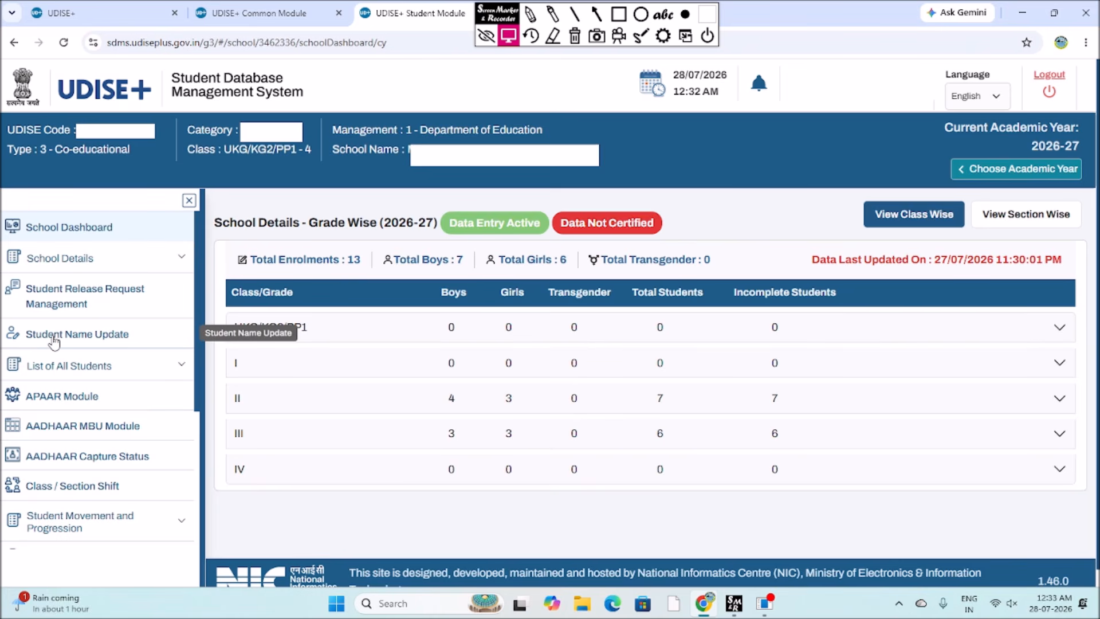
- Open the Progression Activity page for entering students' progression details, under Student Movement and Progression
scroll(55, 342, down, 3)
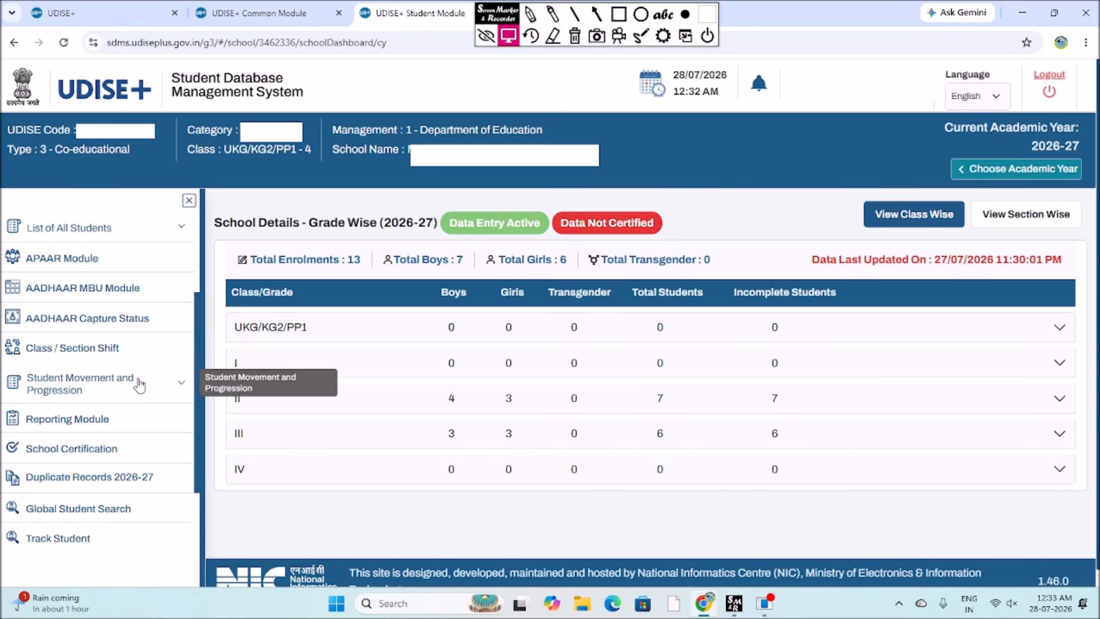
click(106, 394)
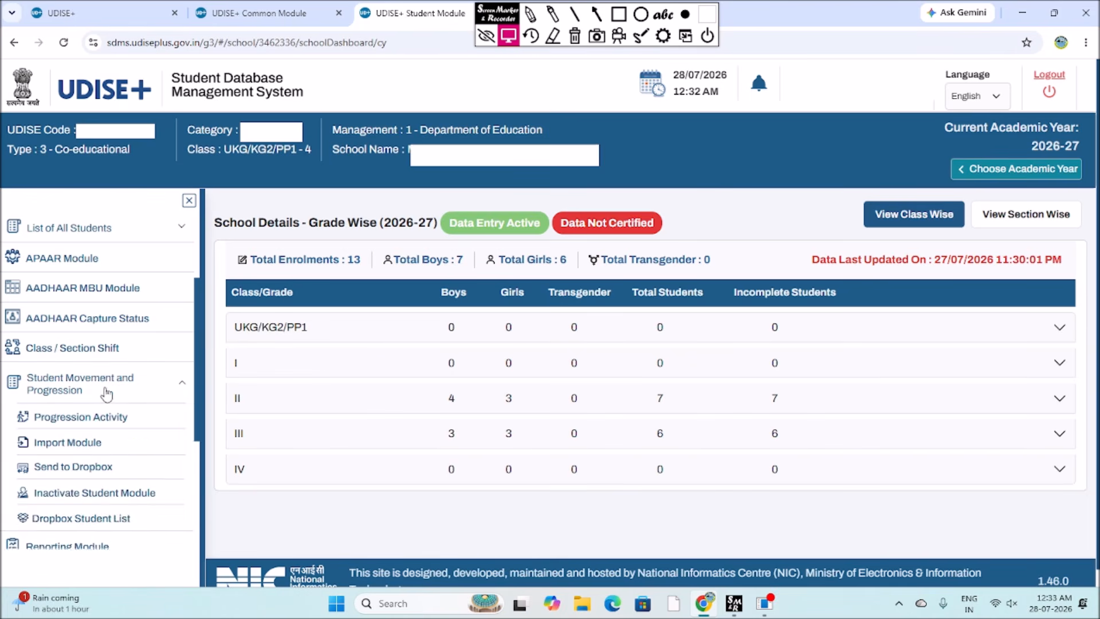
click(88, 425)
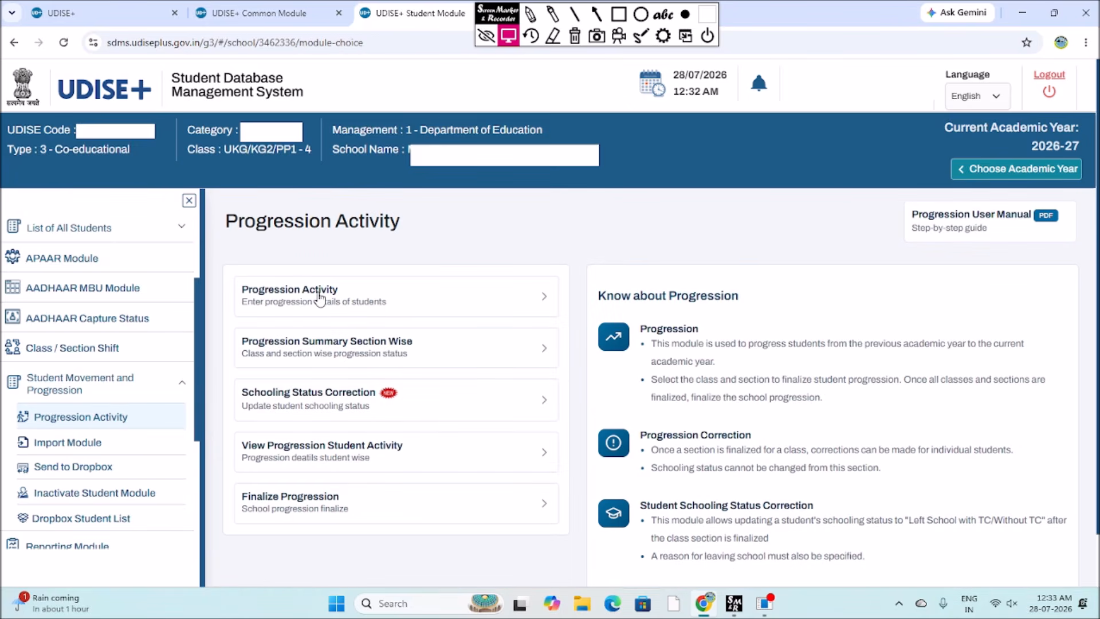
click(320, 298)
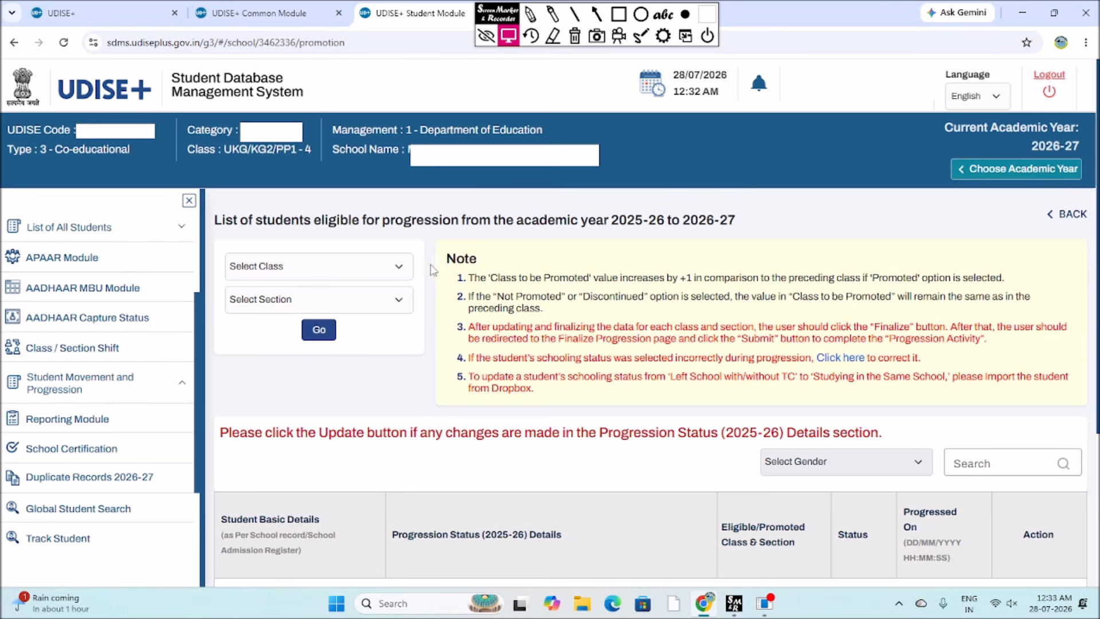
- List the students eligible for progression in class UKG/KG2/PP1, section A
click(299, 271)
click(272, 305)
click(263, 299)
click(253, 342)
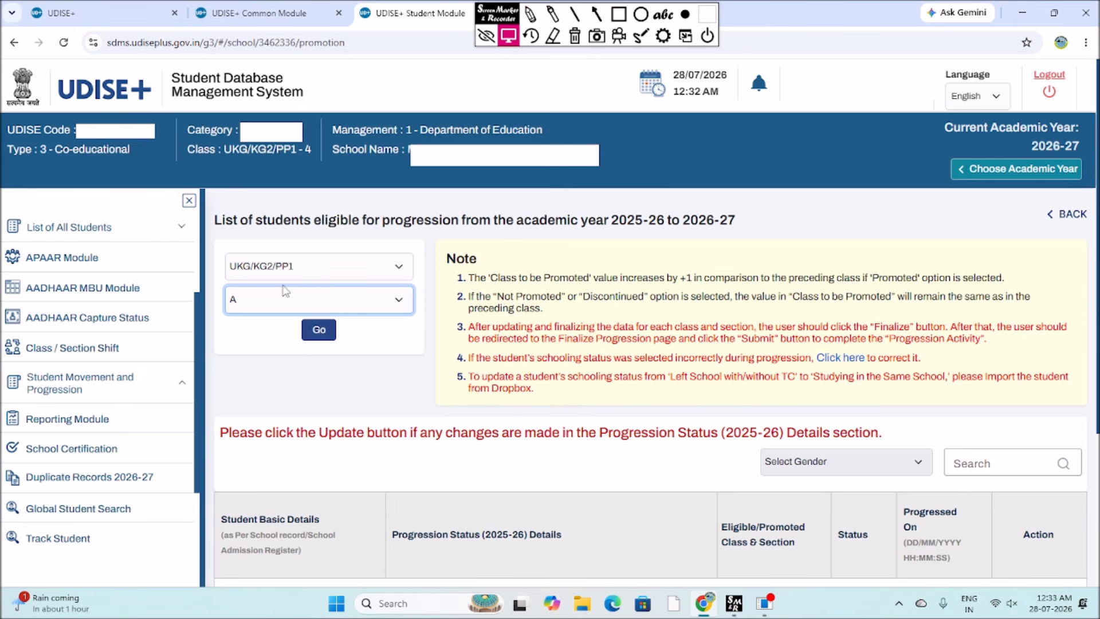
click(322, 331)
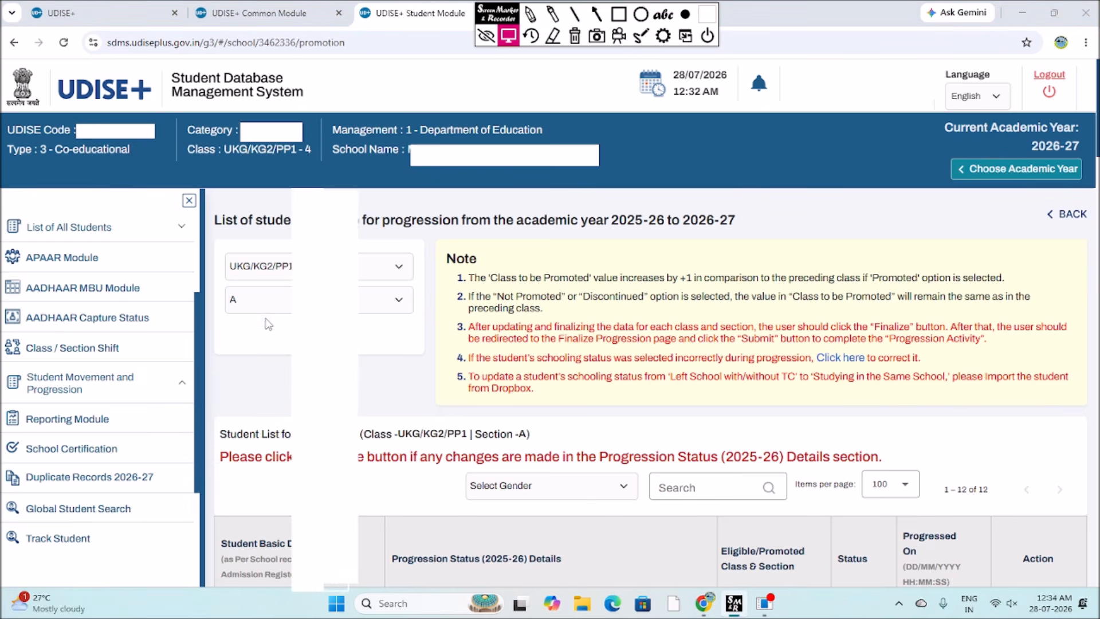
- Set the first pending student's progression status to Promoted/Passed, schooling status to Studying in Same School and section to A
scroll(596, 356, down, 7)
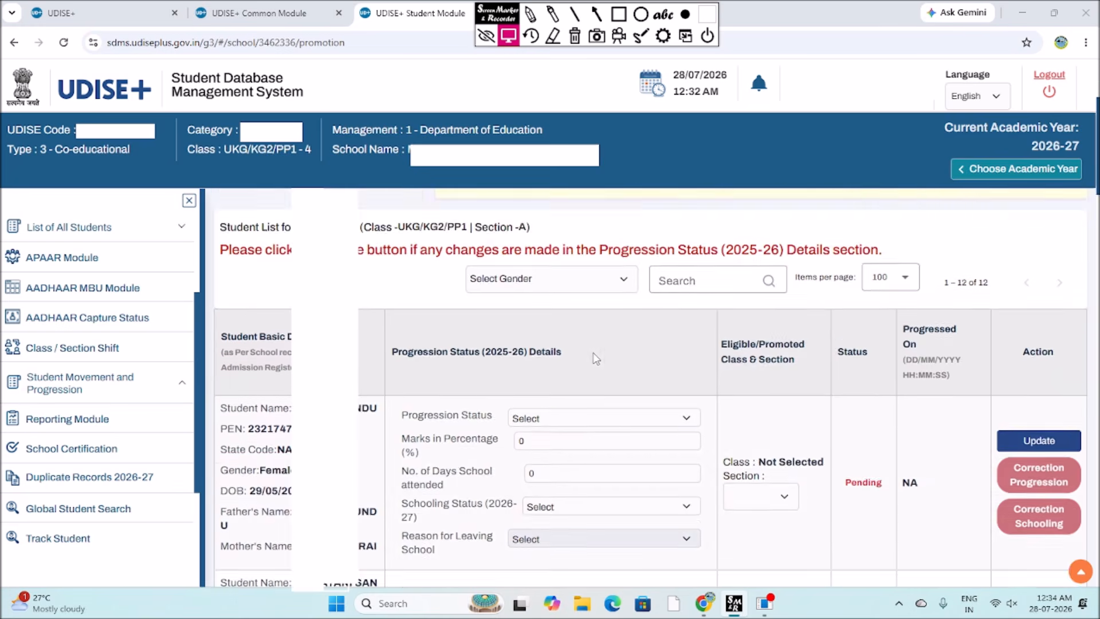
scroll(597, 358, down, 3)
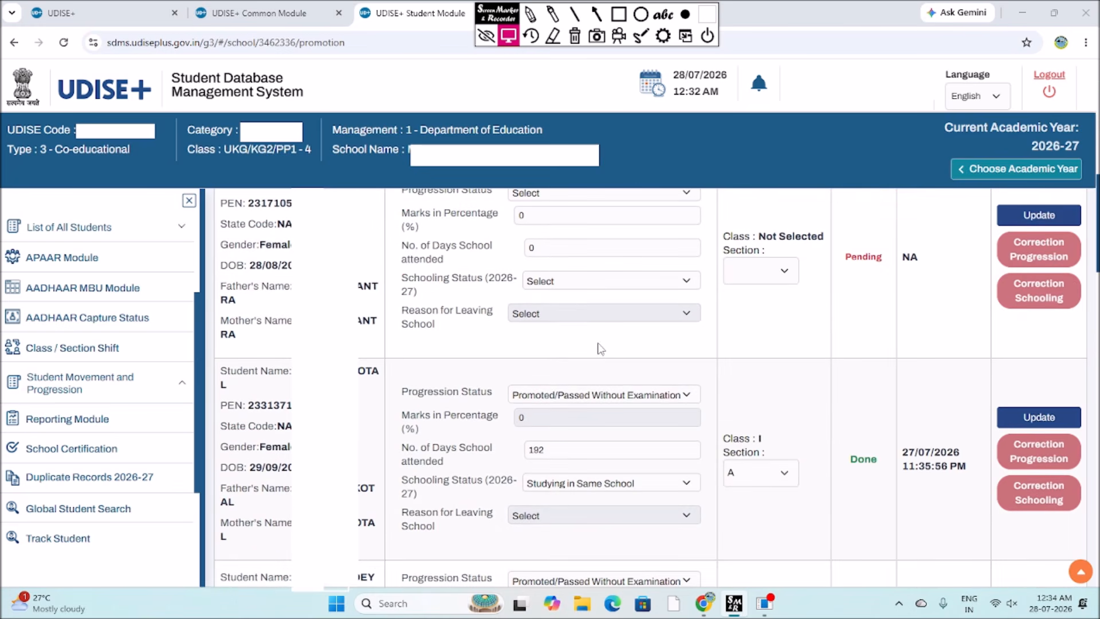
scroll(599, 348, up, 4)
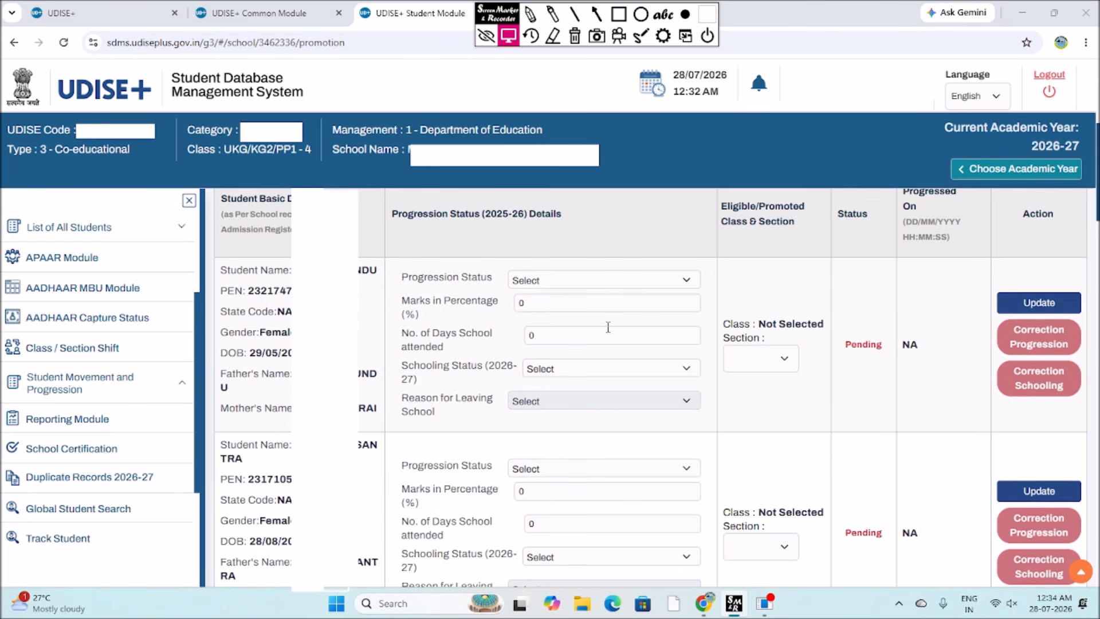
scroll(607, 325, up, 3)
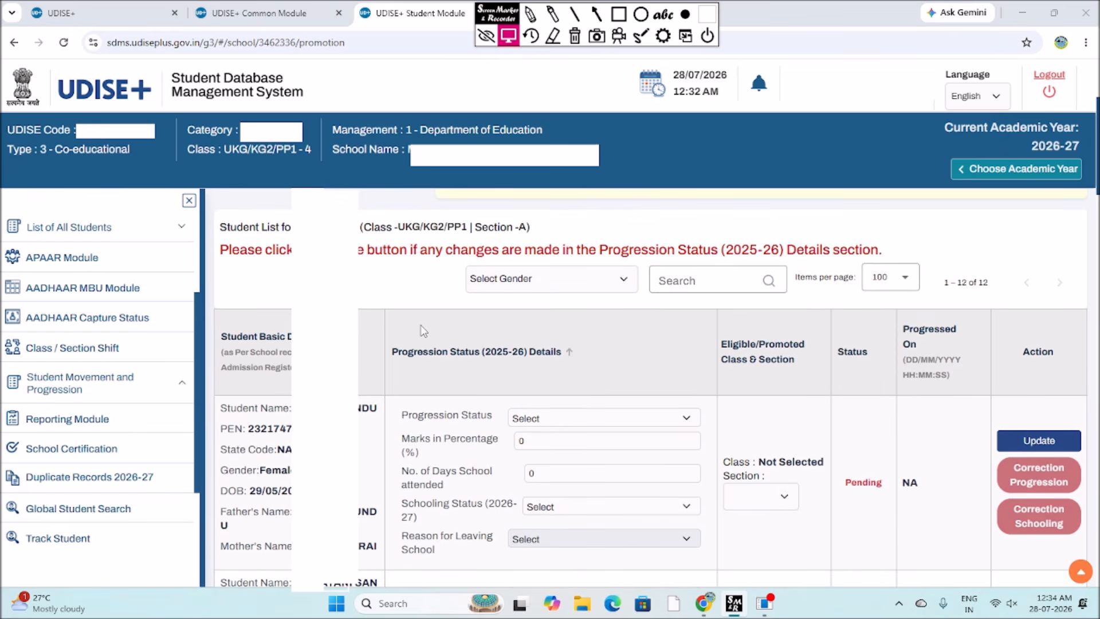
scroll(424, 331, down, 1)
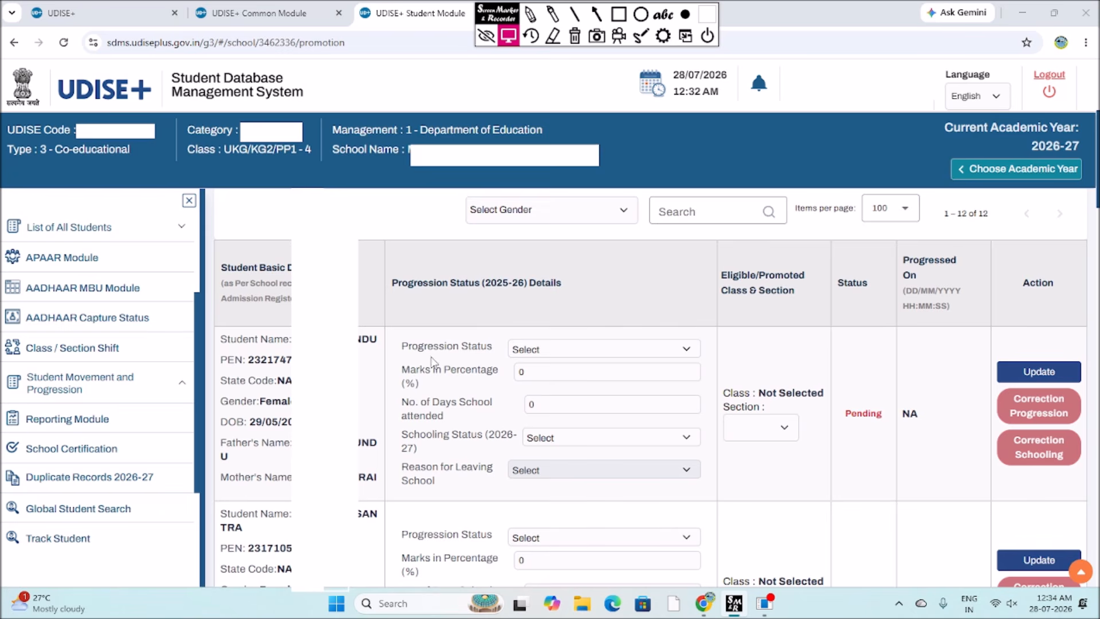
click(537, 350)
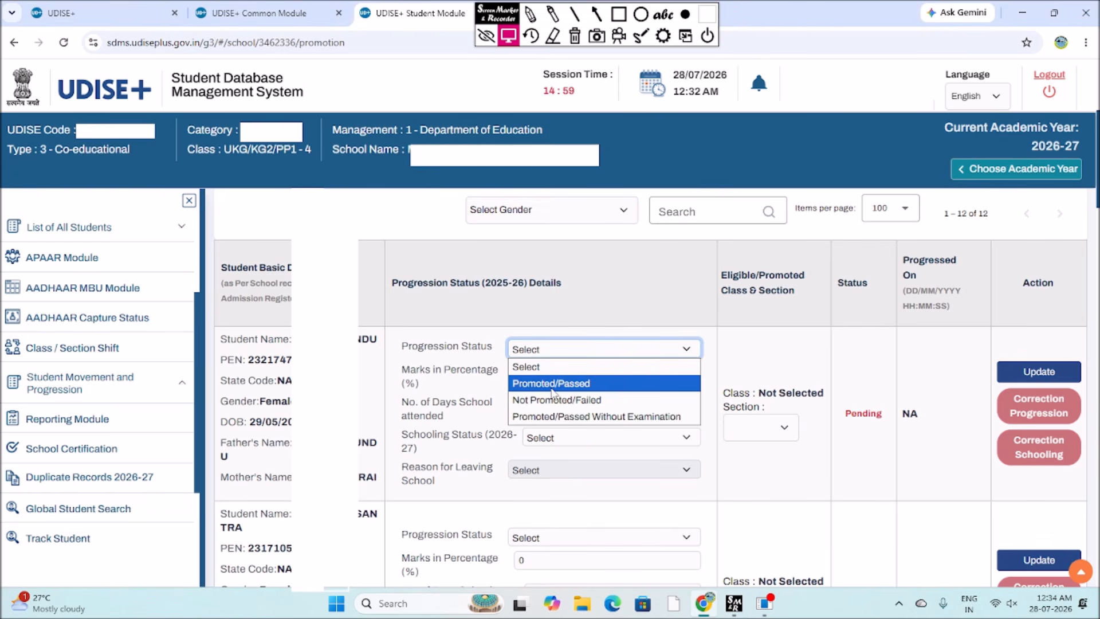
click(550, 383)
double_click(537, 375)
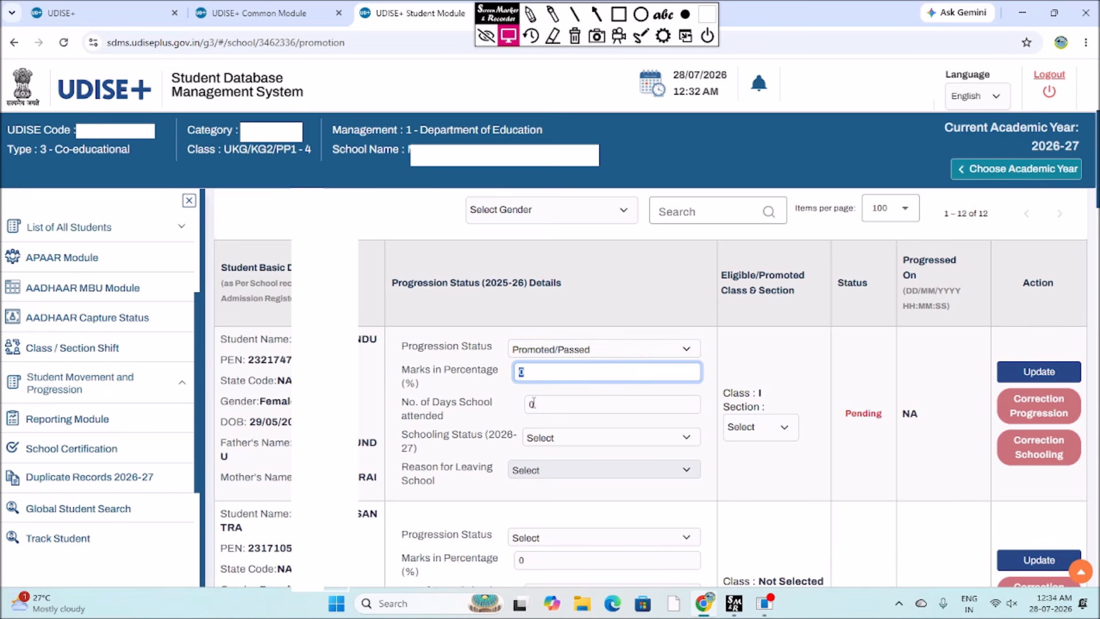
key(Tab)
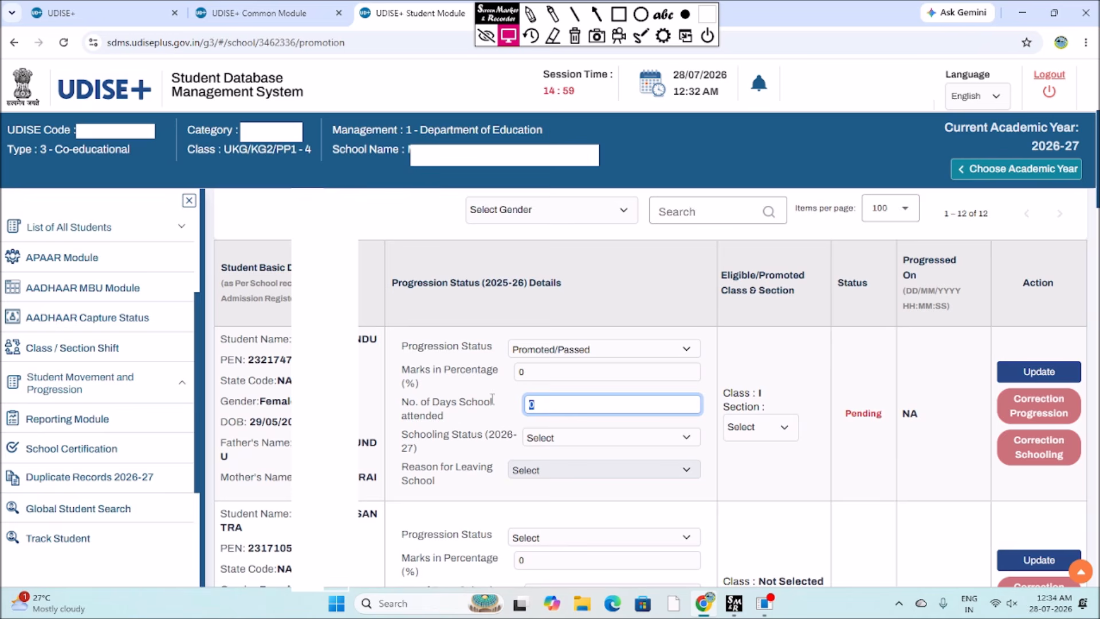
click(552, 437)
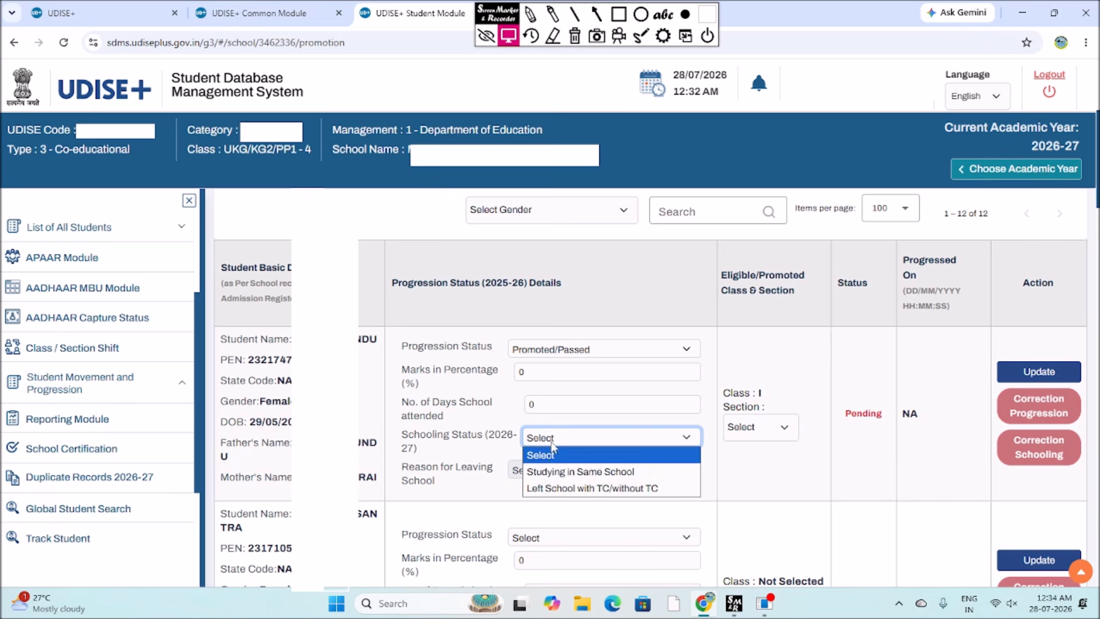
click(591, 476)
click(744, 434)
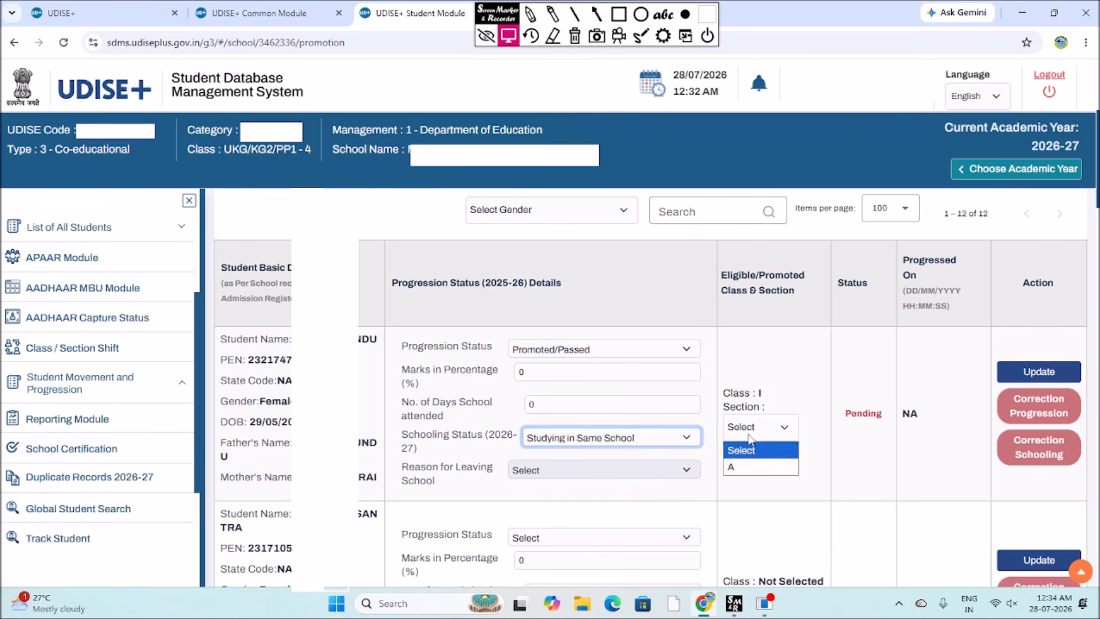
click(750, 469)
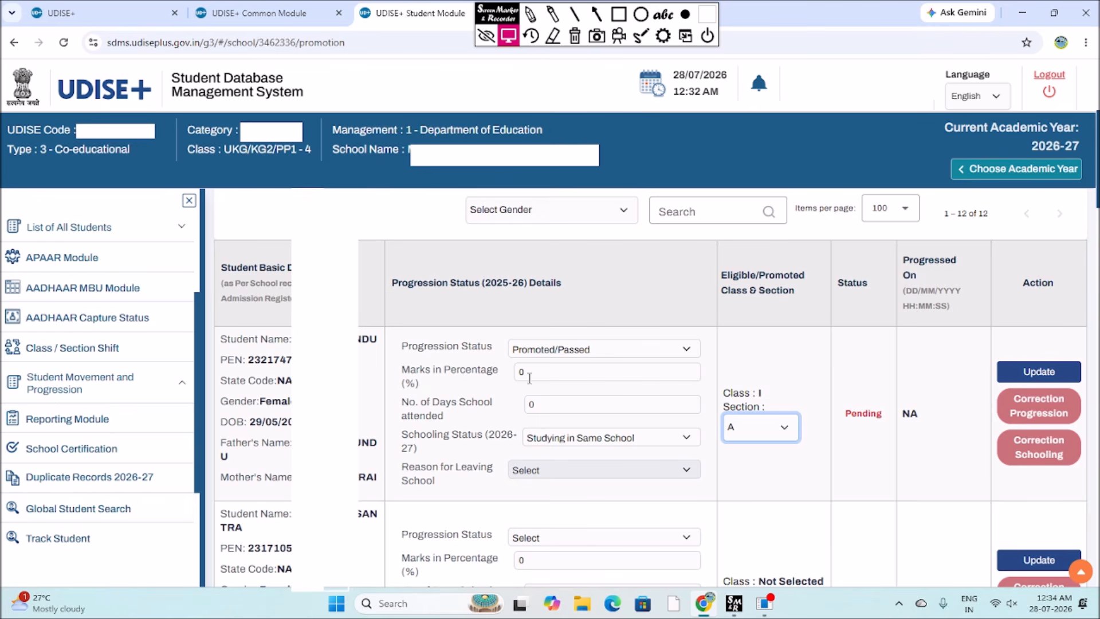
- Set the first student to Promoted/Passed Without Examination, Studying in Same School and section A, and try to update the record
click(571, 355)
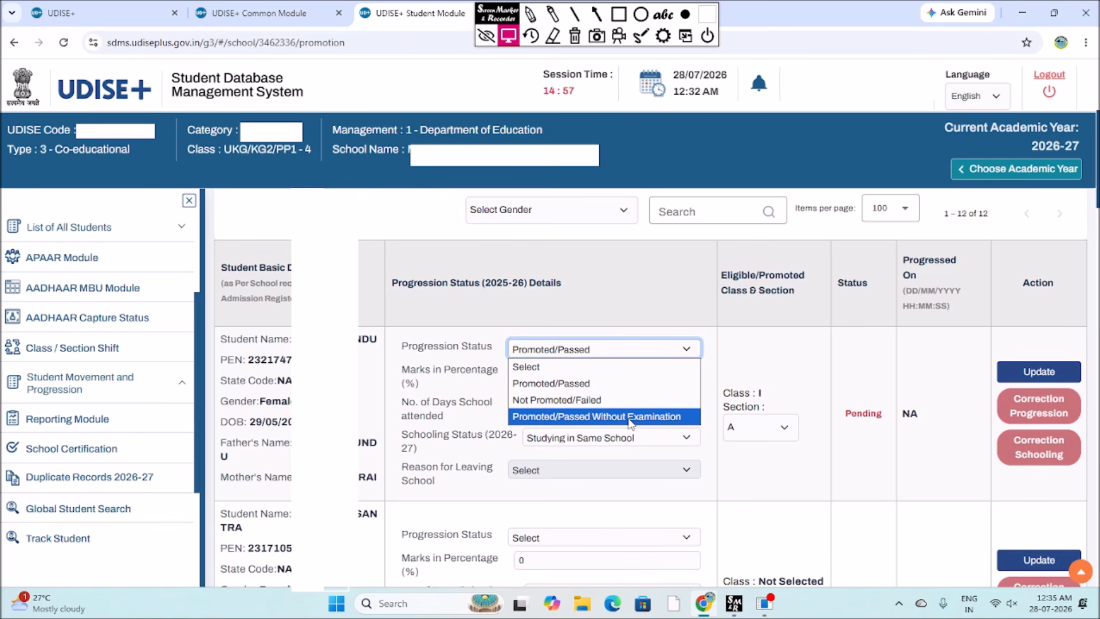
click(575, 385)
double_click(522, 372)
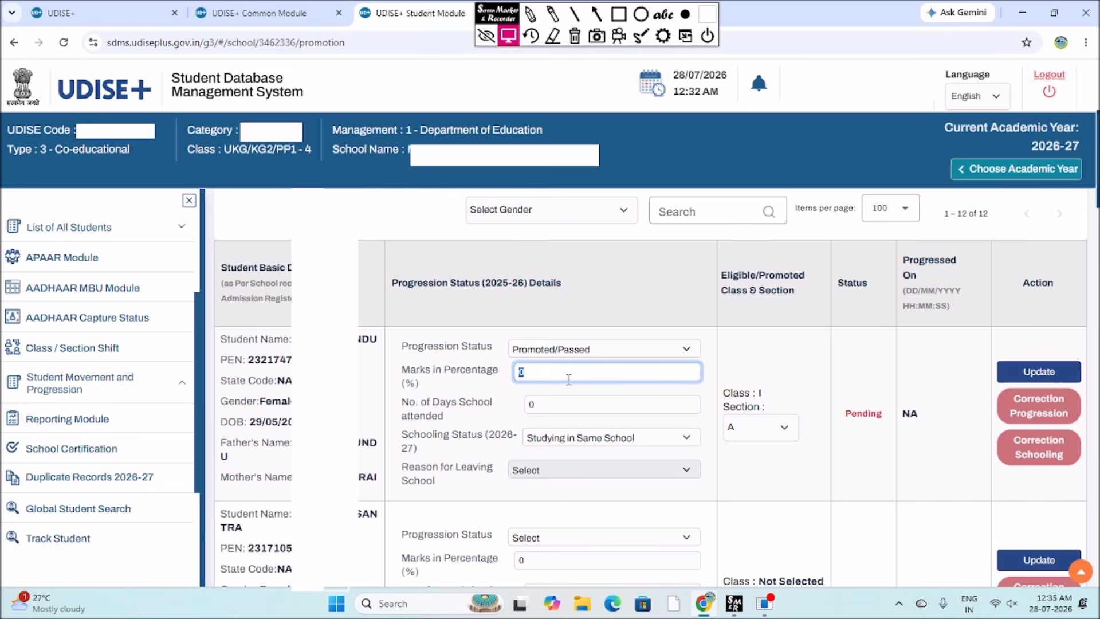
click(575, 351)
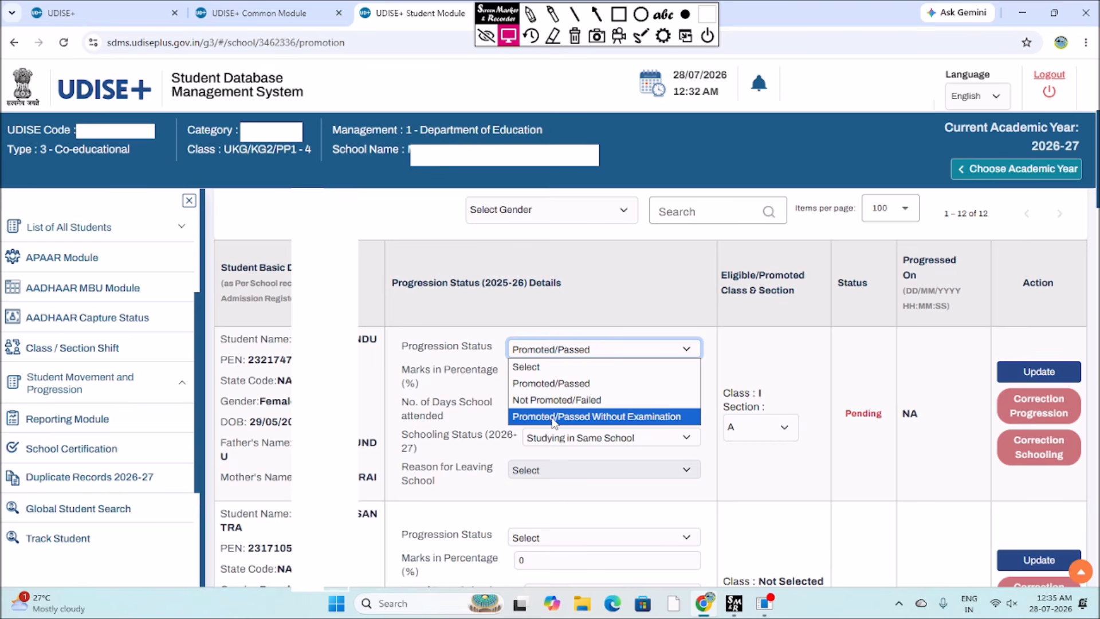
click(615, 417)
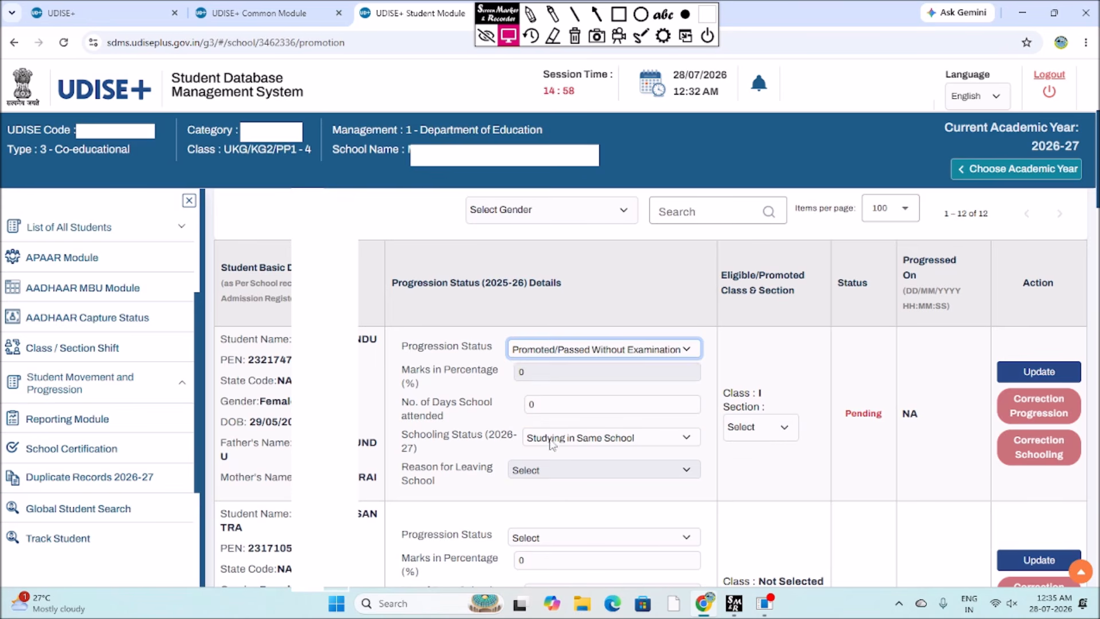
click(570, 439)
click(579, 472)
click(746, 438)
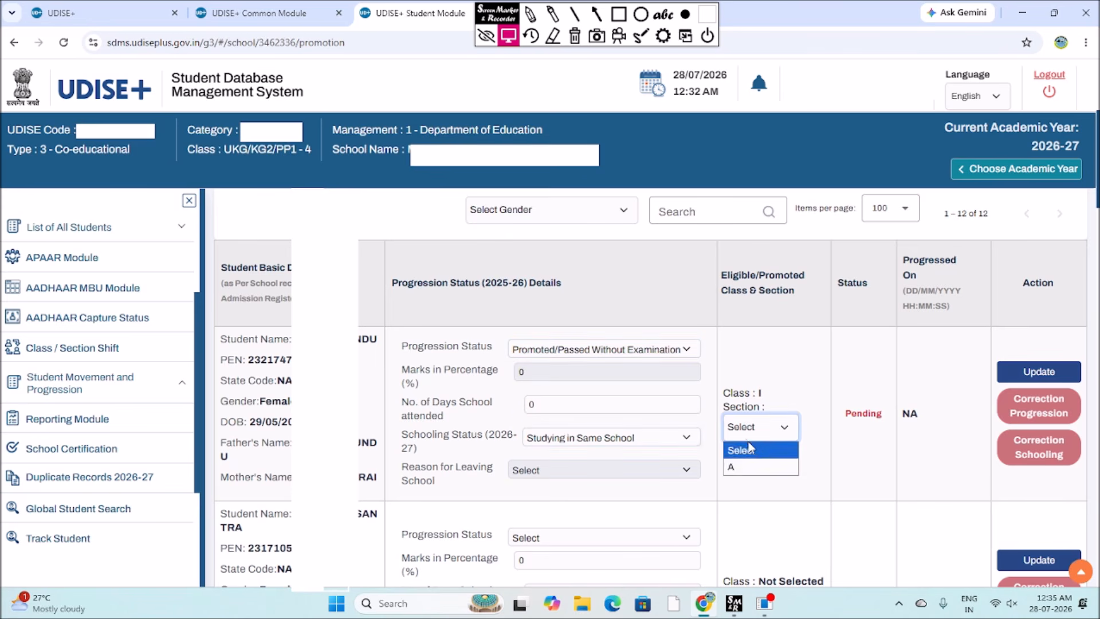
click(750, 464)
click(1008, 377)
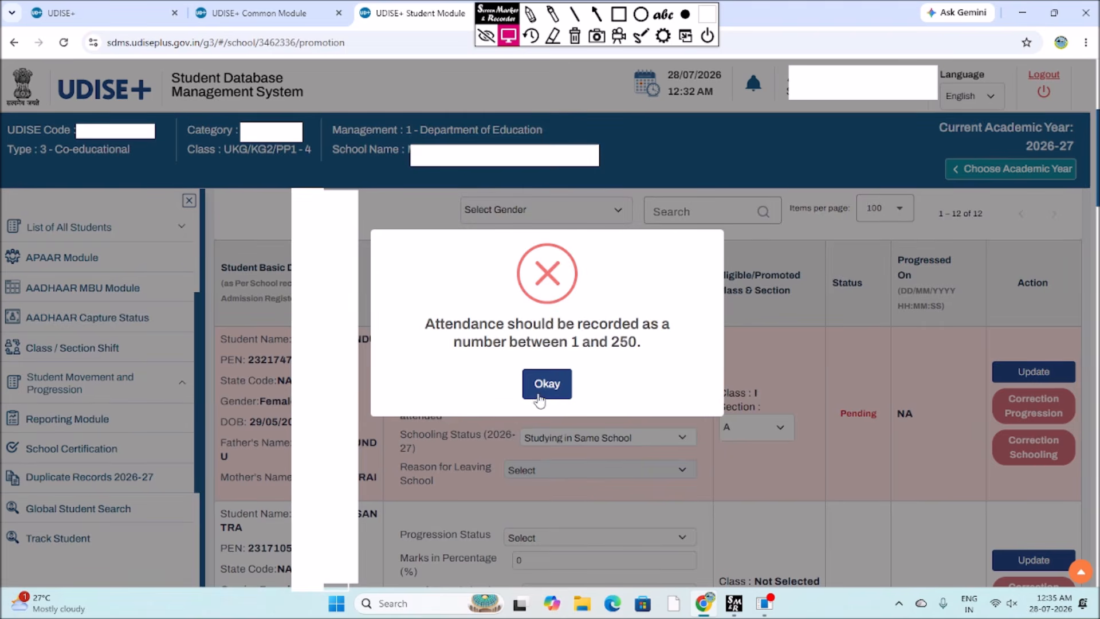
click(545, 382)
- Reselect Studying in Same School as the first student's schooling status and try to update the record again
click(576, 442)
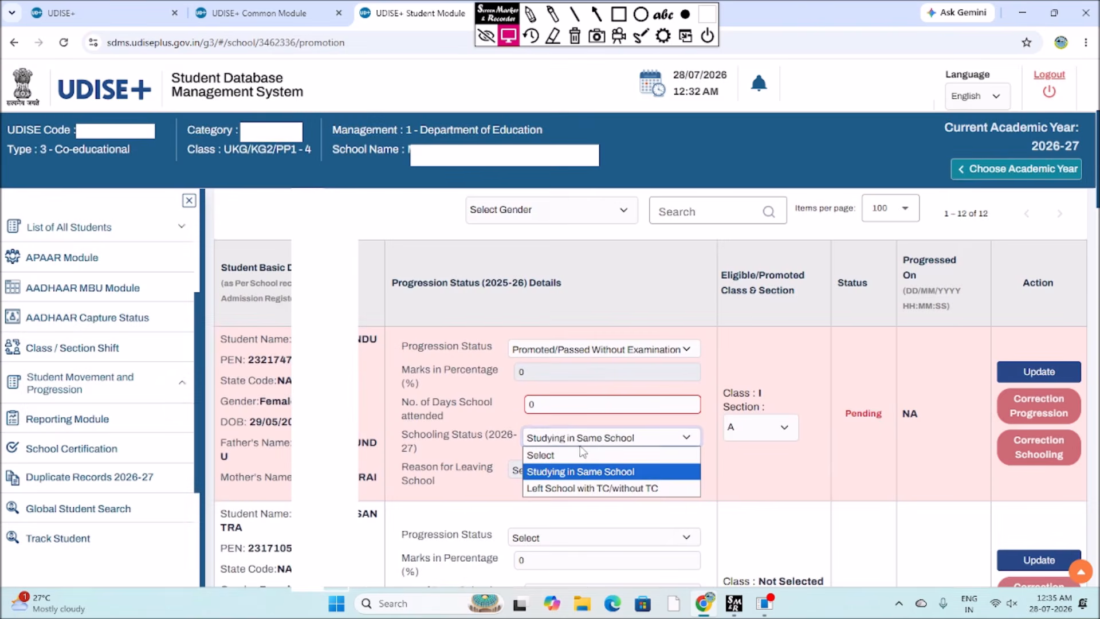
click(569, 475)
click(569, 476)
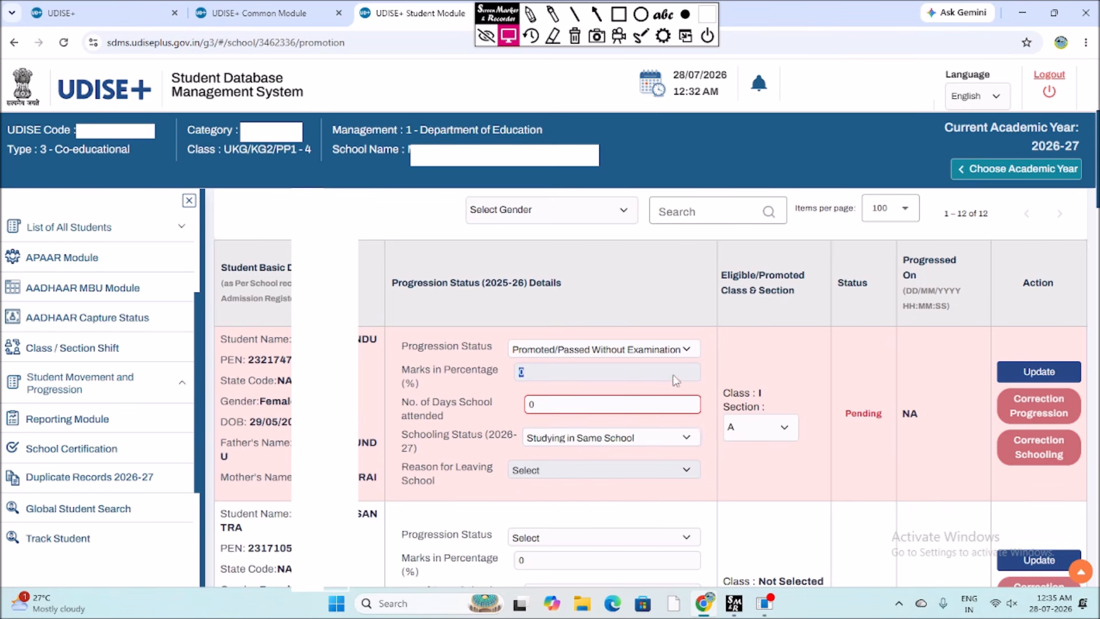
click(1029, 376)
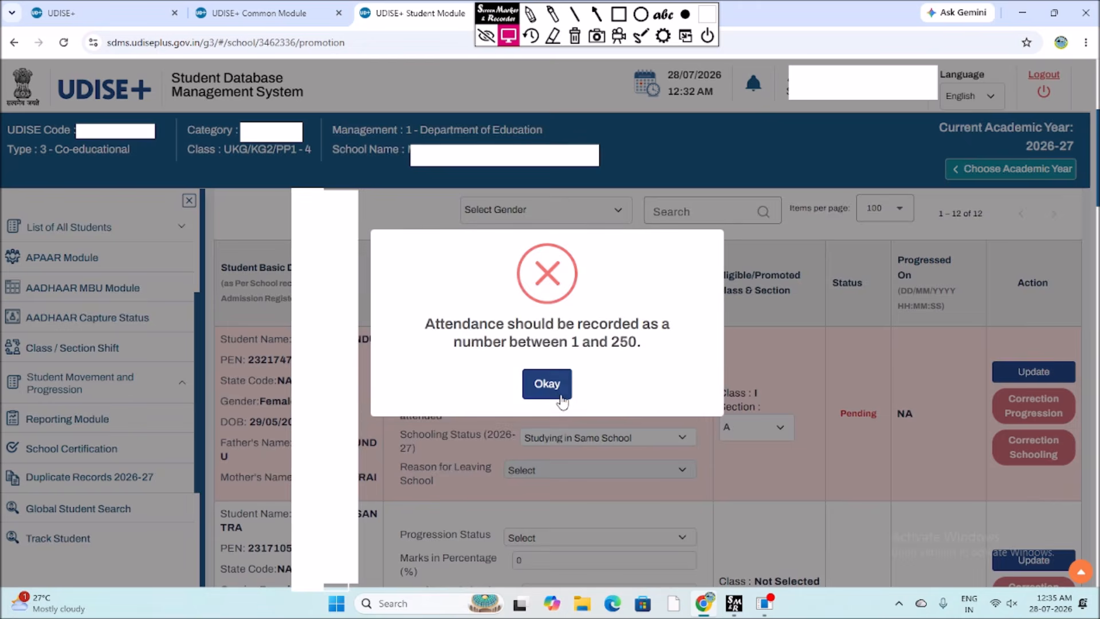
- Set the first student's number of days attended to 157, then update the record and confirm the change
click(547, 452)
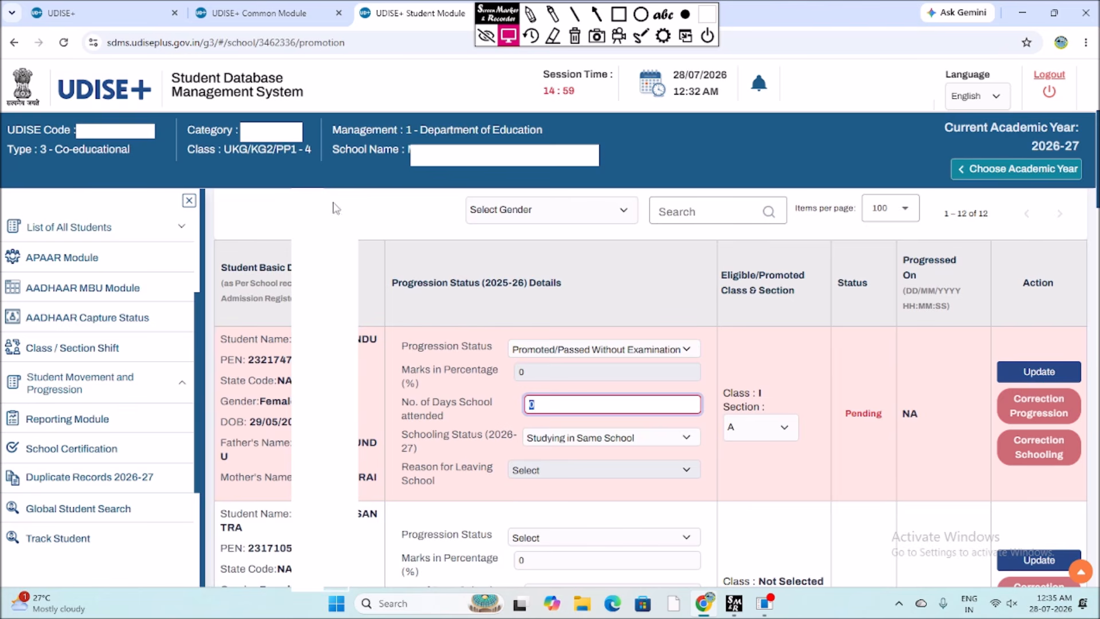
scroll(504, 376, up, 1)
scroll(656, 435, down, 1)
text(1)
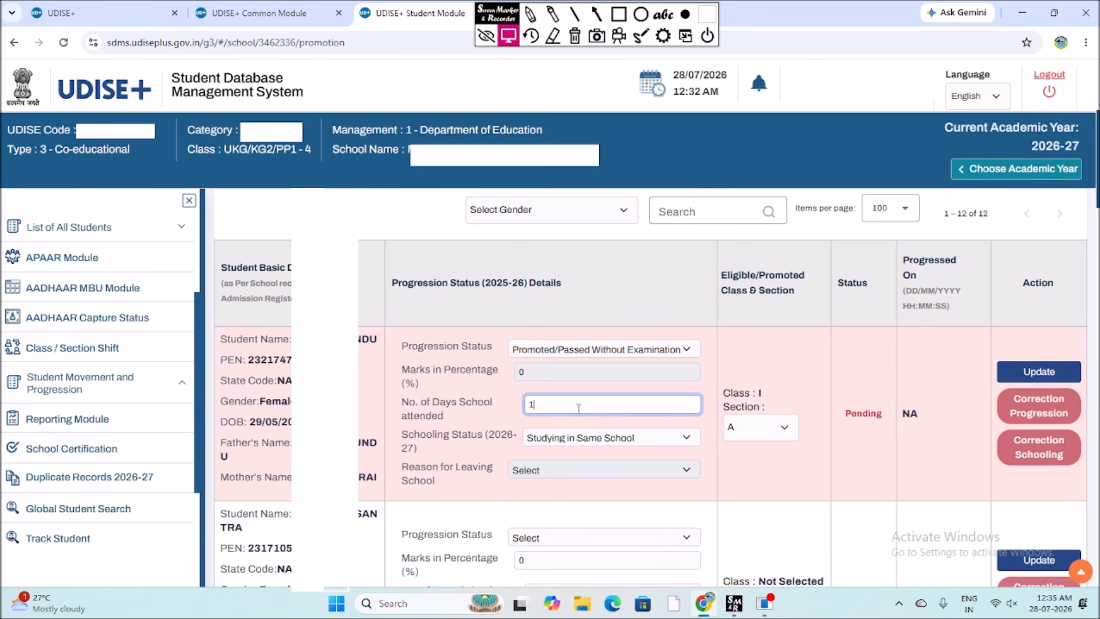
click(1010, 382)
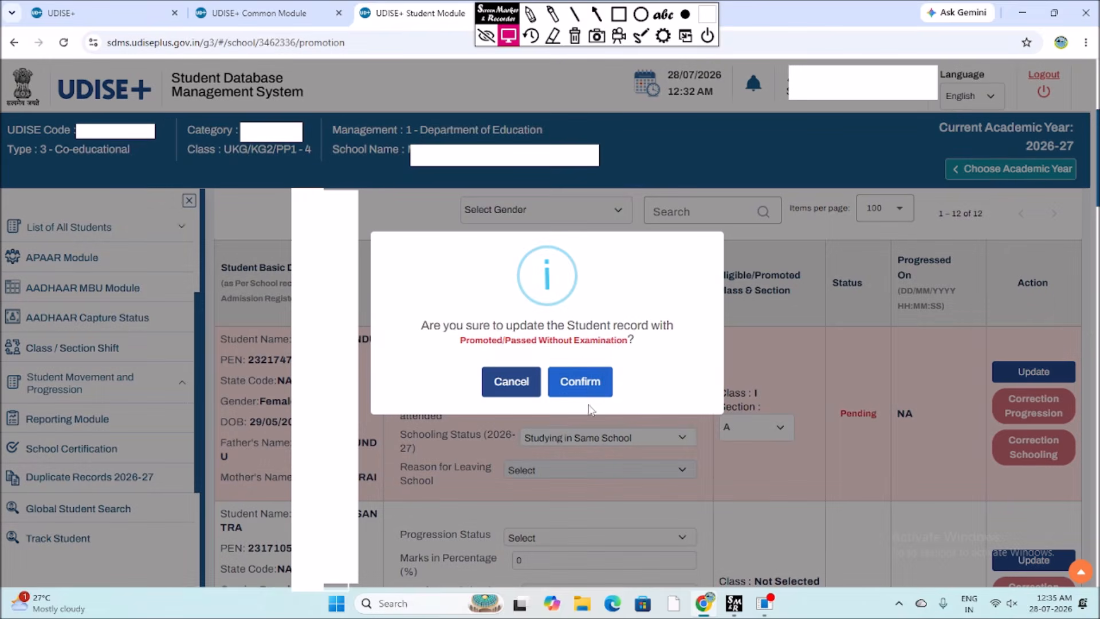
click(580, 381)
click(564, 384)
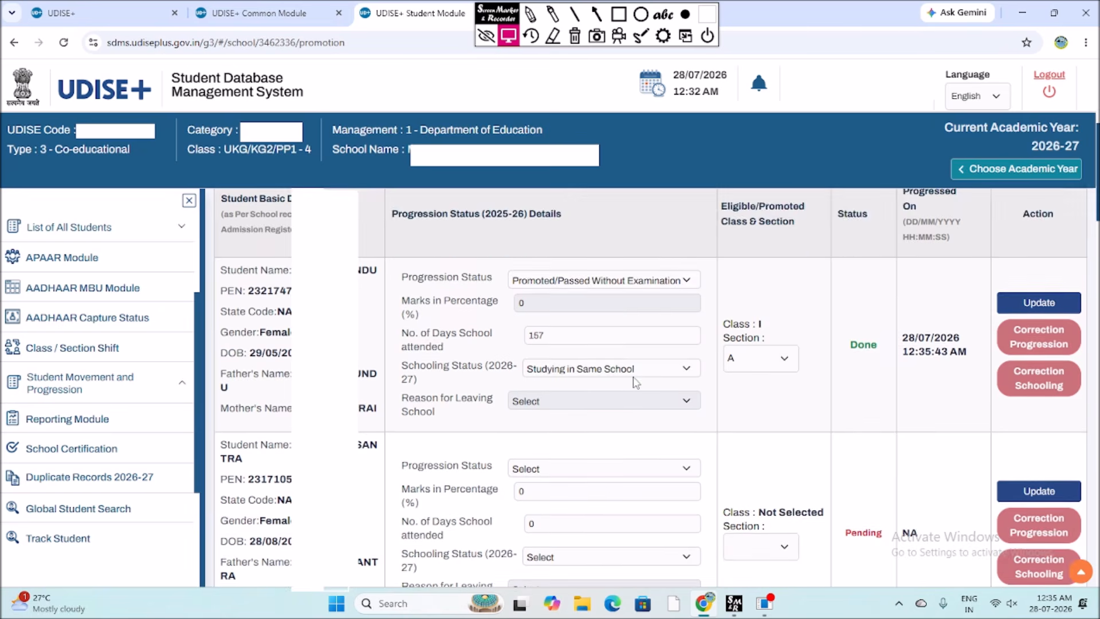
- Set the second student's progression status to Promoted/Passed Without Examination and the number of days attended to 175
scroll(630, 381, down, 3)
click(543, 400)
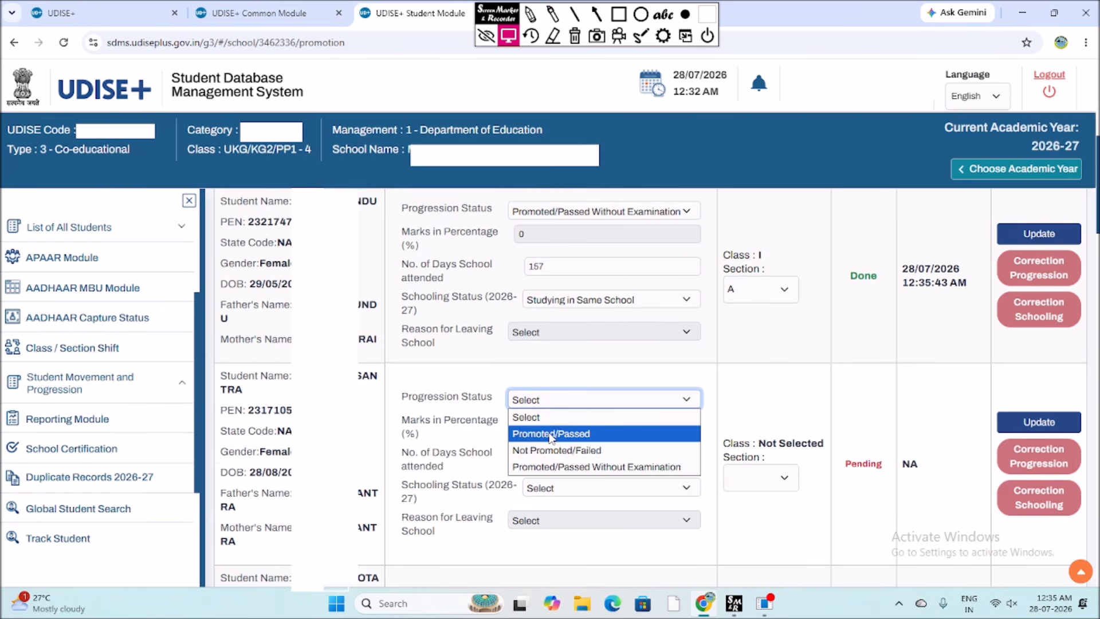
click(550, 434)
click(553, 403)
click(559, 467)
drag(529, 423, 480, 419)
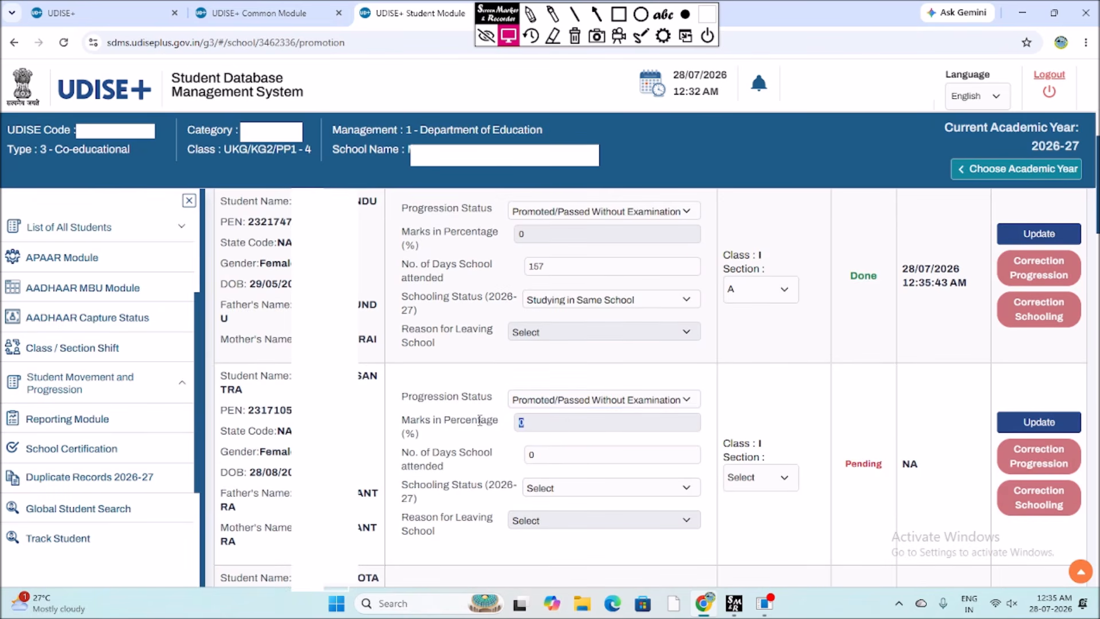
drag(562, 453, 496, 456)
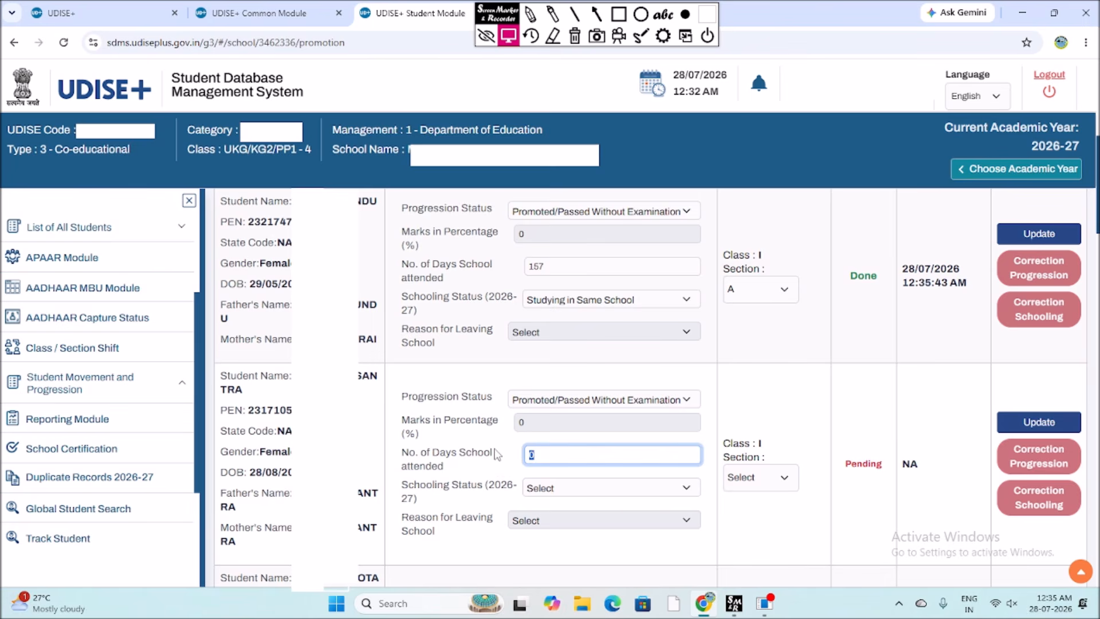
text(175)
- Set the second student's schooling status to Studying in Same School and section to A, and update the record
scroll(560, 453, down, 1)
click(560, 425)
click(573, 452)
click(763, 415)
click(759, 447)
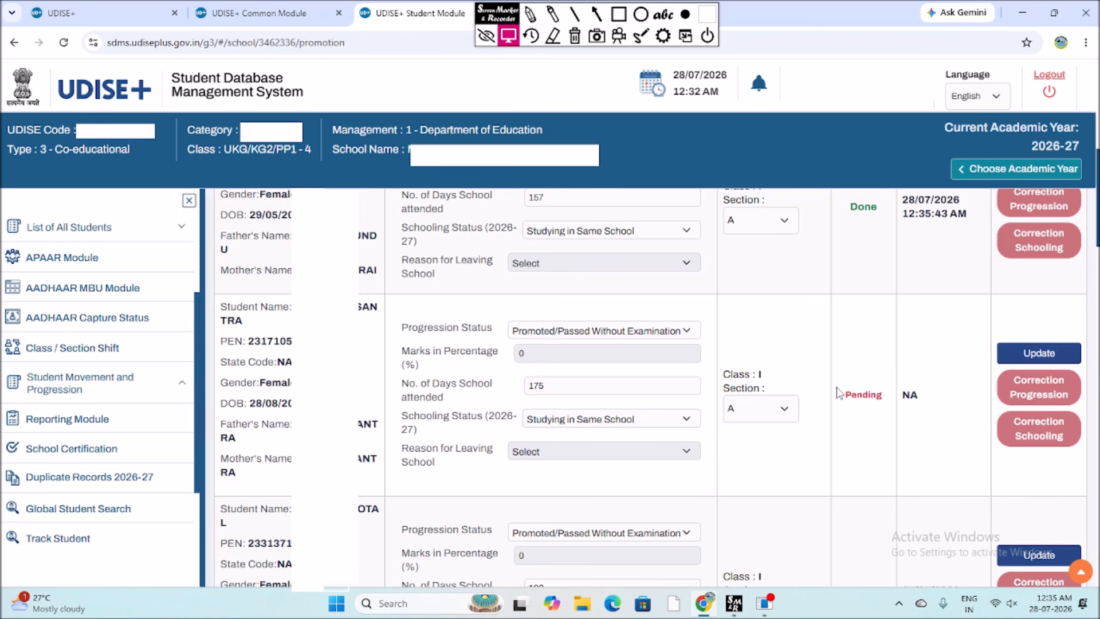
click(1038, 352)
click(579, 381)
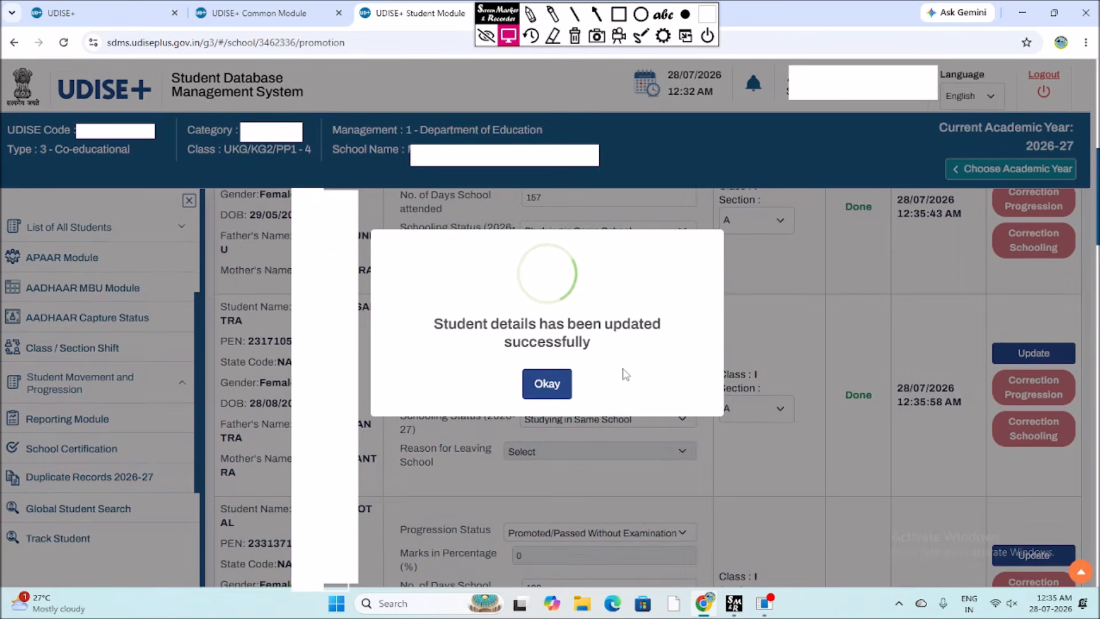
click(558, 391)
- Finalize the progression of class UKG/KG2/PP1, section A, and confirm the statistics
scroll(573, 382, down, 15)
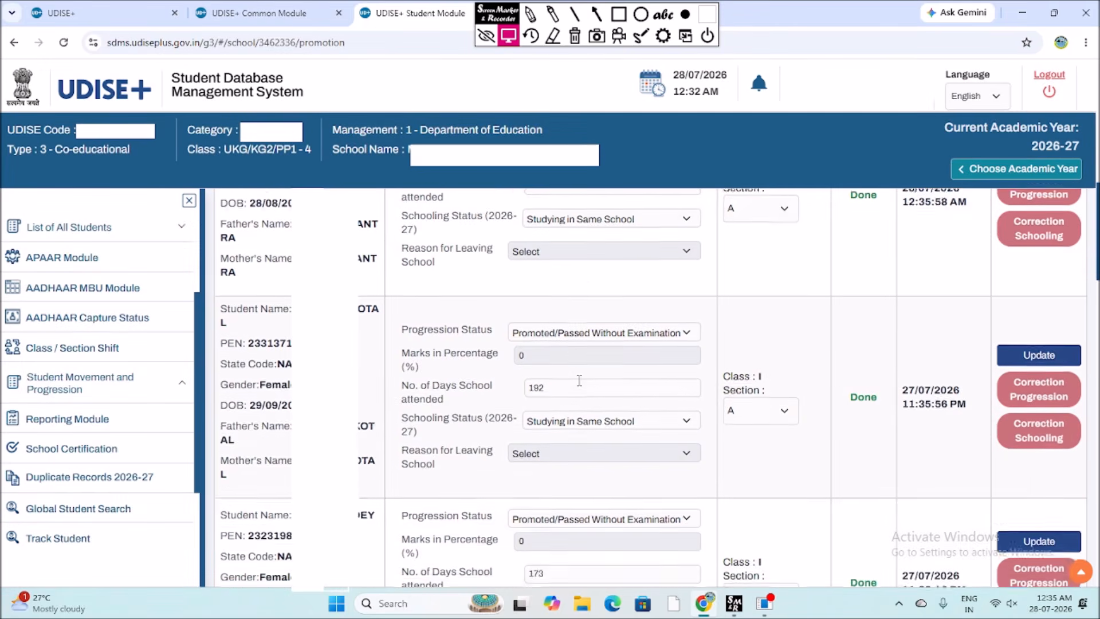
scroll(592, 380, down, 8)
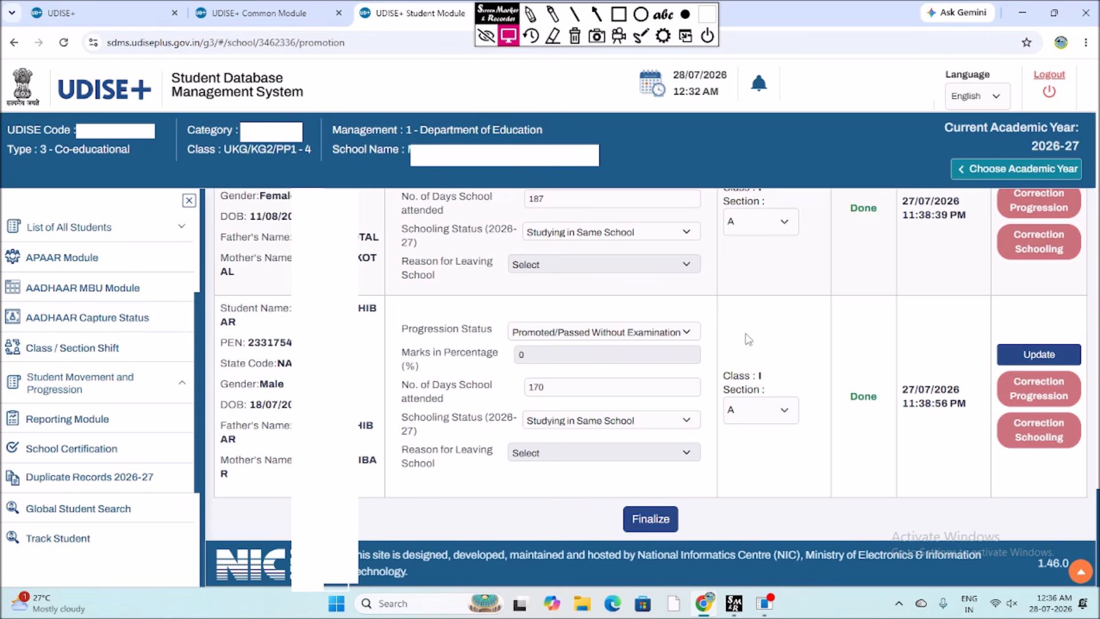
click(658, 524)
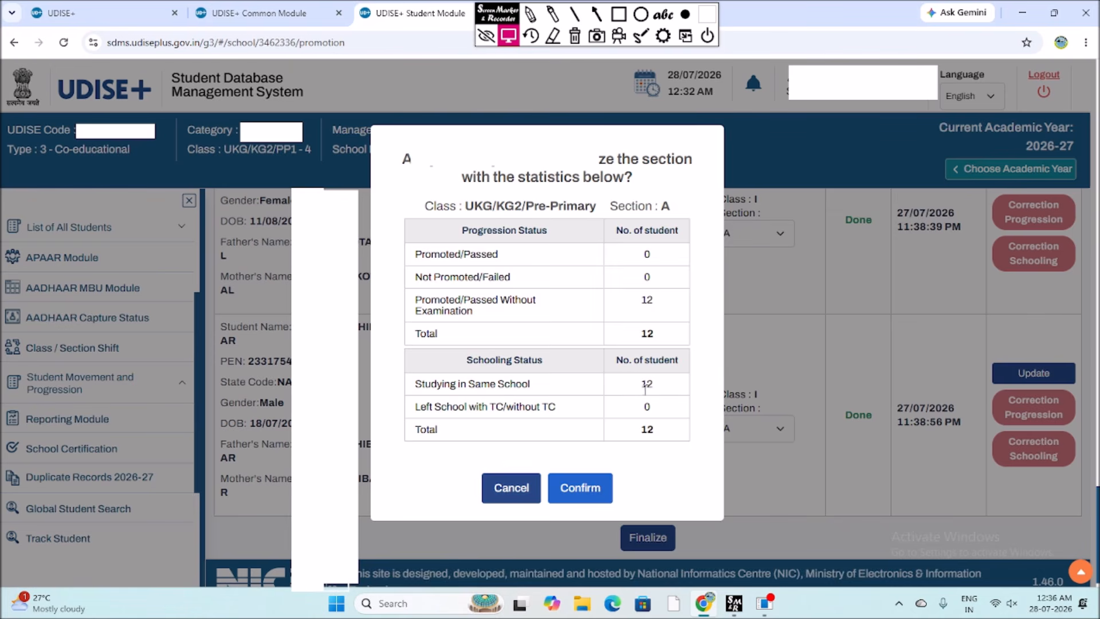
click(587, 488)
click(546, 392)
- Return to the Progression Activity overview and view the section-wise progression summary
click(126, 382)
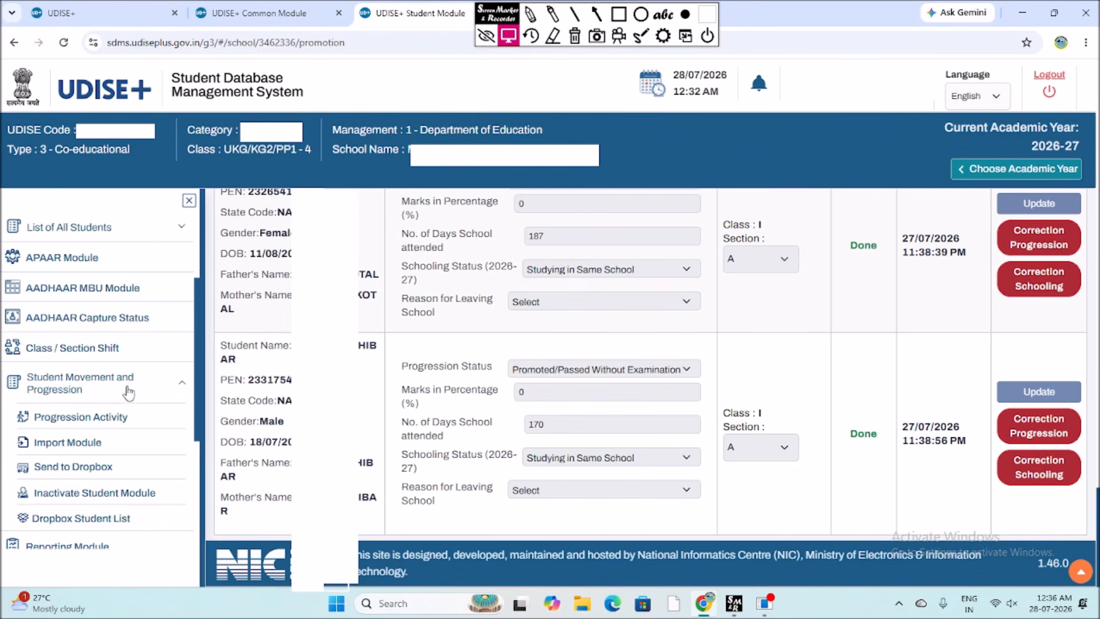
click(101, 427)
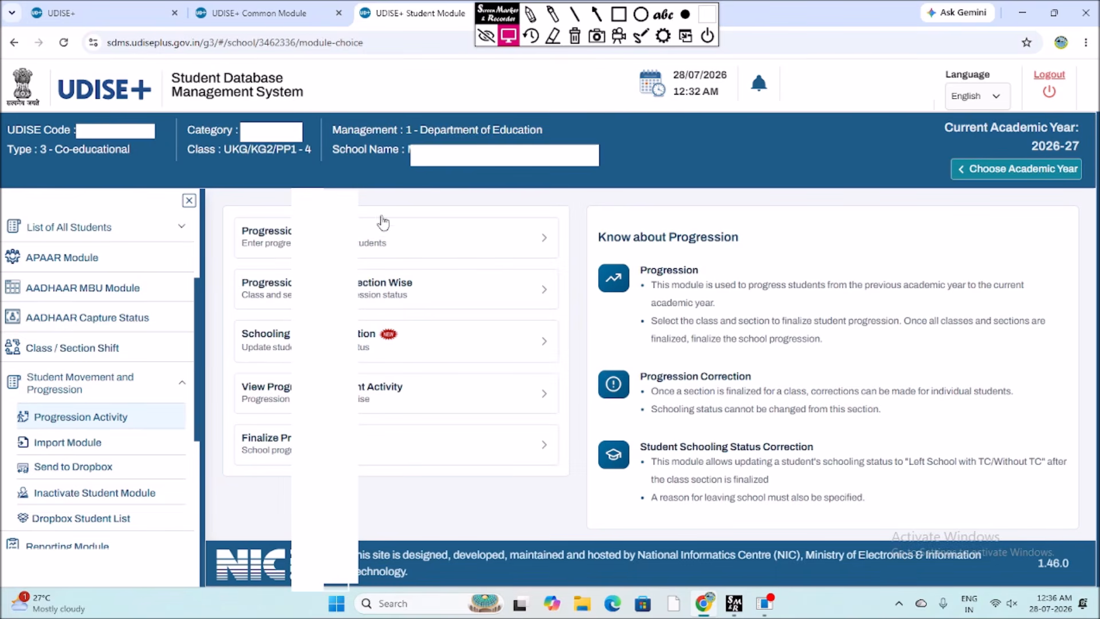
click(553, 35)
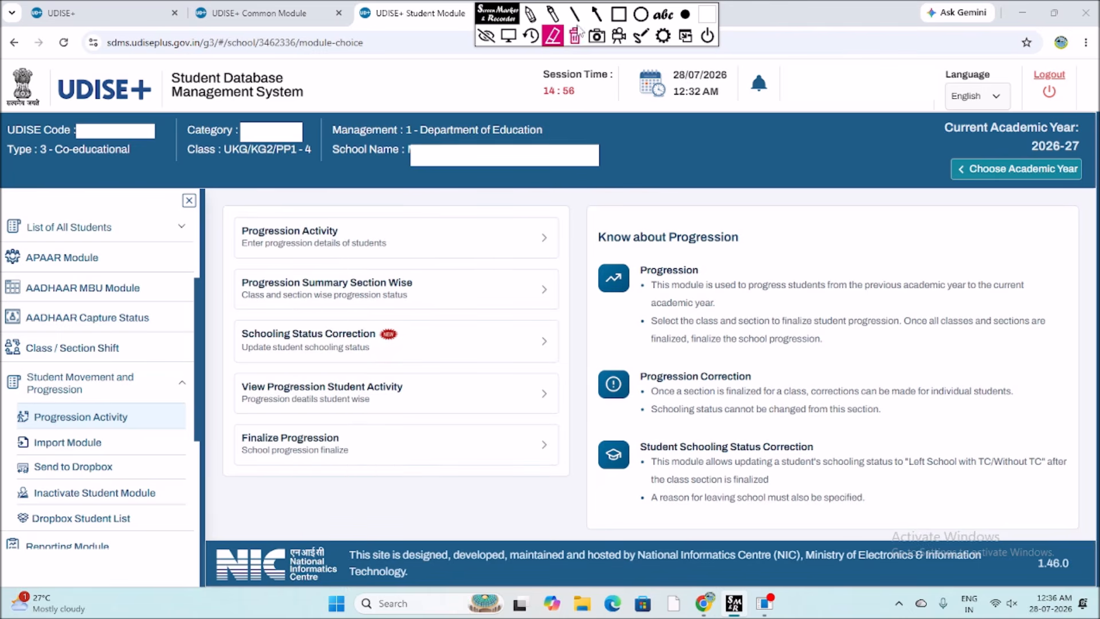
click(508, 36)
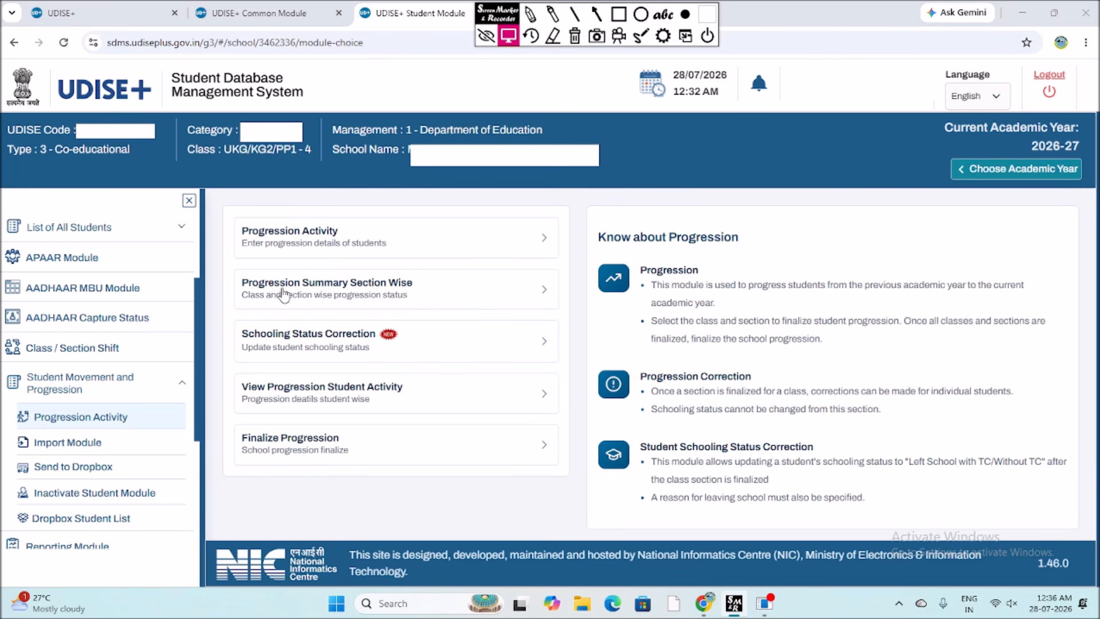
click(332, 295)
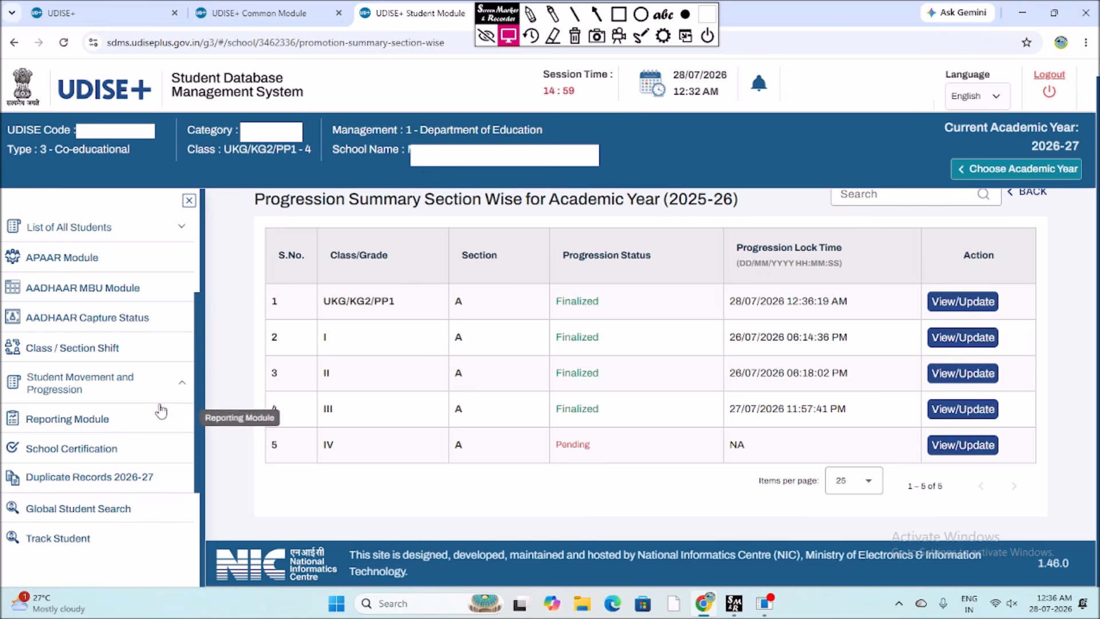
- Reopen the entry page for students' progression details and list the students eligible in class IV, section A
click(157, 387)
click(152, 412)
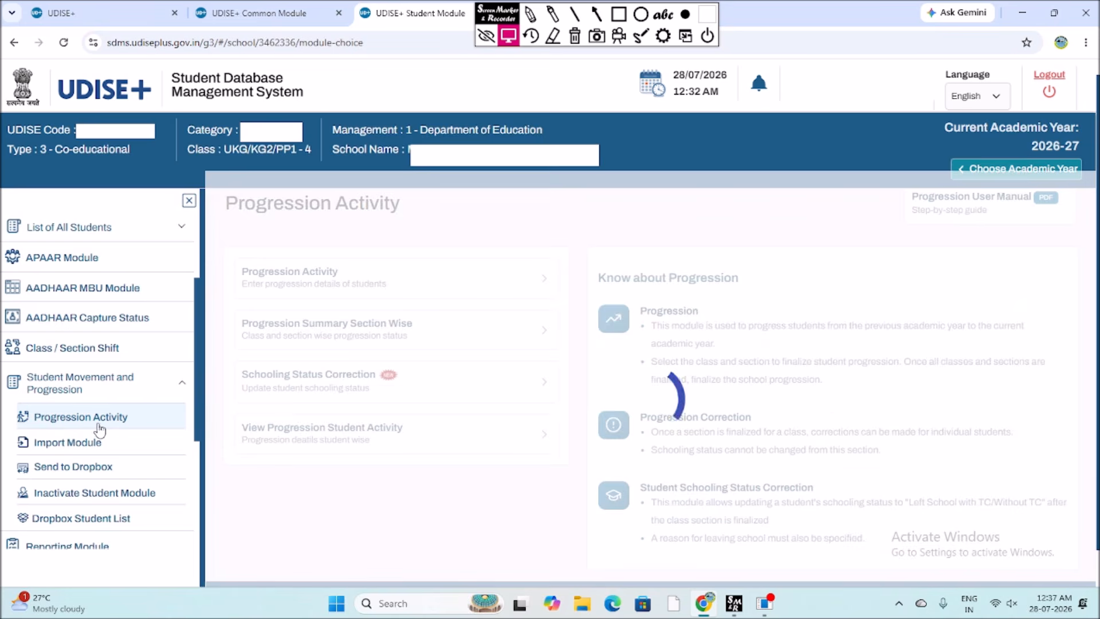
click(376, 291)
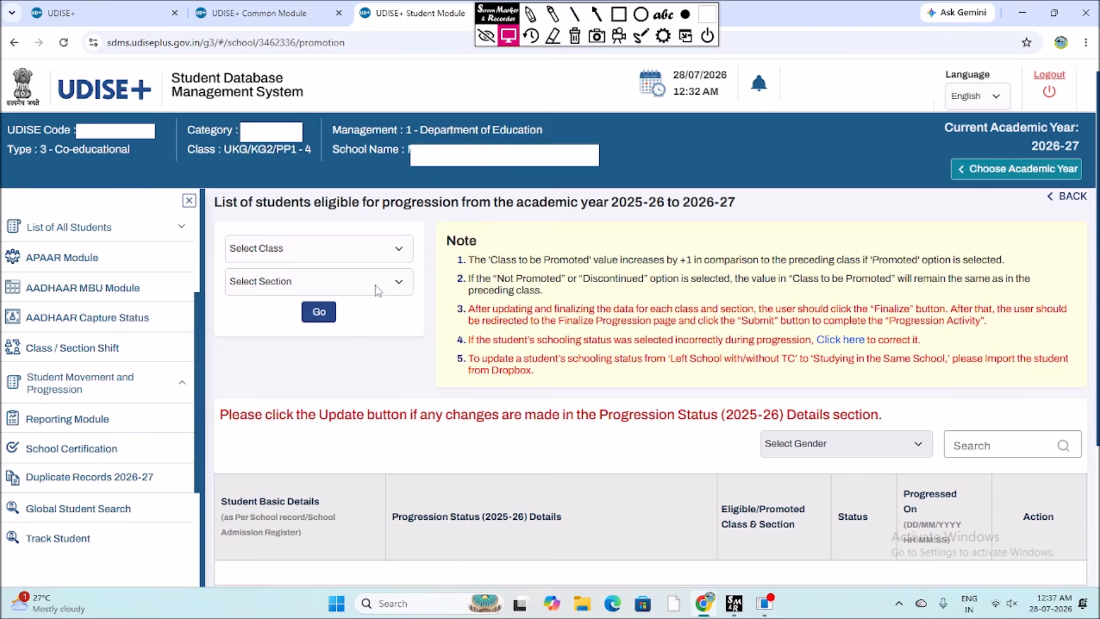
click(354, 252)
click(281, 358)
click(287, 292)
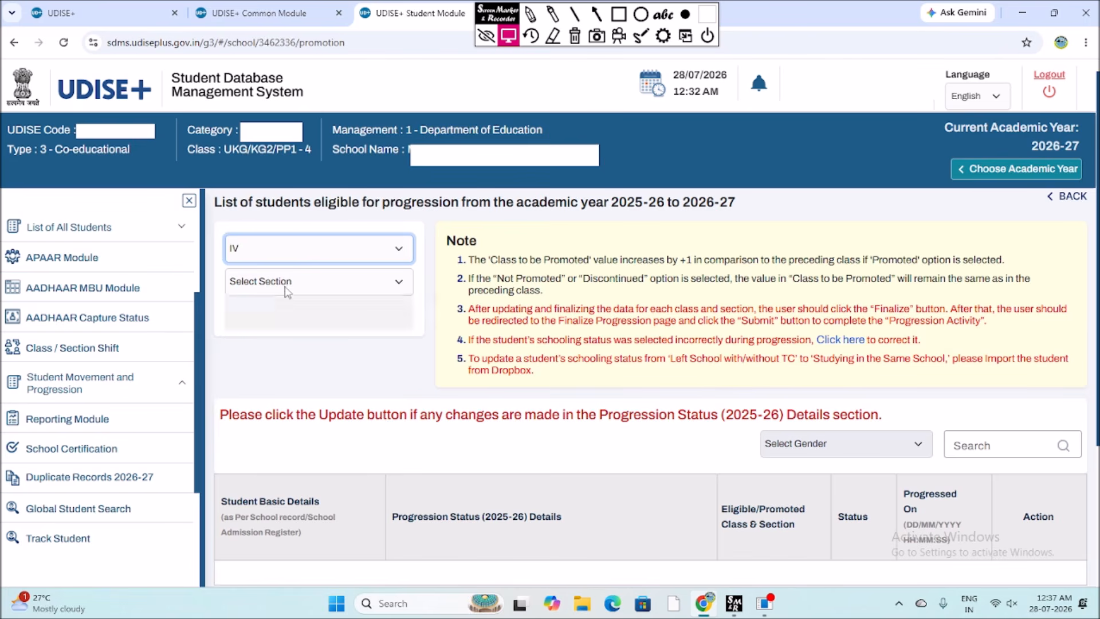
click(270, 324)
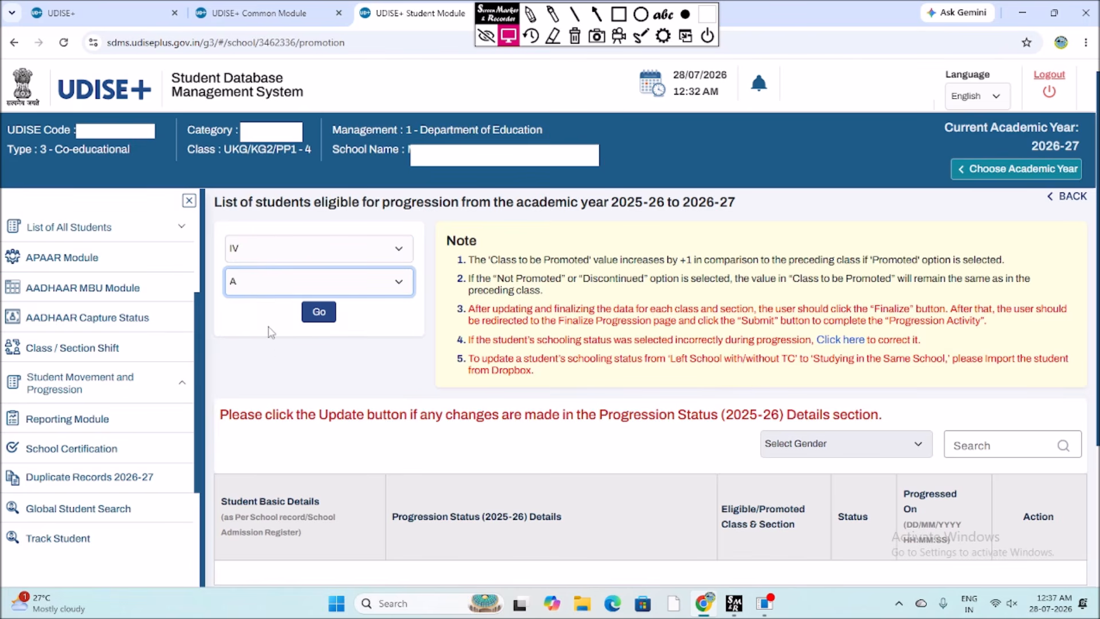
click(333, 319)
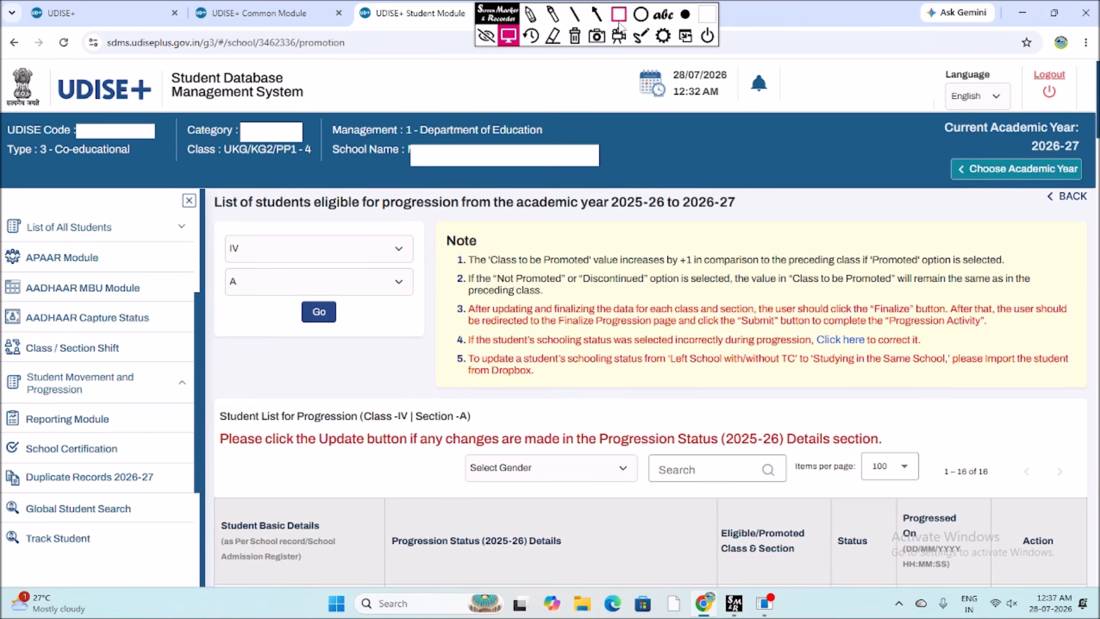
- Set the first class IV student's progression status to Promoted/Passed and marks in percentage to 88
scroll(536, 285, down, 3)
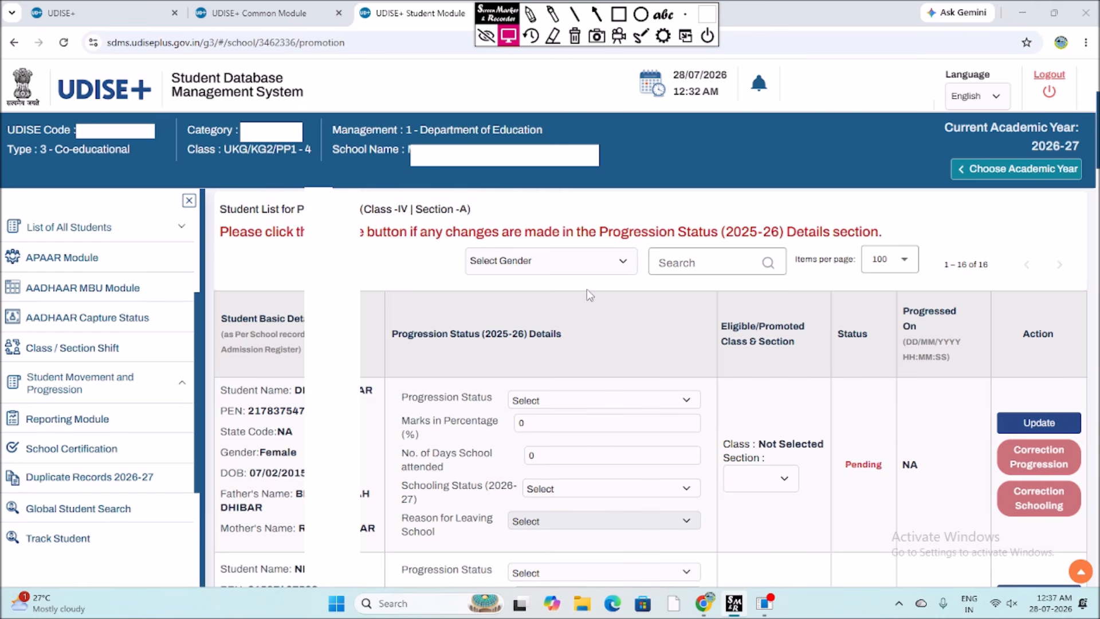
scroll(590, 295, down, 5)
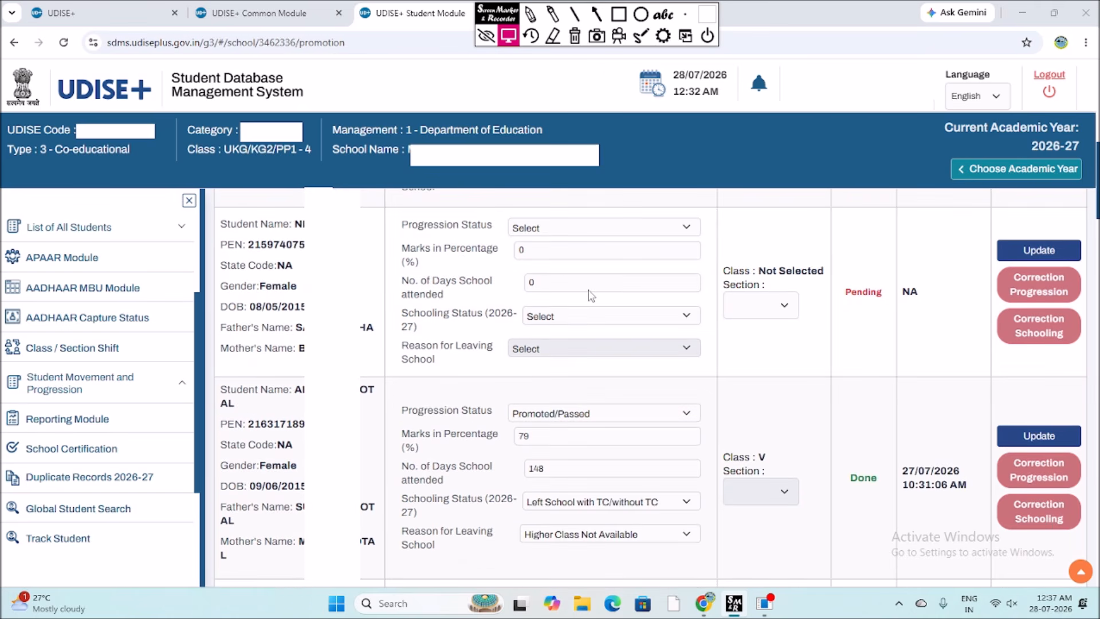
scroll(590, 295, down, 10)
scroll(590, 295, down, 10)
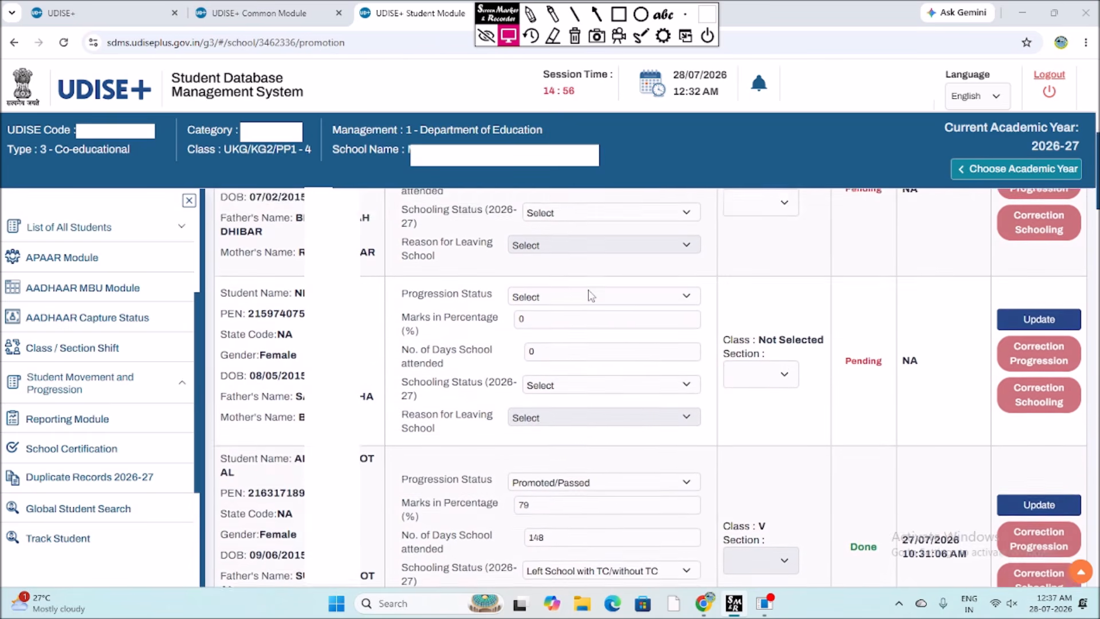
scroll(590, 295, up, 3)
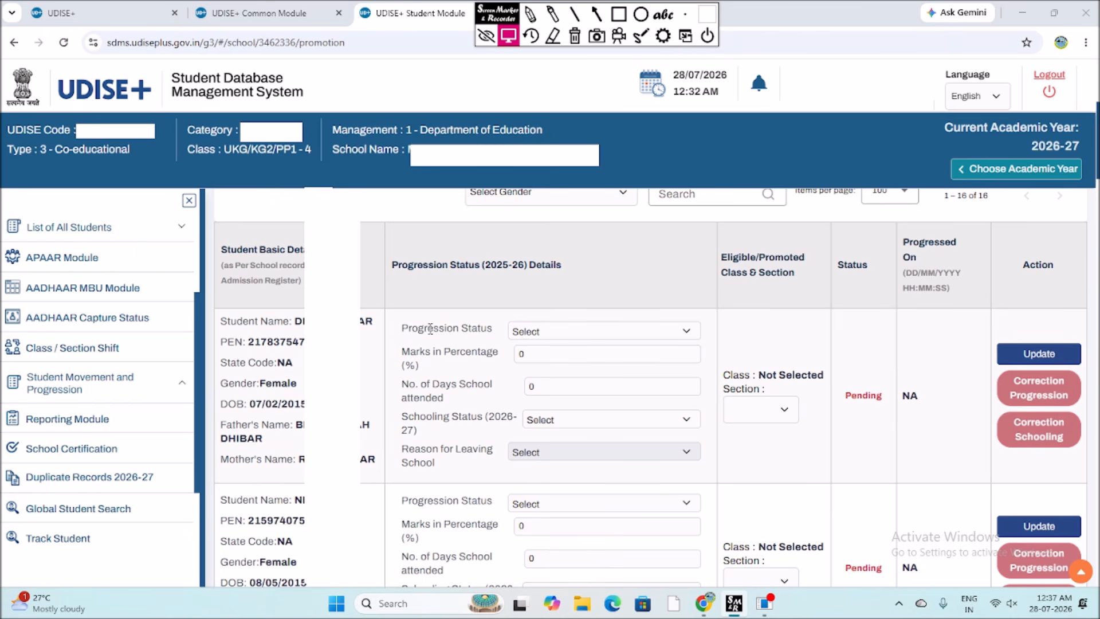
click(536, 334)
click(554, 368)
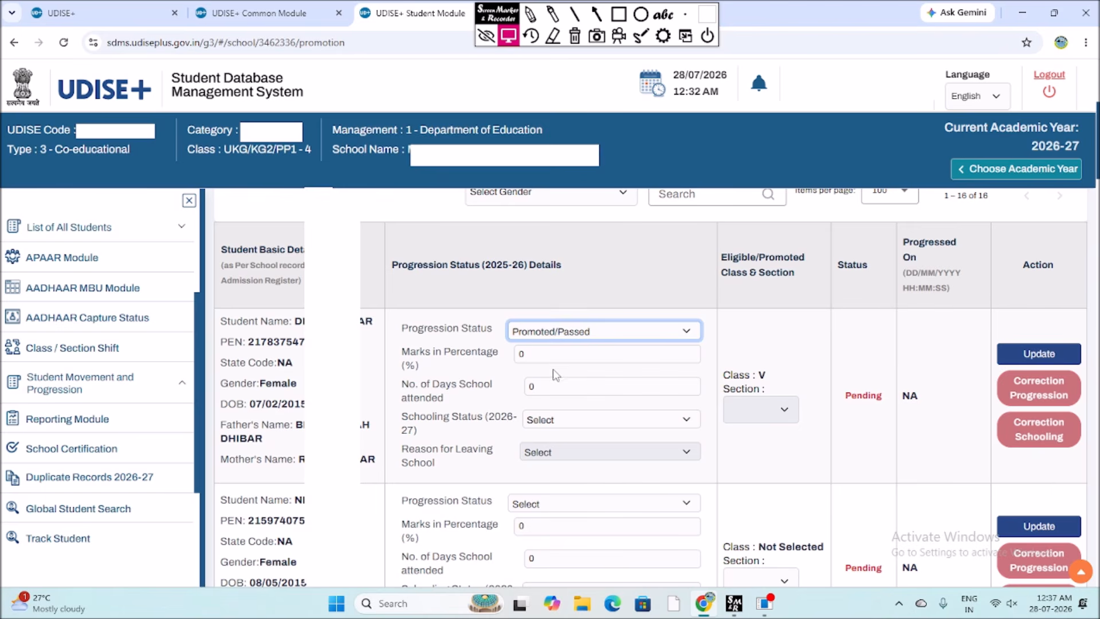
double_click(551, 356)
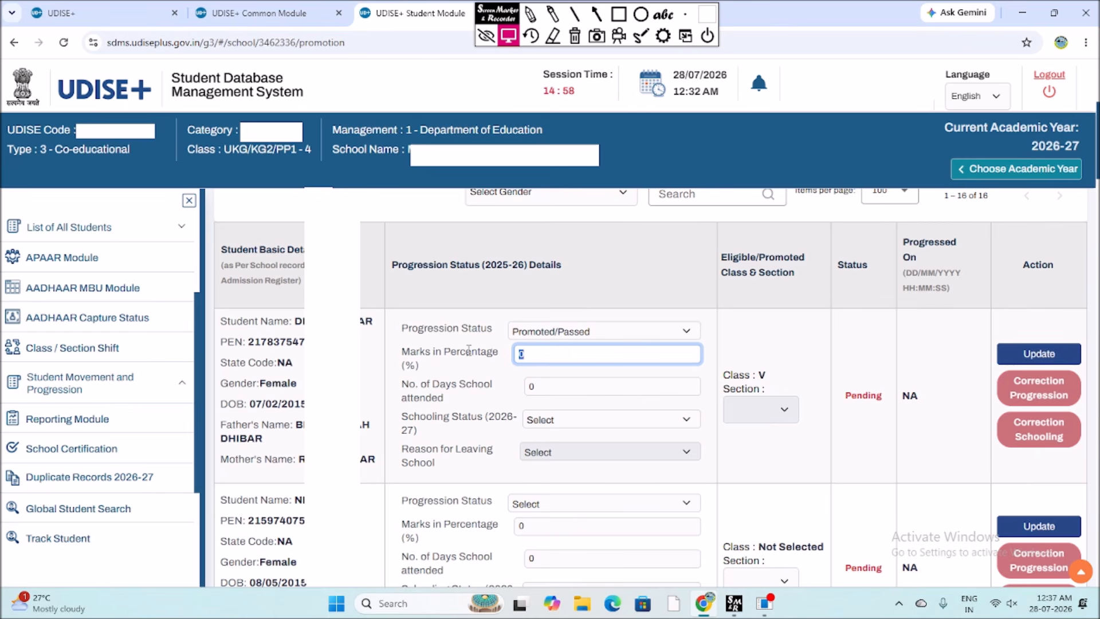
text(88)
- Set the first class IV student's days attended to 191, schooling status to Left School with TC/without TC and leaving reason to Higher Class Not Available
scroll(552, 456, up, 1)
click(552, 456)
key(Tab)
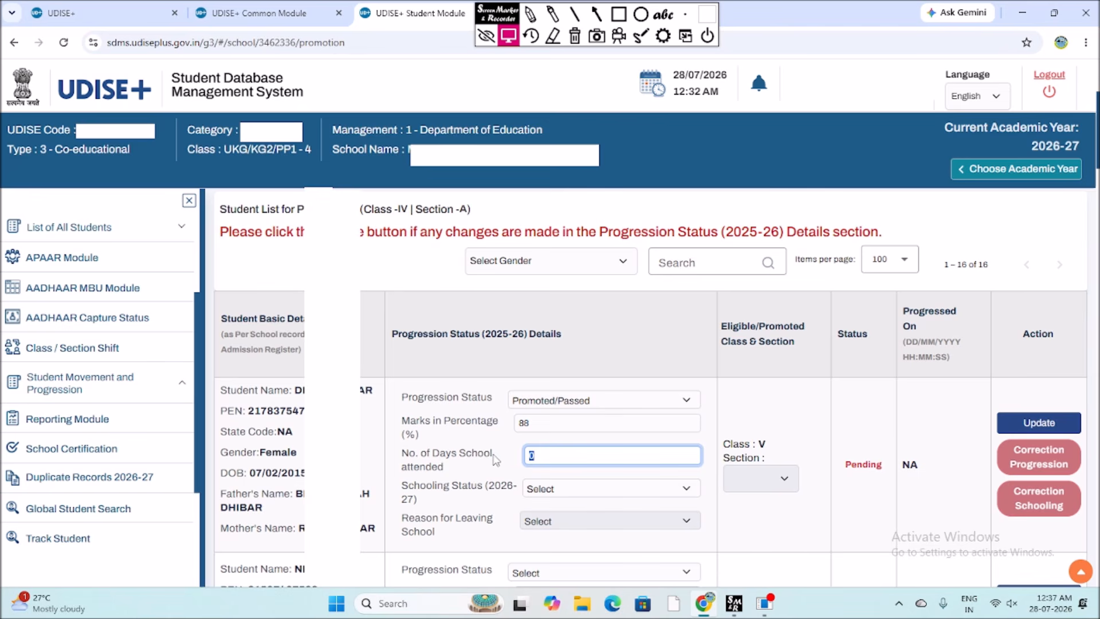
scroll(614, 449, down, 1)
click(548, 423)
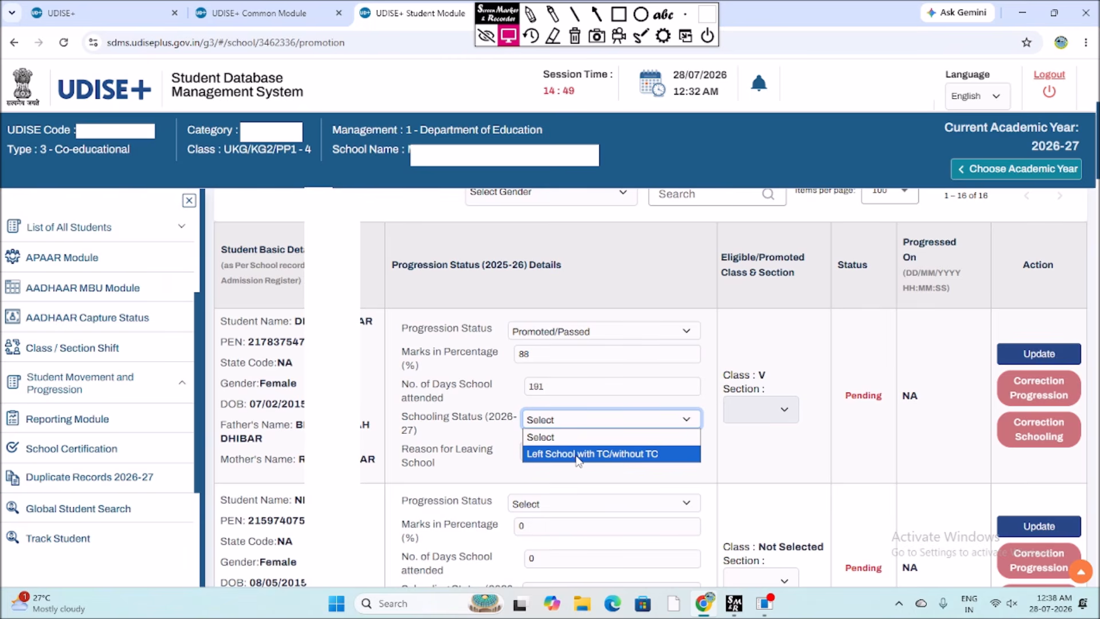
click(596, 455)
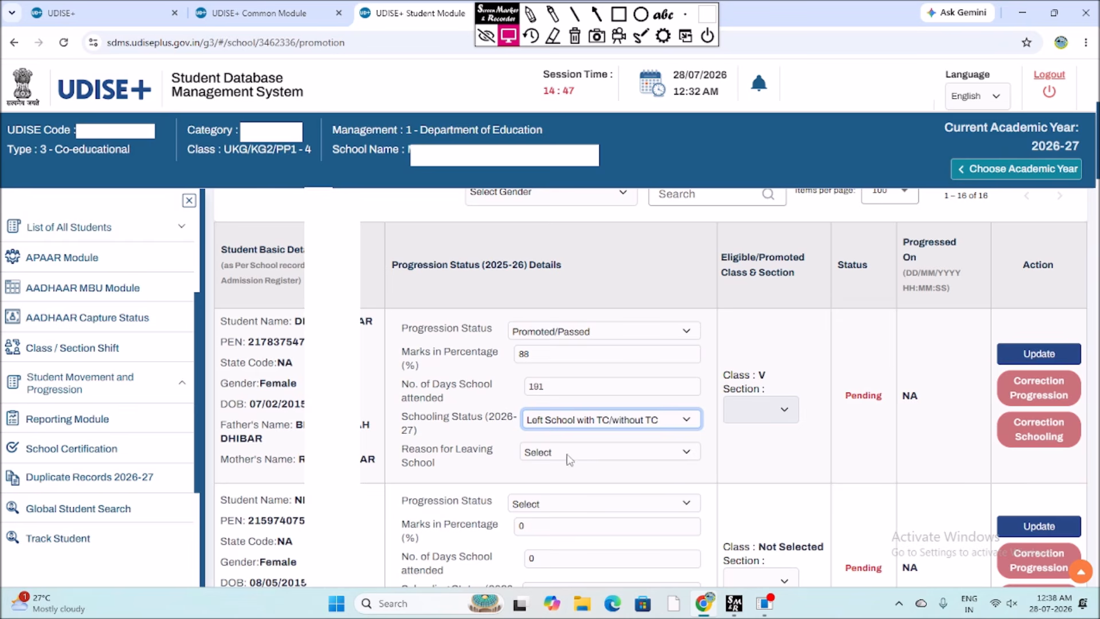
click(559, 454)
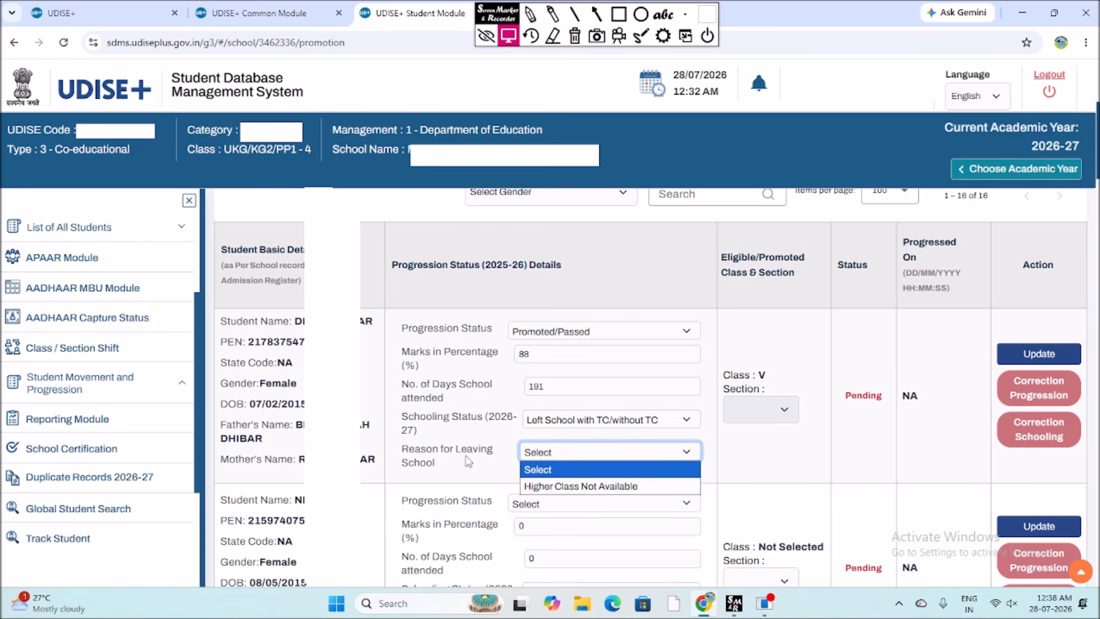
click(599, 488)
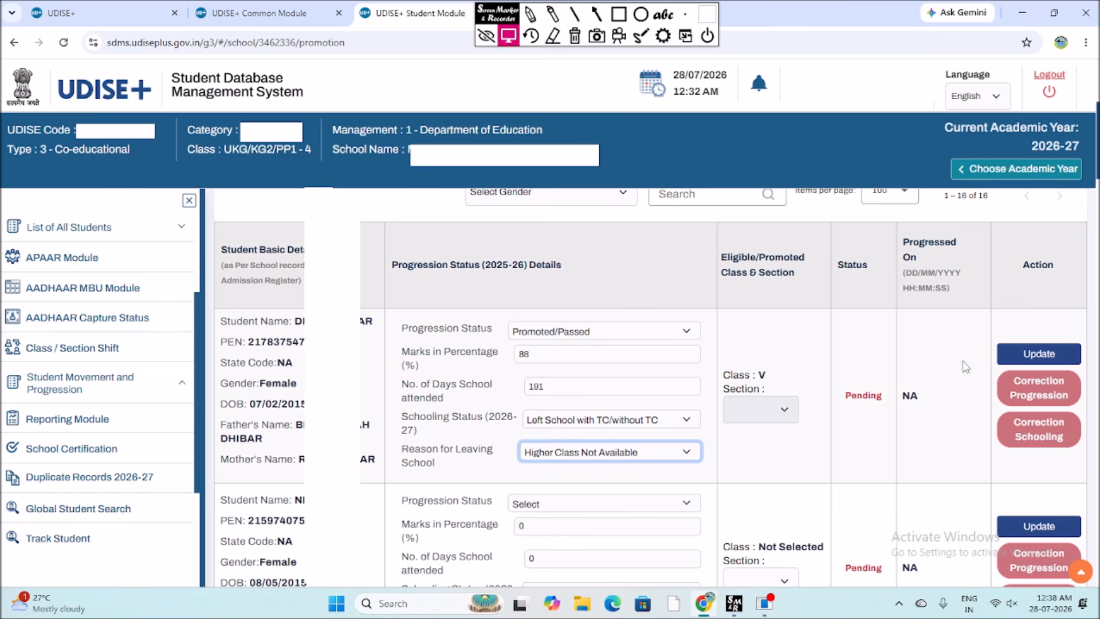
- Update the first class IV student's progression record and acknowledge the update
click(1016, 357)
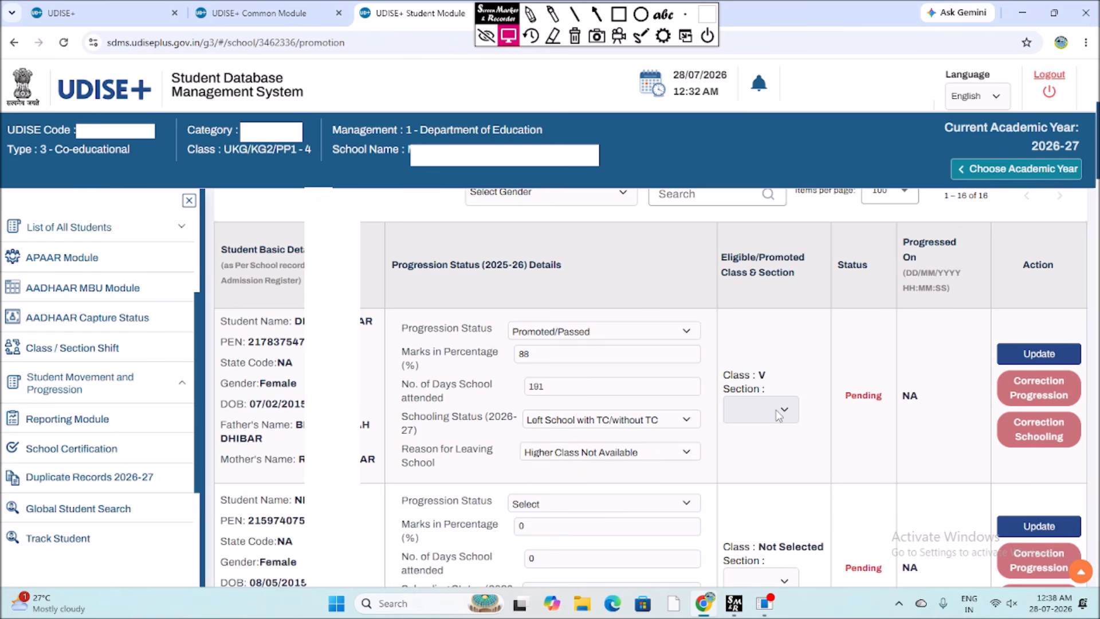
click(1022, 356)
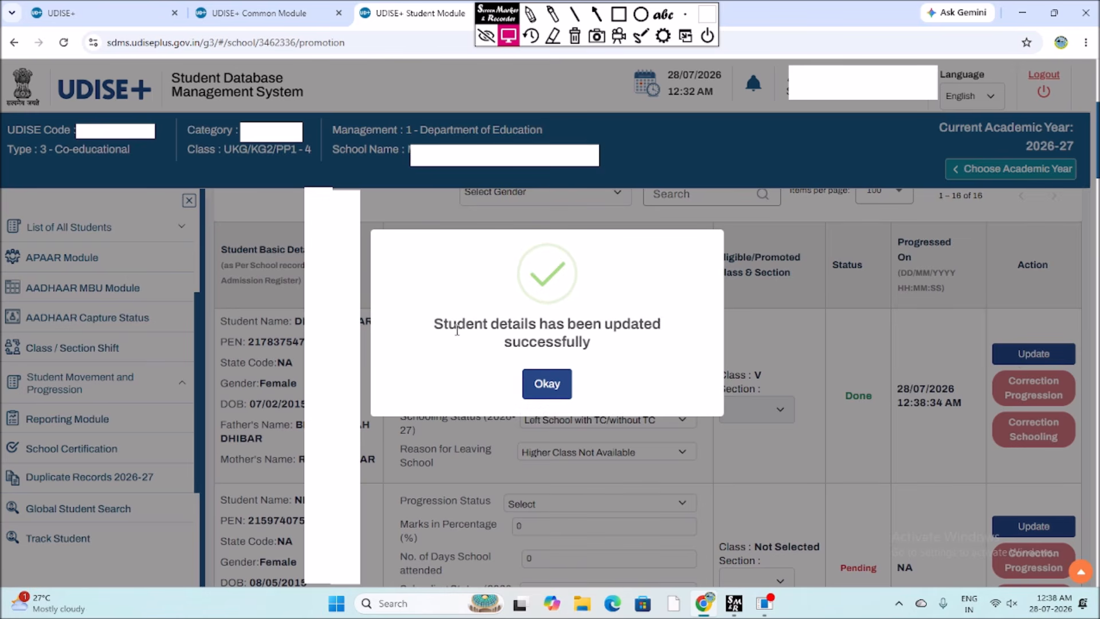
click(546, 383)
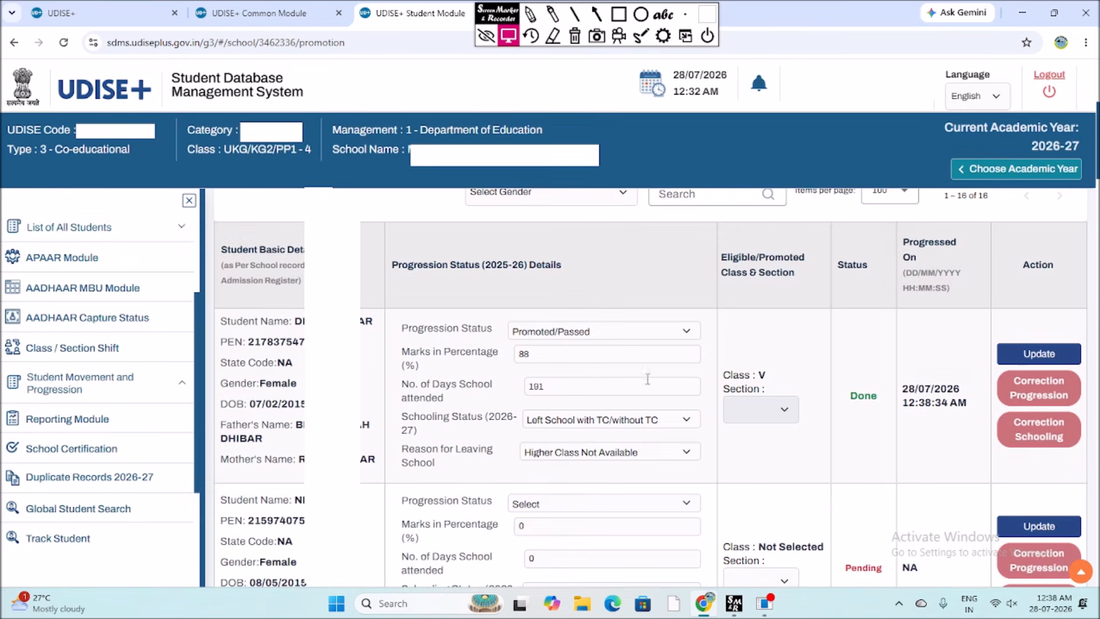
- Set the second class IV student's progression status to Promoted/Passed, marks in percentage to 91 and days attended to 202
scroll(662, 375, down, 3)
click(563, 372)
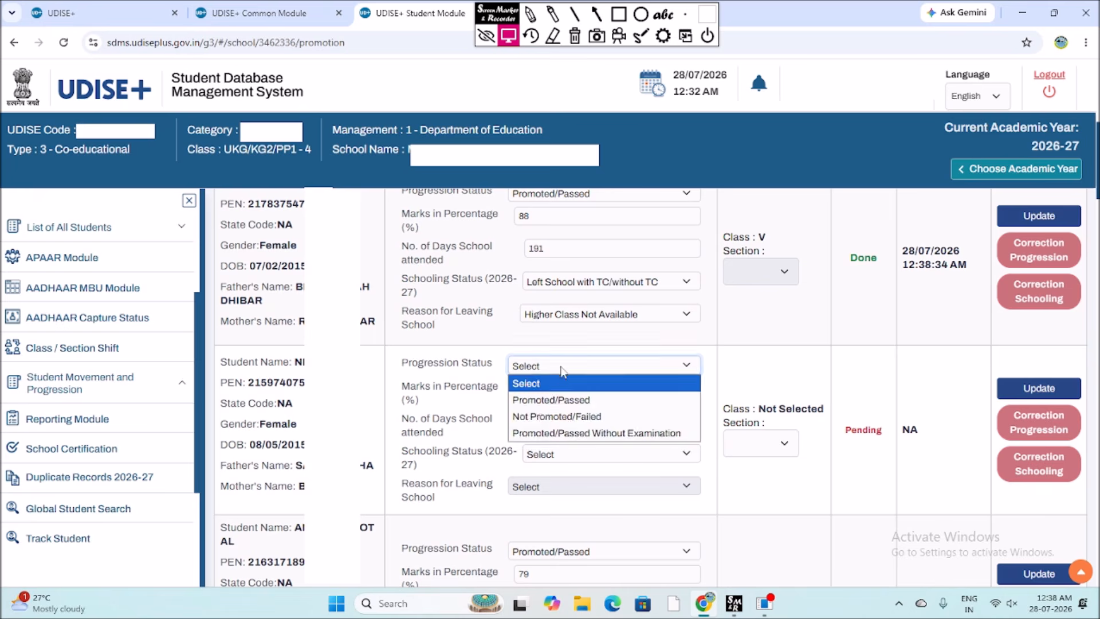
click(570, 399)
click(576, 368)
click(565, 393)
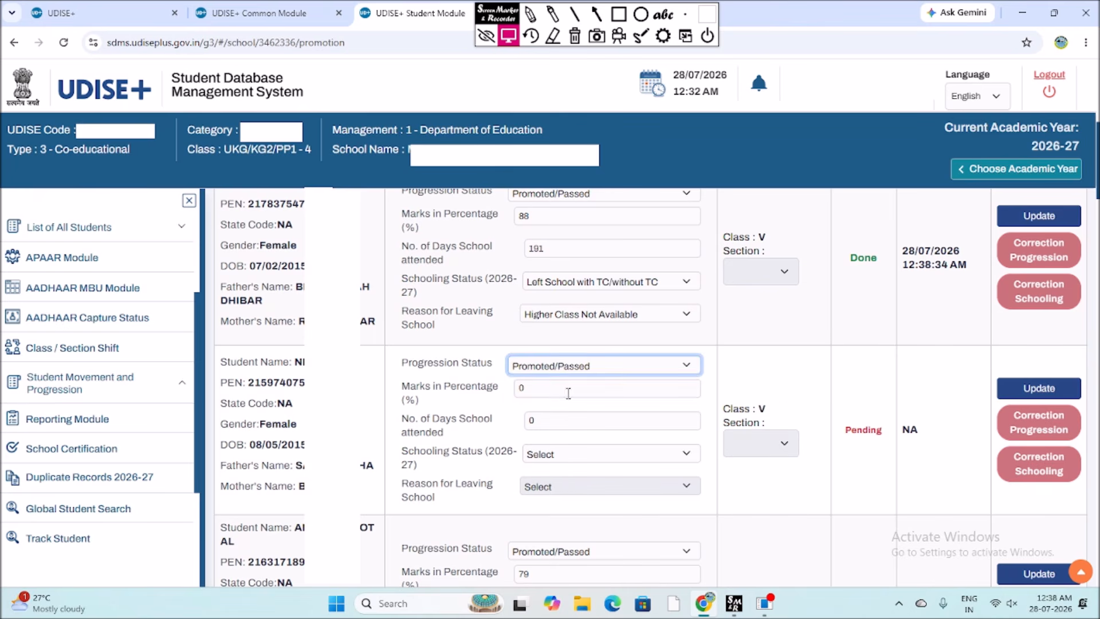
key(Tab)
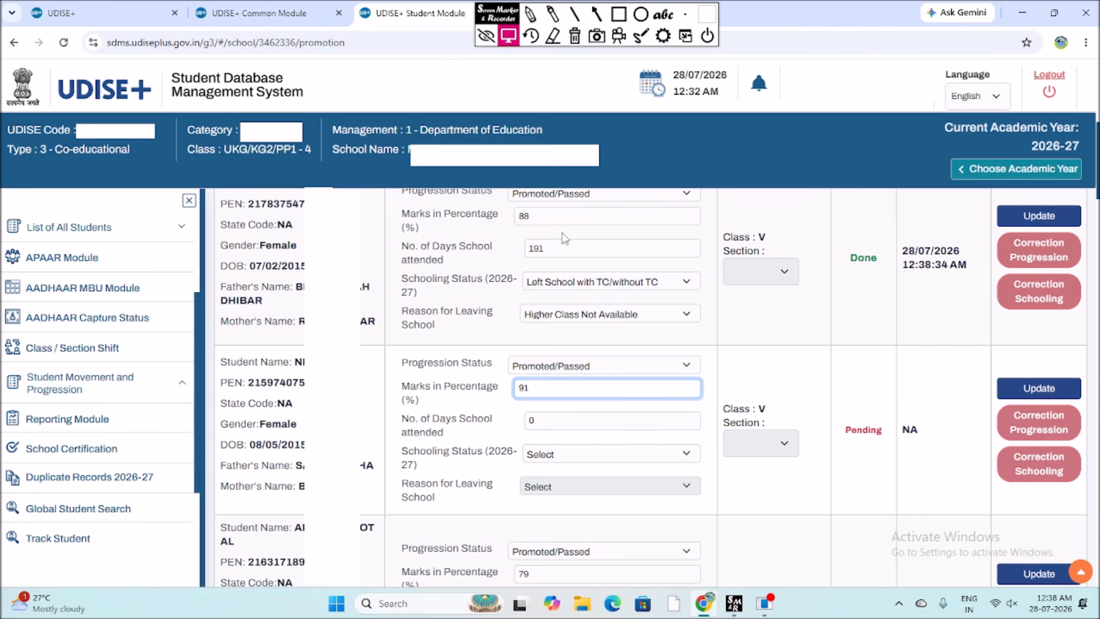
key(Tab)
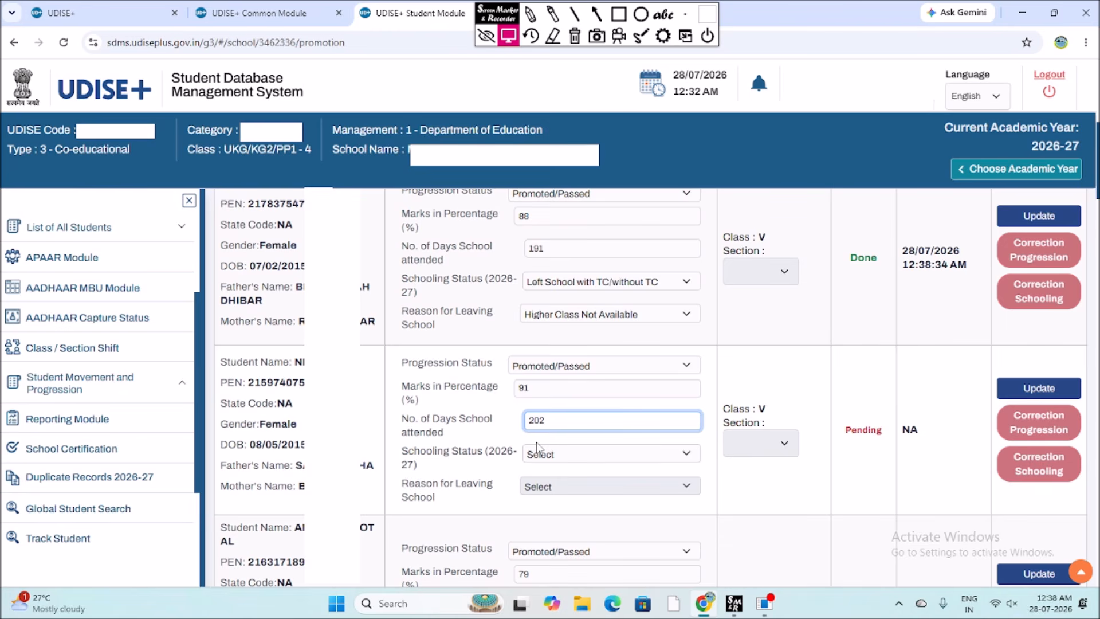
- Mark the second student as Left School with TC/without TC, reason Higher Class Not Available, and update the record
click(579, 456)
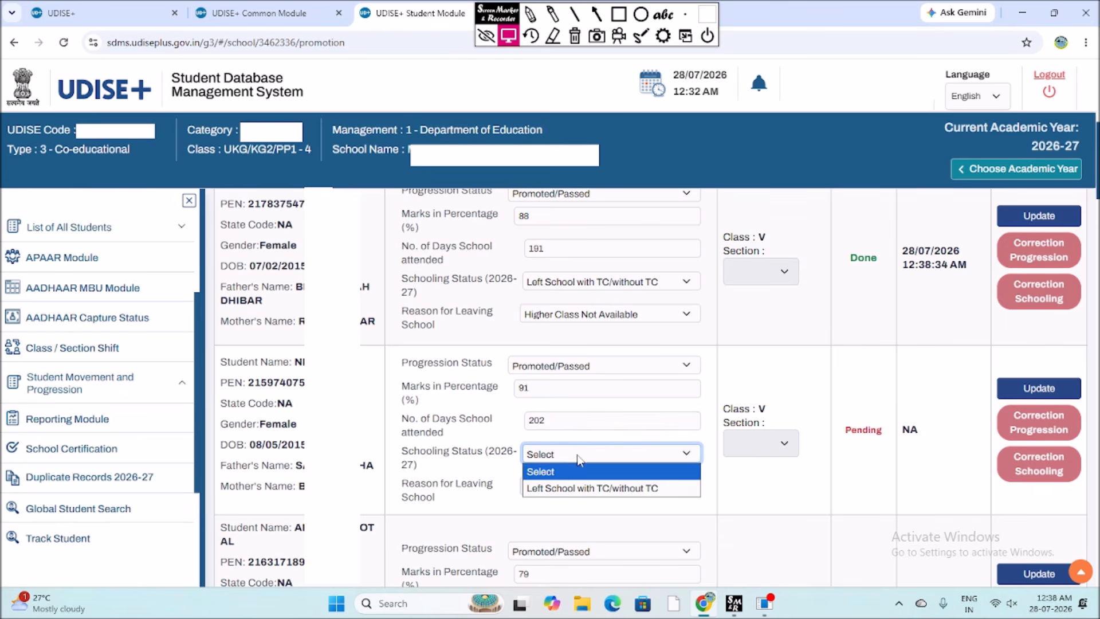
click(569, 482)
click(573, 492)
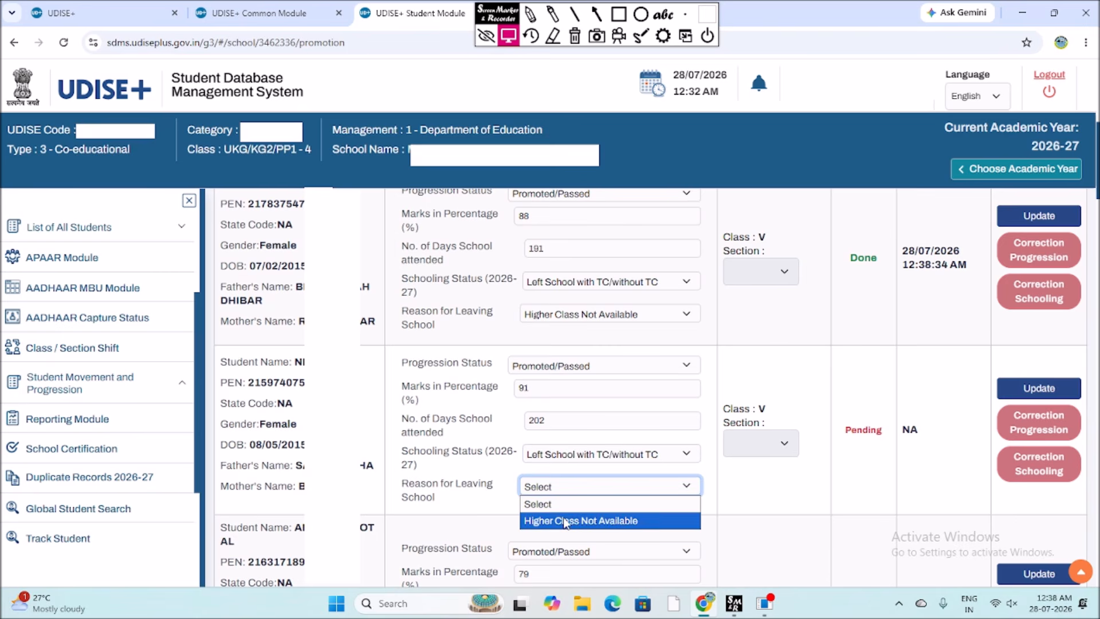
click(563, 521)
click(1002, 397)
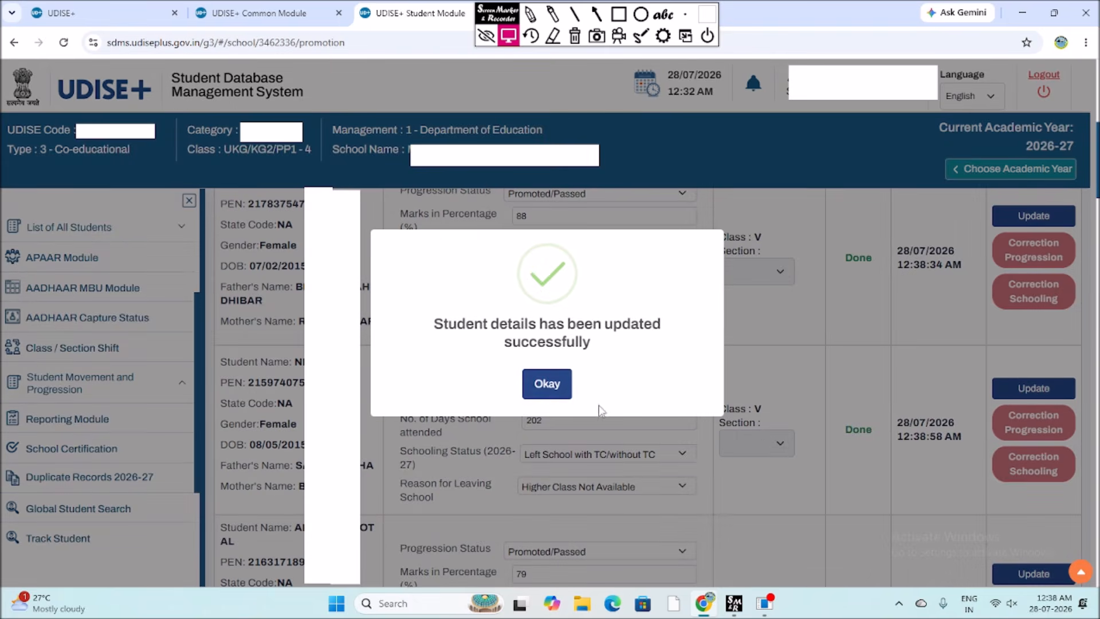
click(550, 383)
- Finalize the progression of class IV, section A, and confirm the section statistics
scroll(658, 421, down, 1)
scroll(660, 421, down, 15)
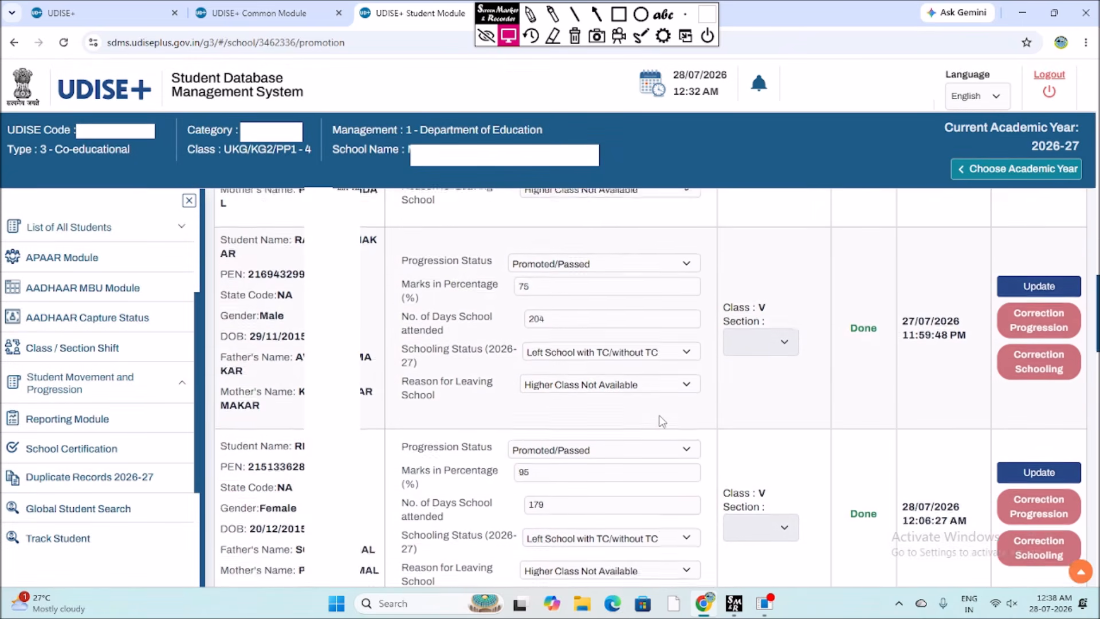
scroll(661, 421, down, 15)
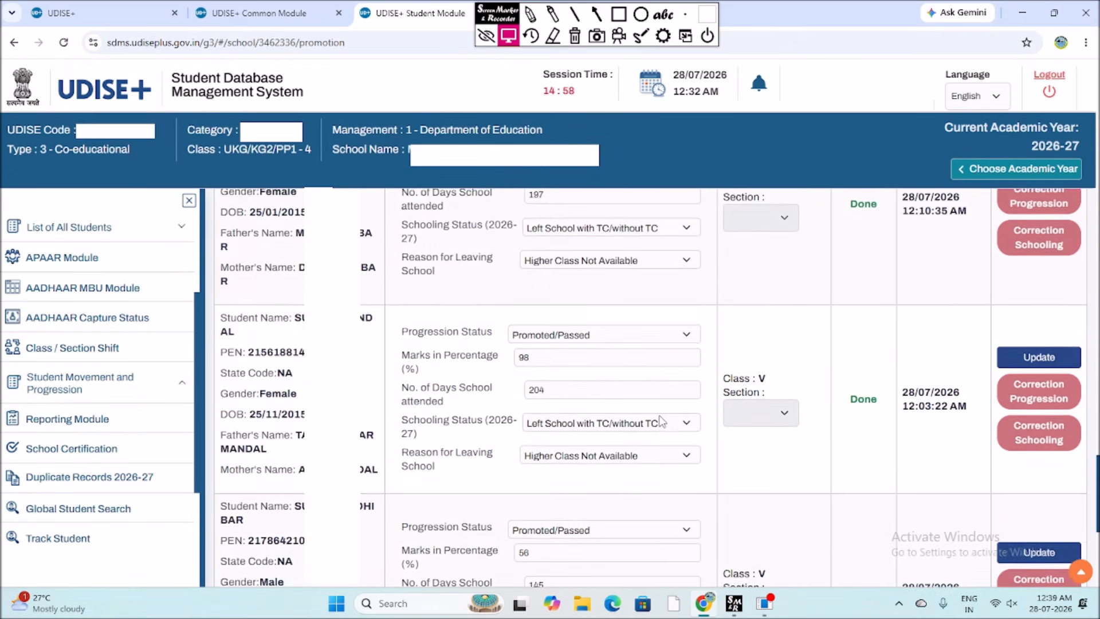
scroll(662, 421, down, 3)
click(646, 518)
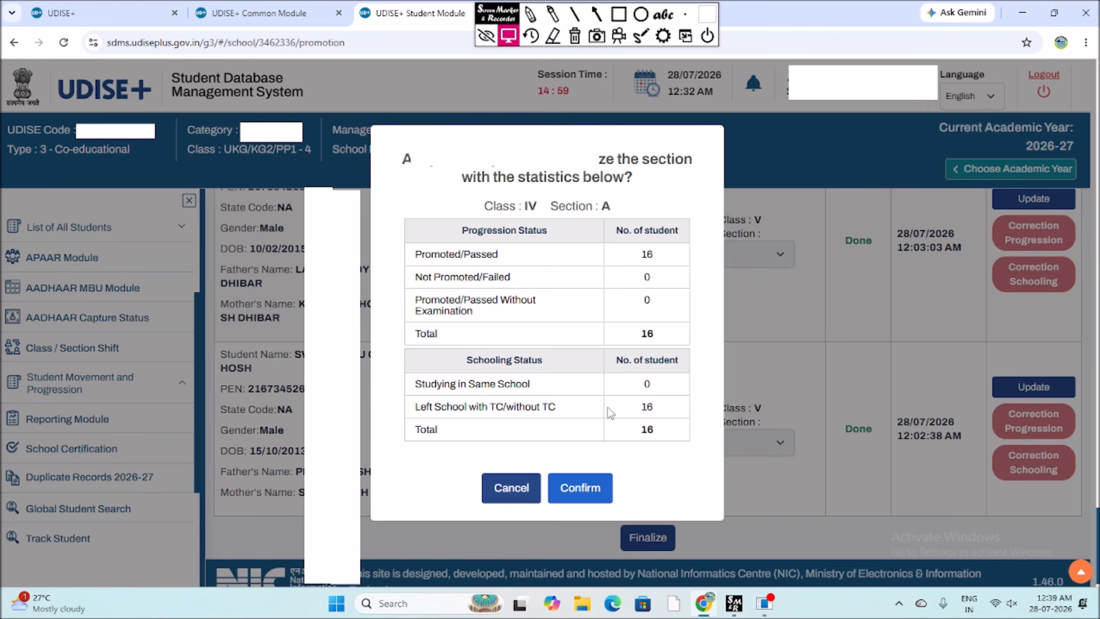
click(590, 486)
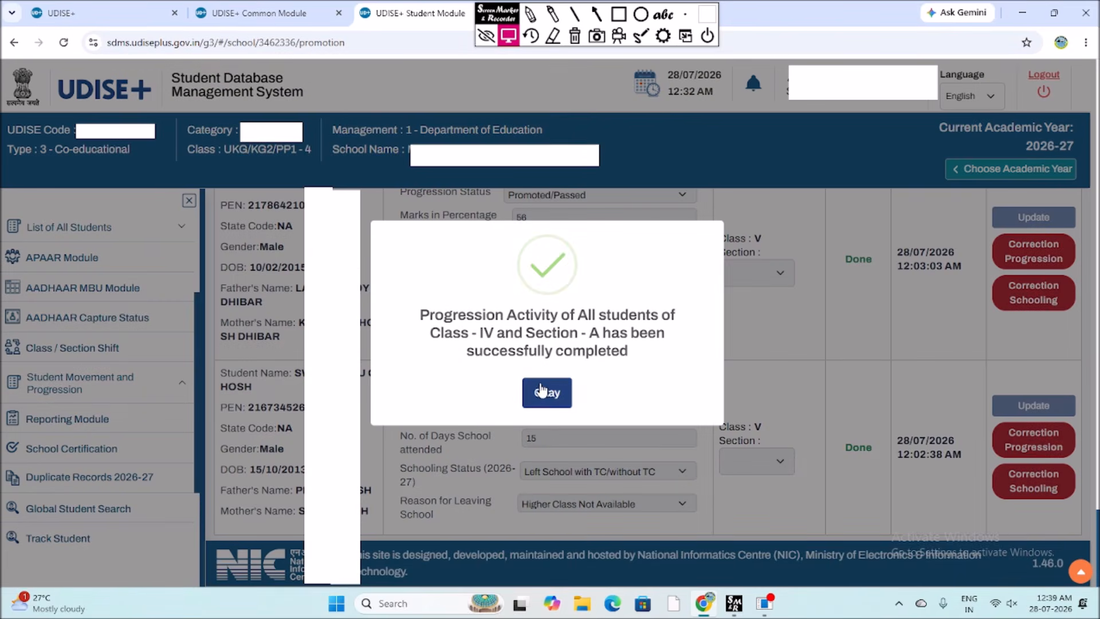
click(547, 391)
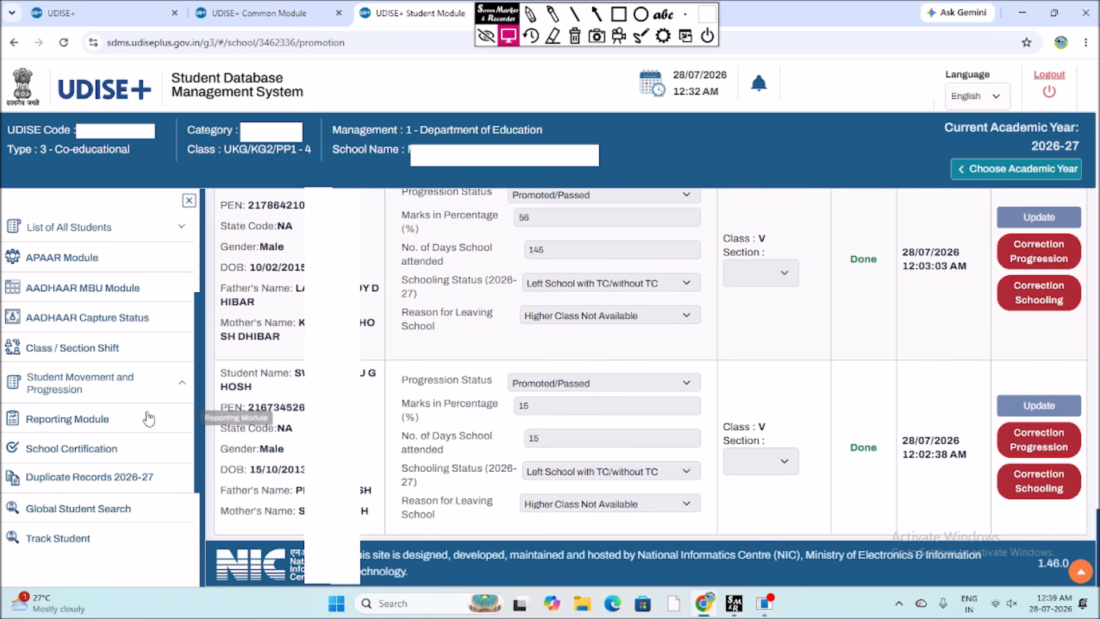
- Return to the Progression Activity overview and check the section-wise progression summary for all classes
click(110, 382)
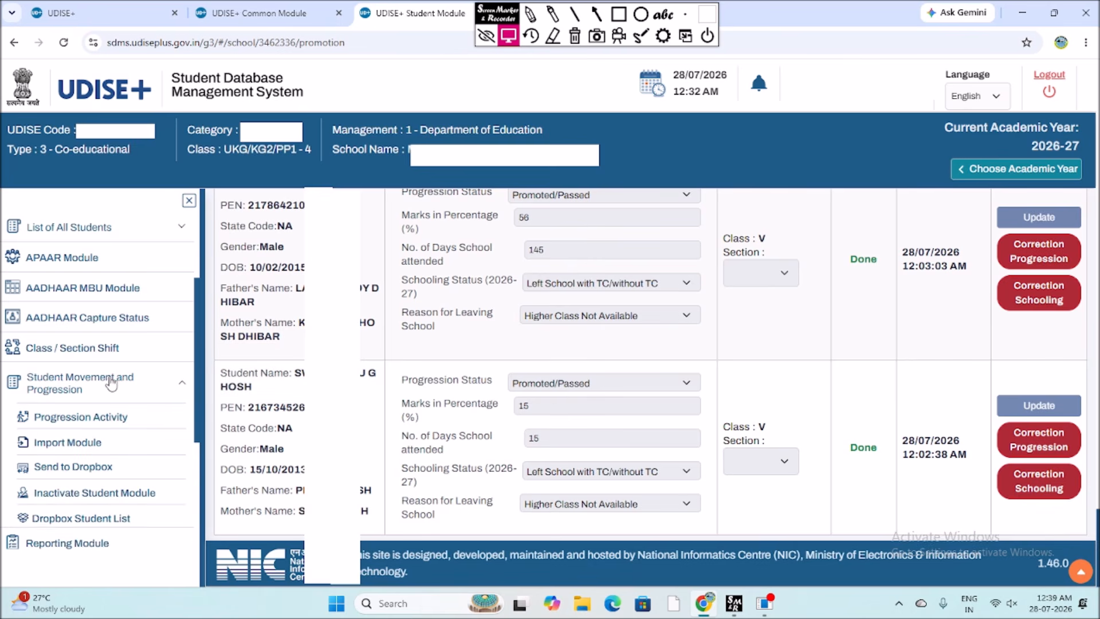
click(86, 420)
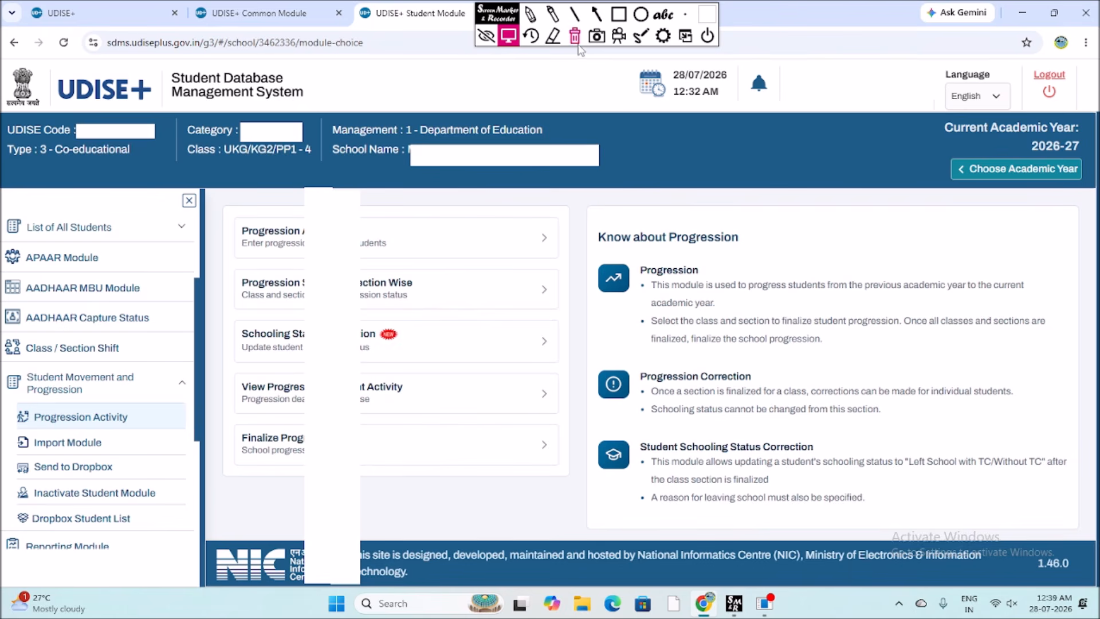
click(552, 36)
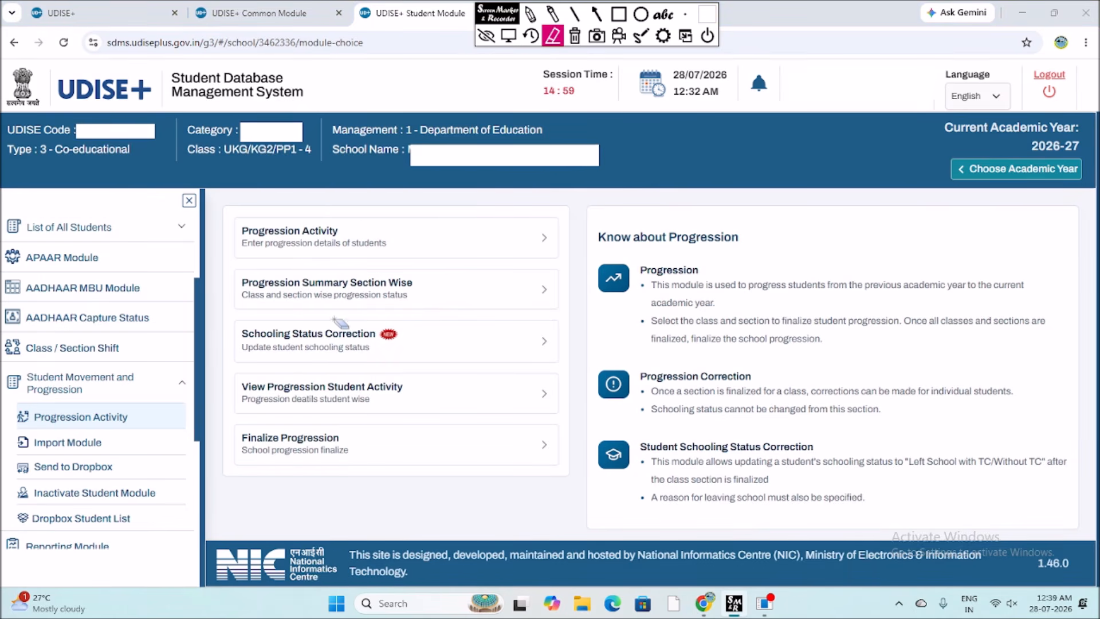
click(508, 35)
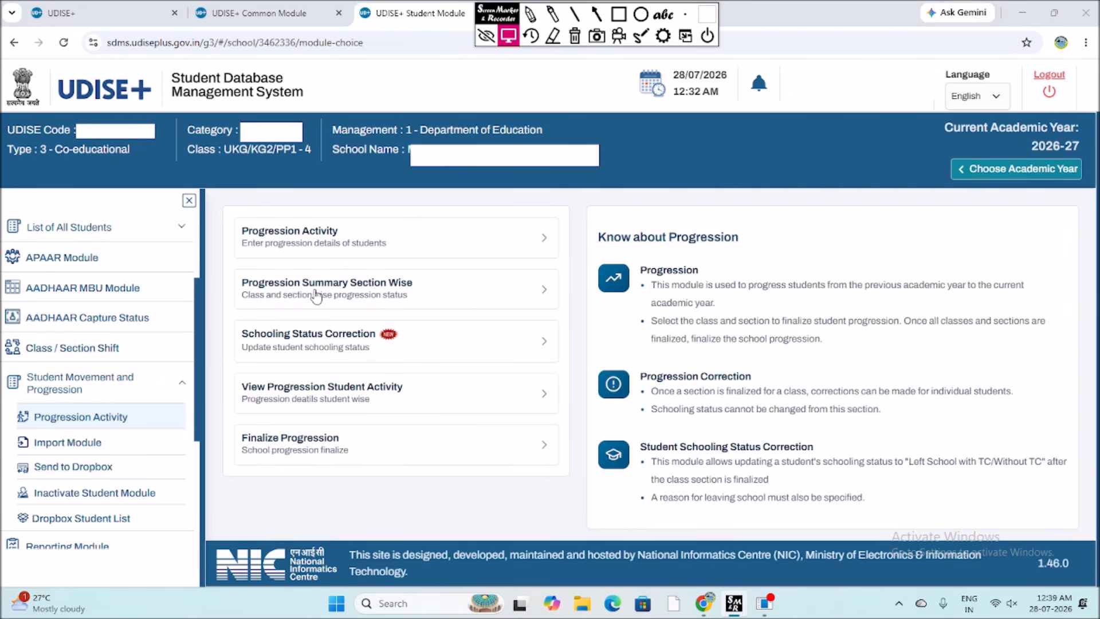
click(348, 290)
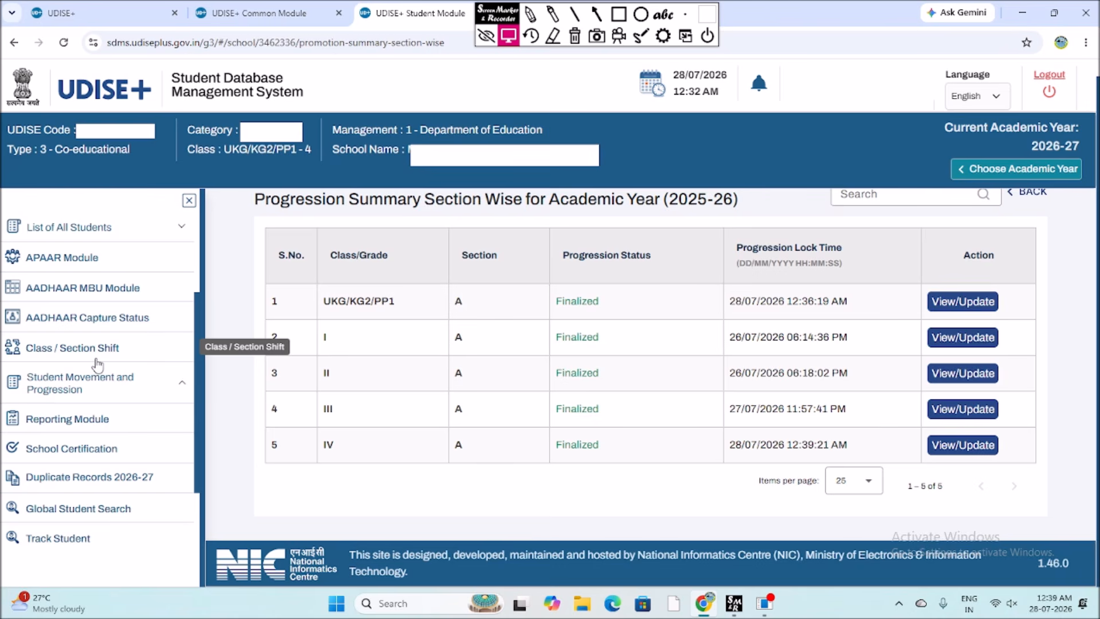
- Open the School Dashboard and start adding a new student to class UKG/KG2/PP1, section A
scroll(97, 364, up, 3)
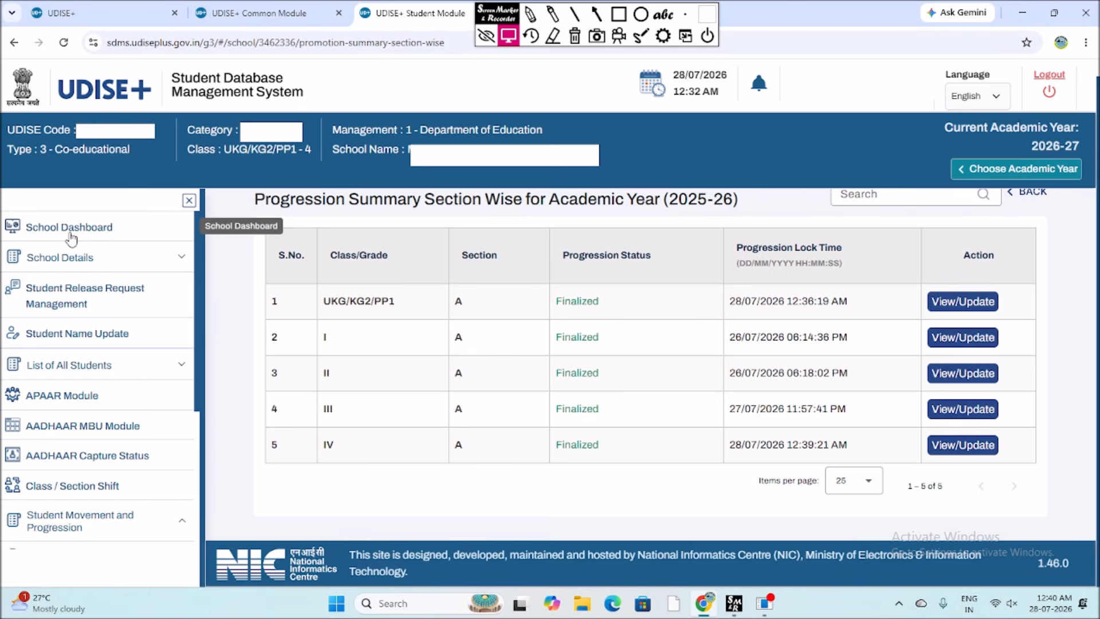
scroll(100, 268, up, 1)
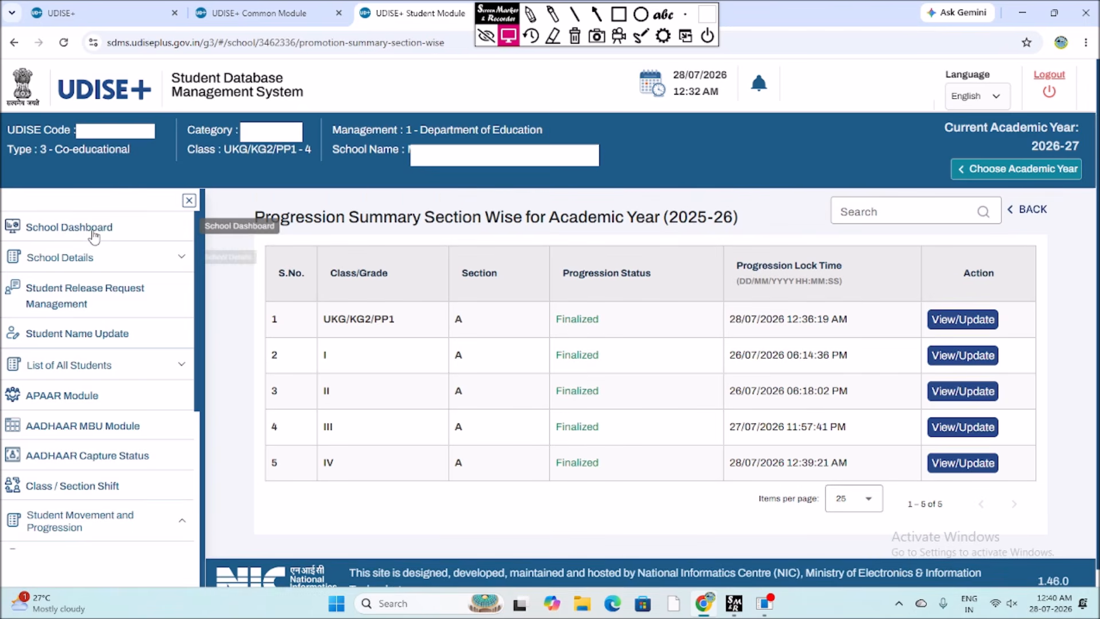
click(87, 237)
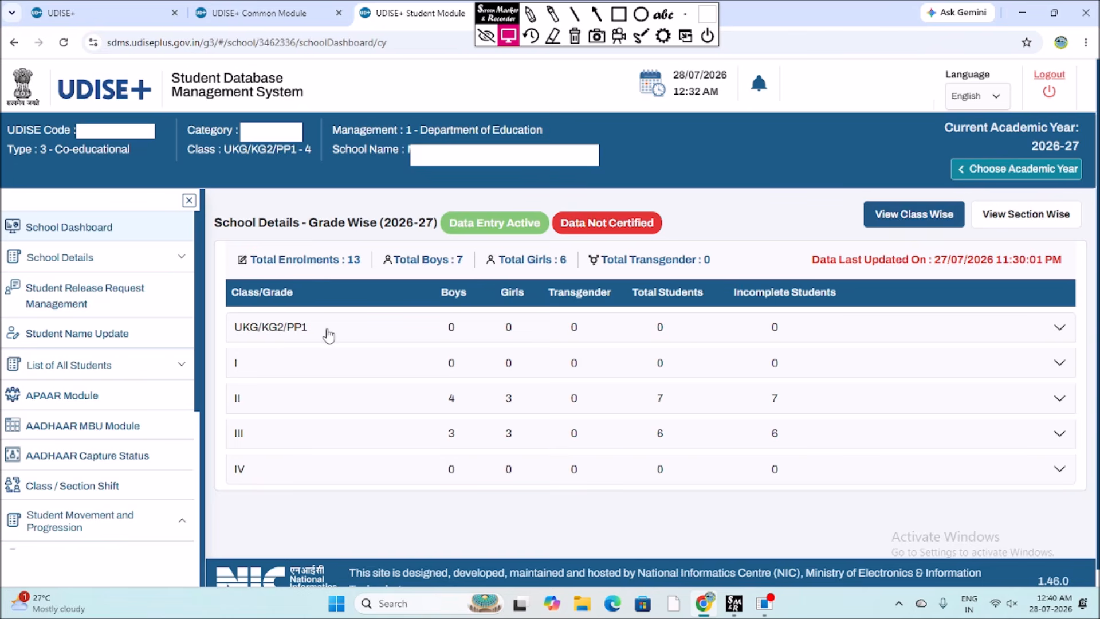
click(1034, 333)
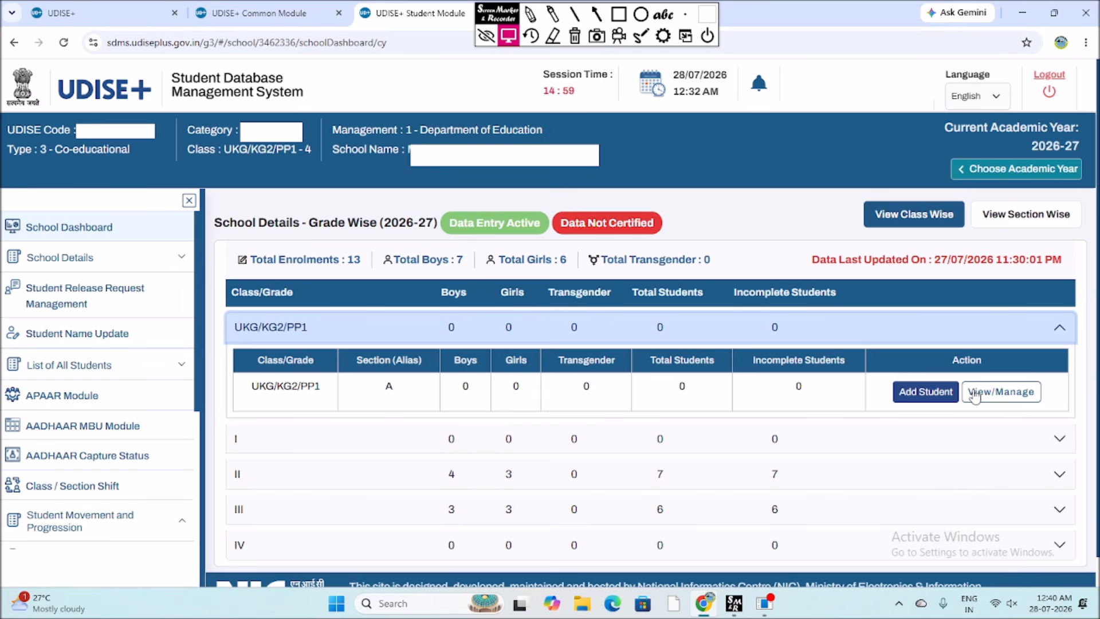
click(922, 395)
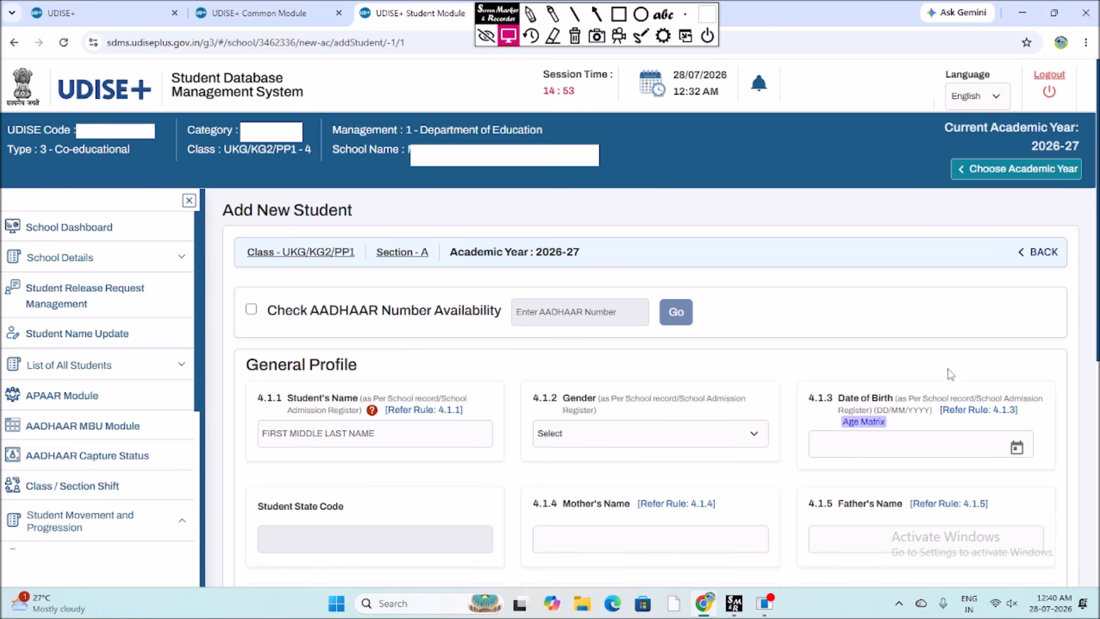
- Enable the AADHAAR number availability check, enter the student's AADHAAR number and run the check
click(251, 312)
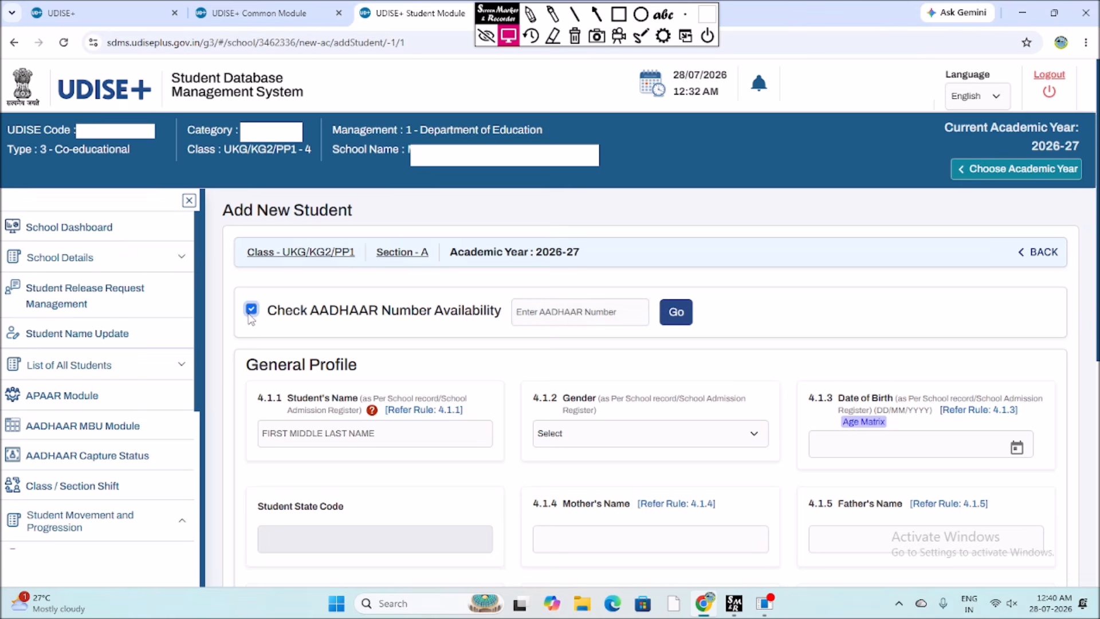
click(543, 309)
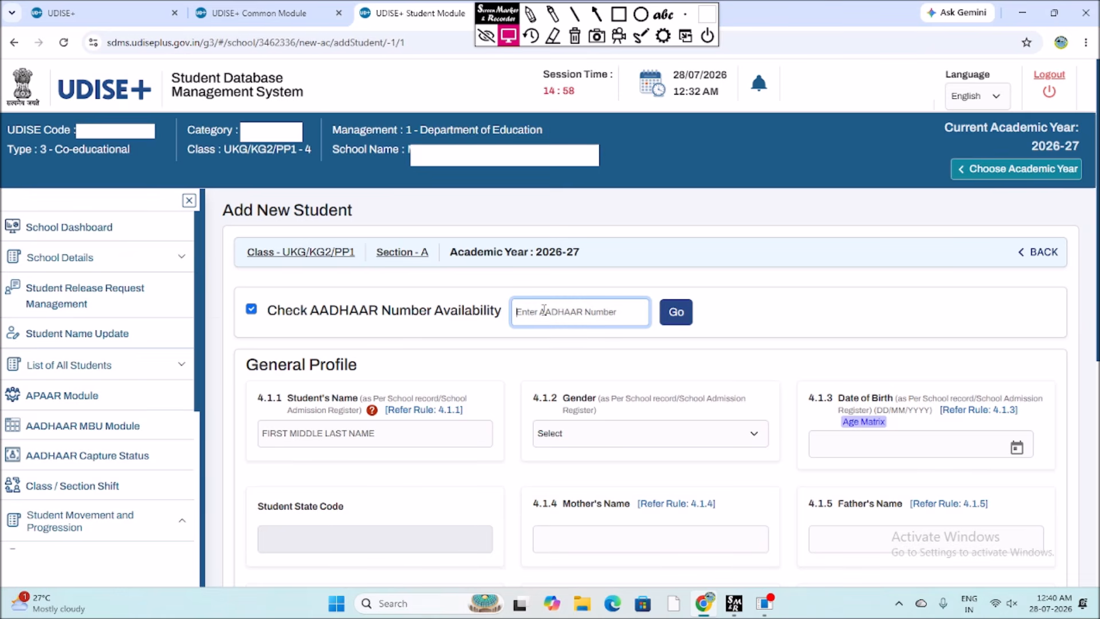
text(1)
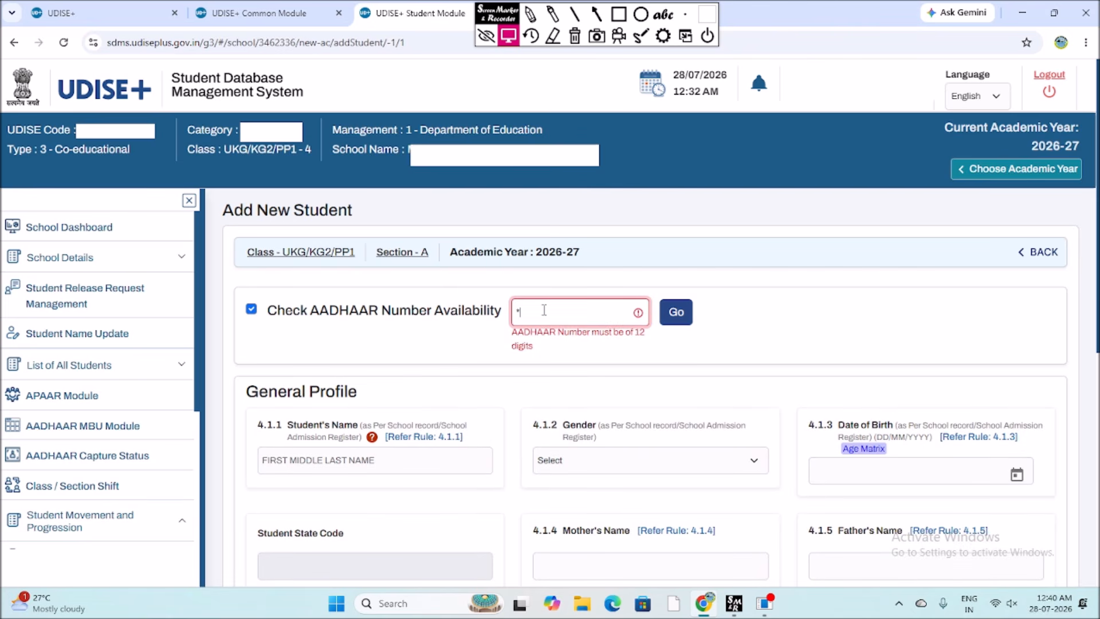
text(****)
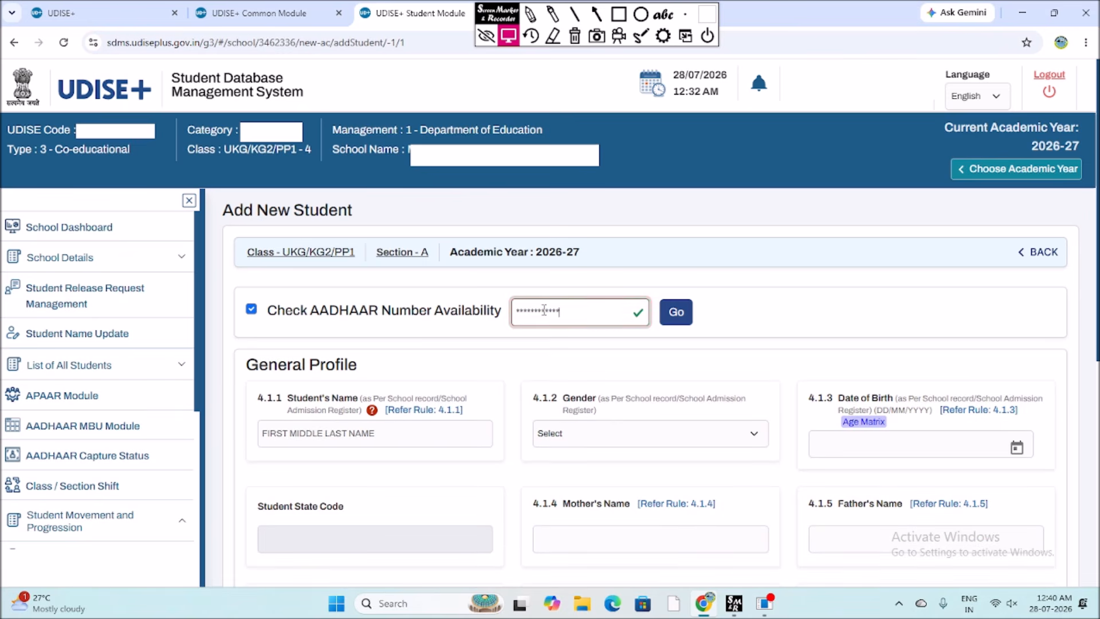
click(676, 313)
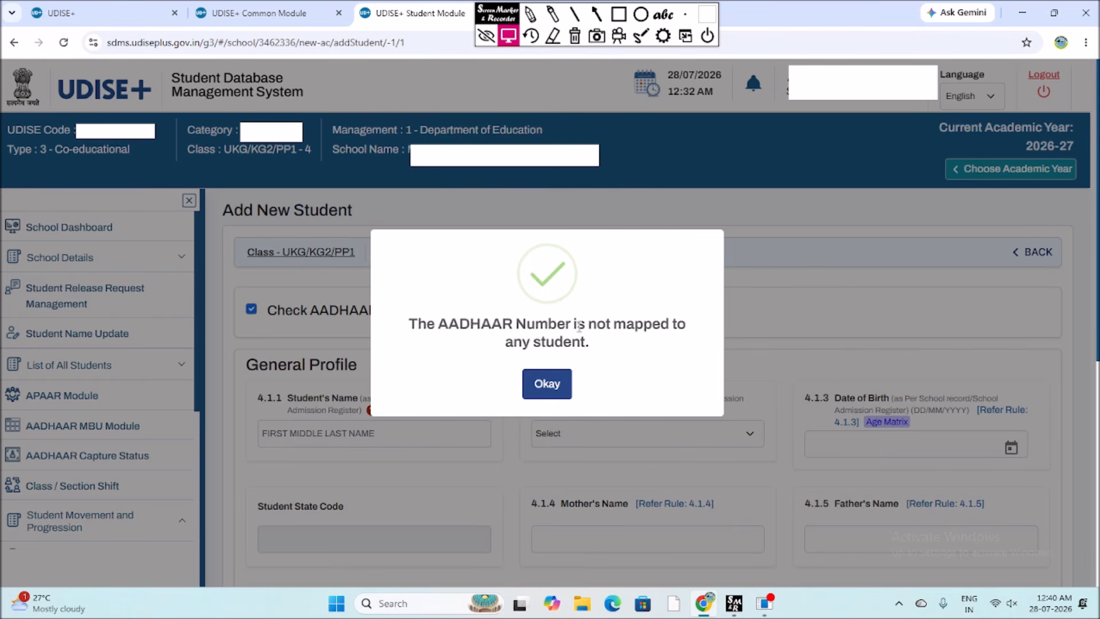
- Dismiss the AADHAAR availability message and review the General Profile fields from Student's Name through Whether CWSN
click(560, 384)
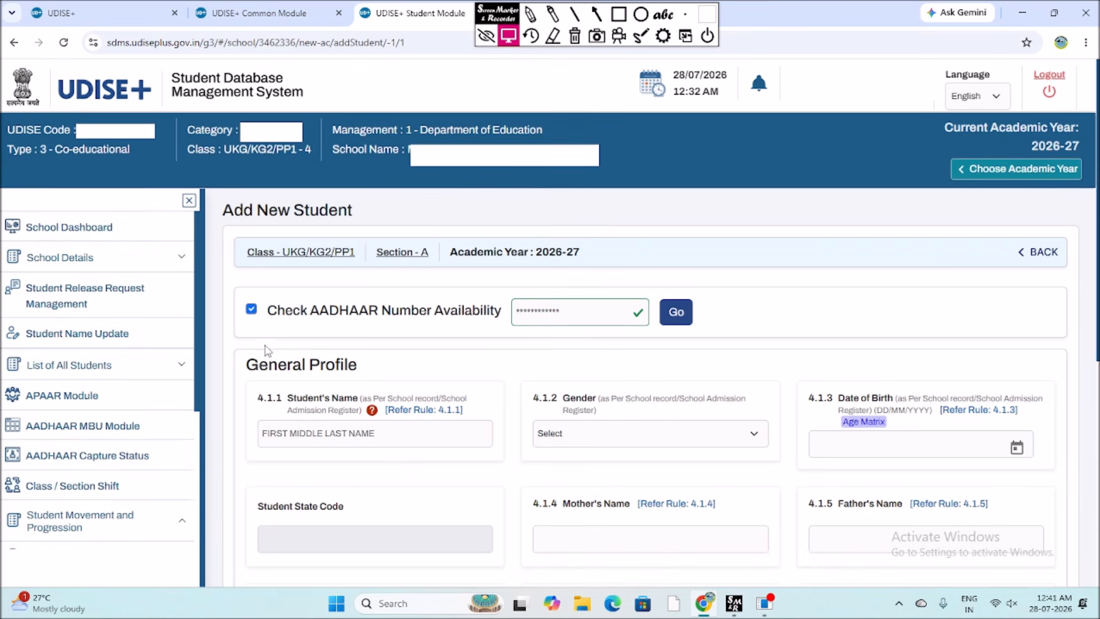
click(304, 433)
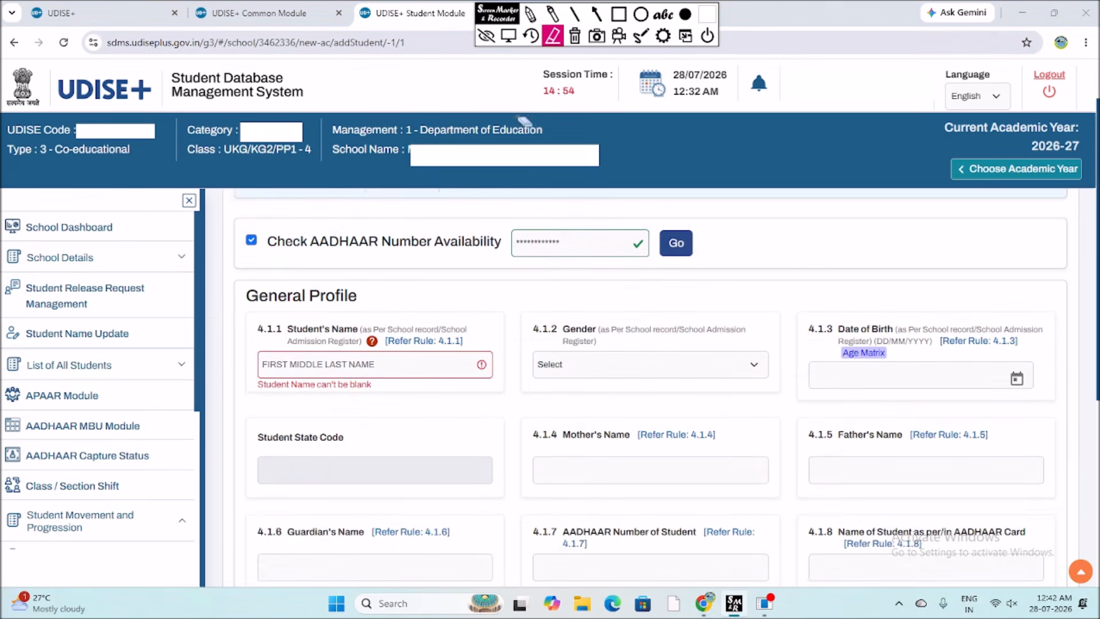
click(507, 39)
scroll(705, 347, up, 2)
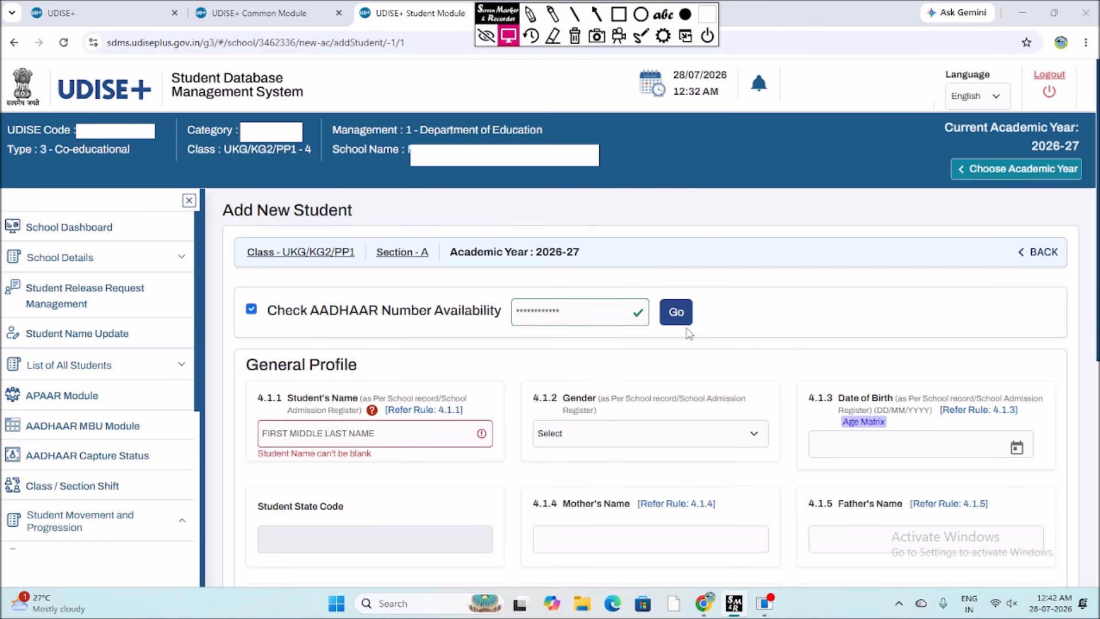
scroll(688, 334, down, 2)
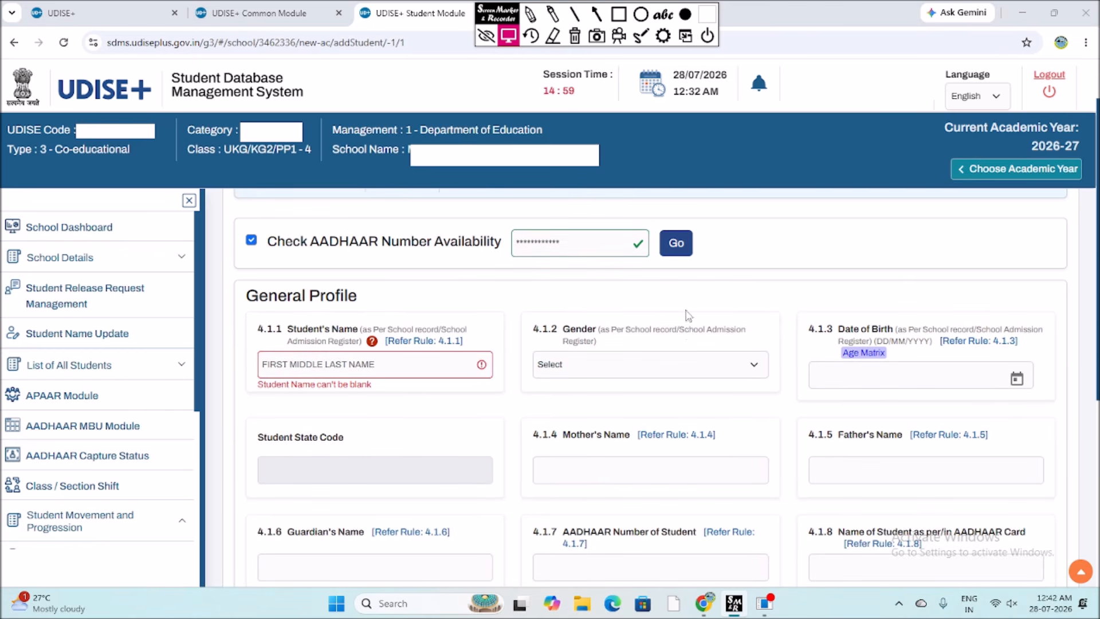
scroll(688, 315, down, 2)
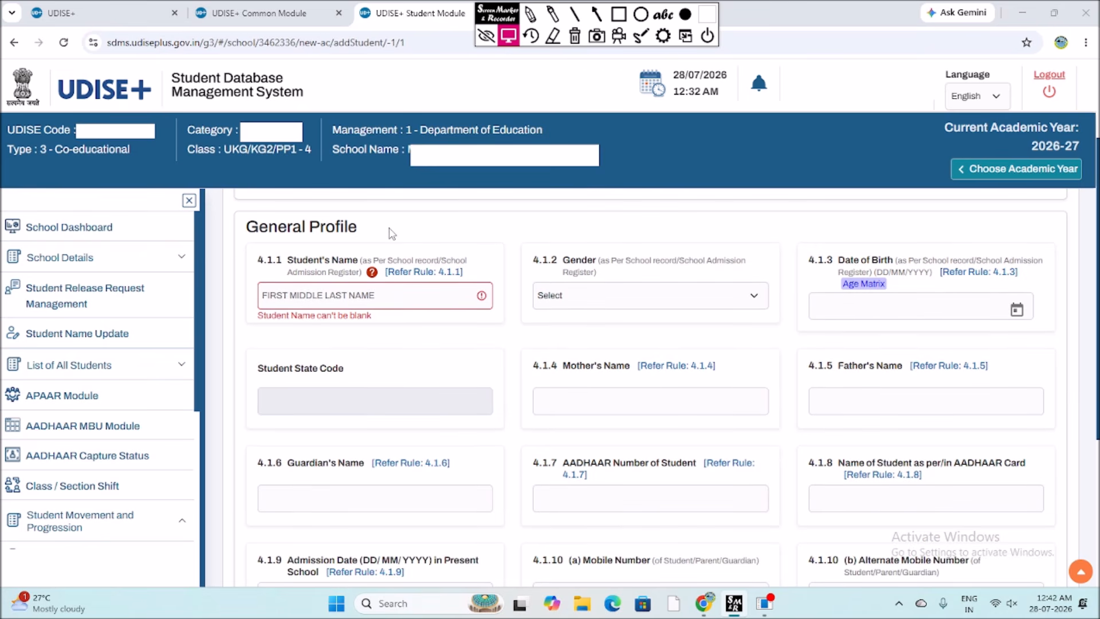
drag(295, 261, 359, 260)
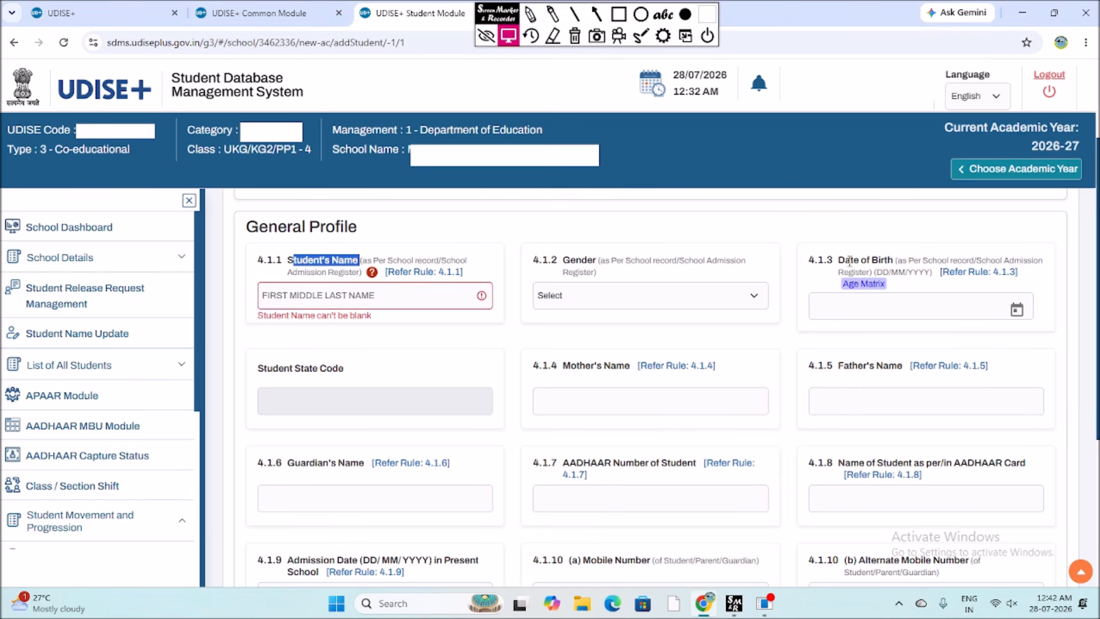
scroll(573, 344, down, 2)
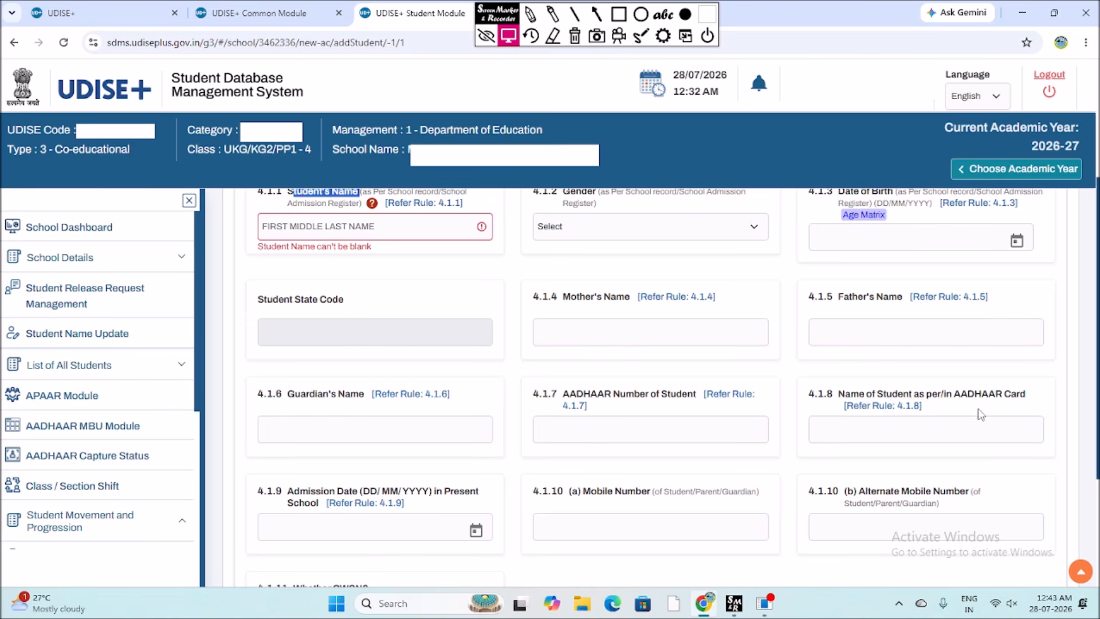
scroll(470, 510, down, 1)
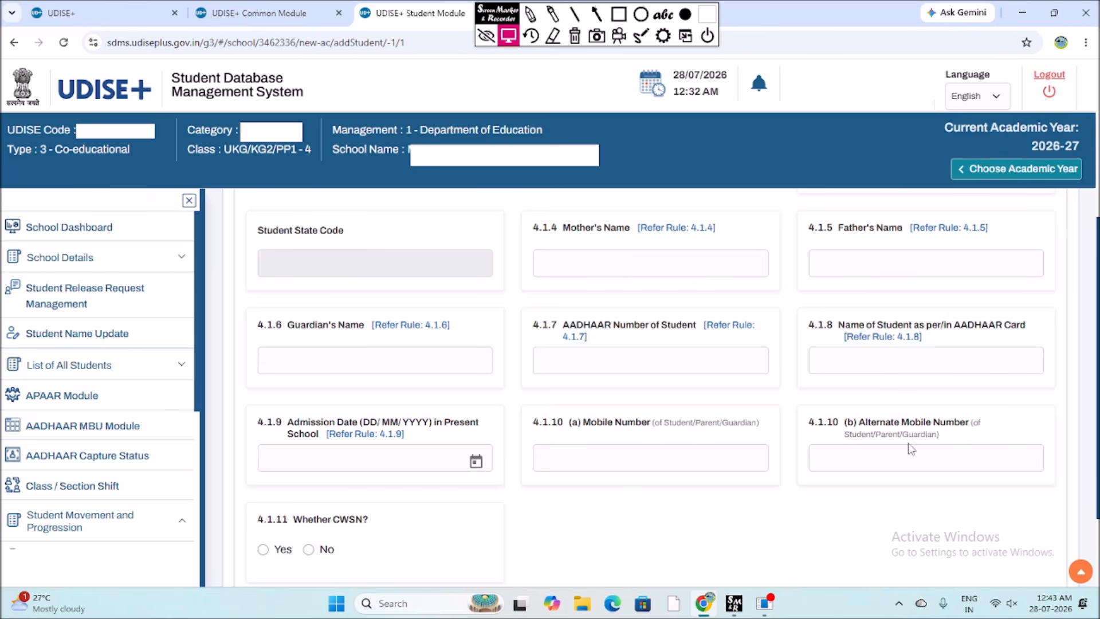
scroll(687, 492, down, 1)
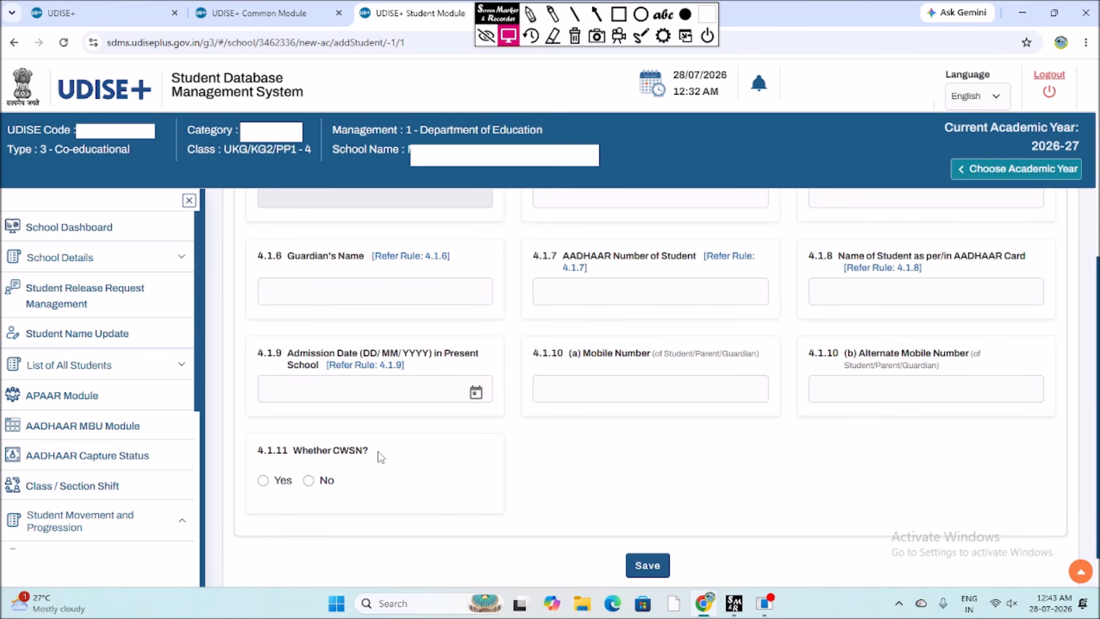
scroll(713, 533, up, 3)
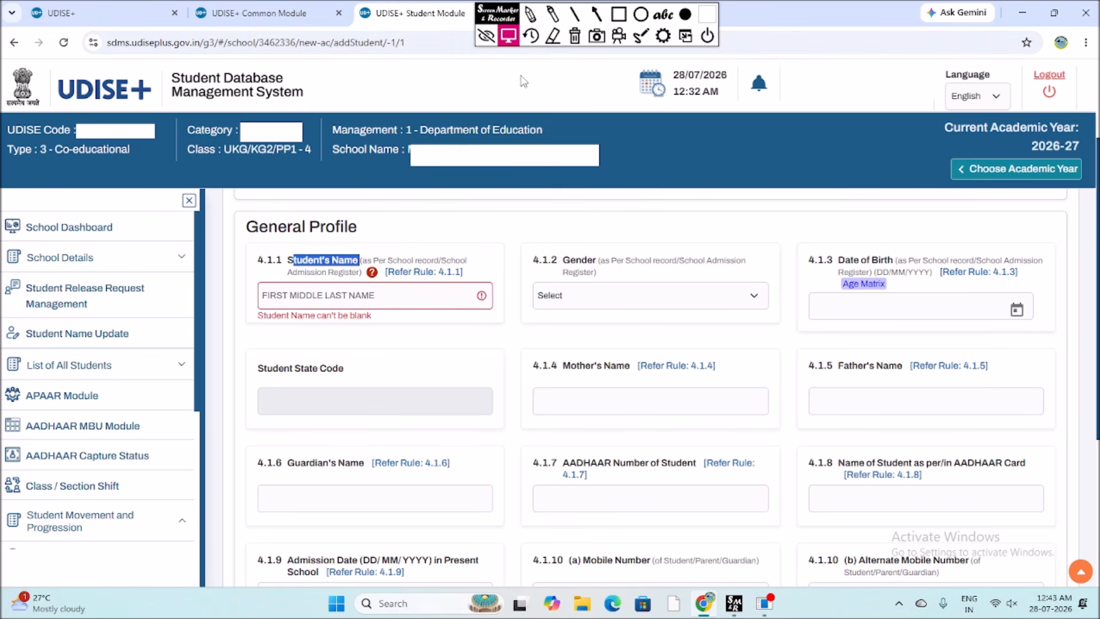
- Fill in the student's name, gender, date of birth, parents' and guardian's names, AADHAAR details, admission date and mobile number, set CWSN to No, and review the entries
click(320, 297)
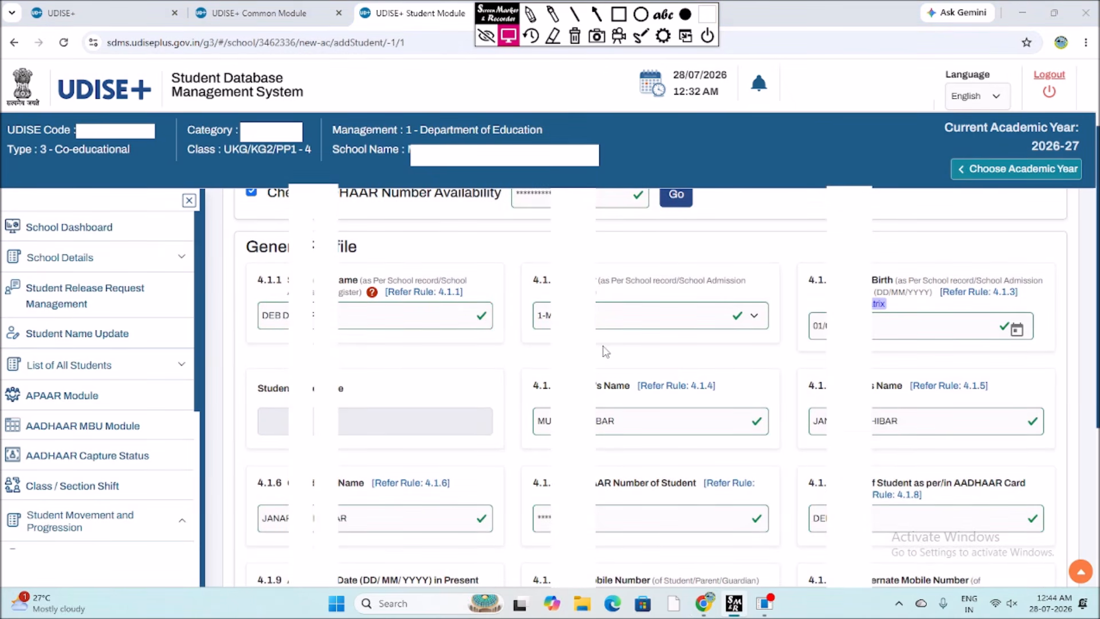
scroll(608, 352, down, 4)
scroll(607, 350, up, 2)
scroll(608, 352, up, 1)
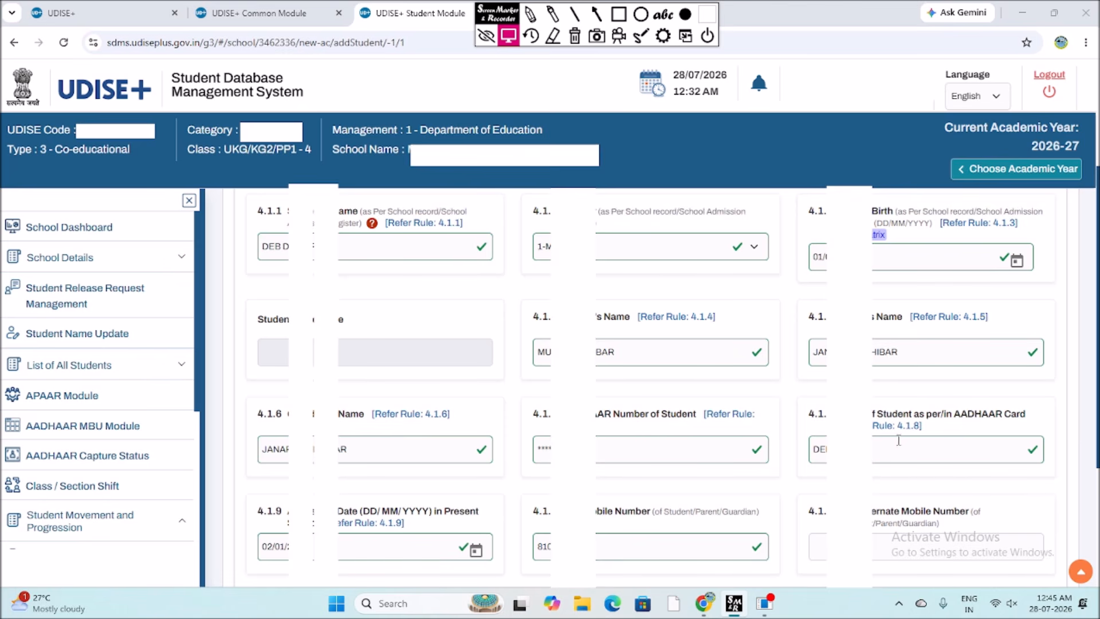
scroll(437, 508, down, 1)
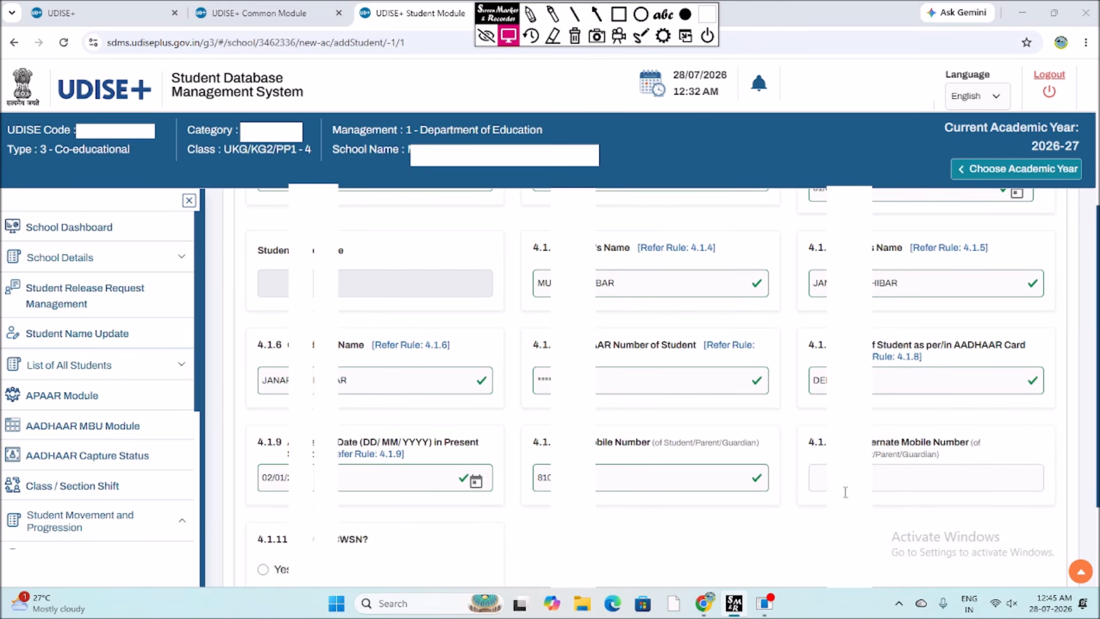
scroll(839, 492, down, 1)
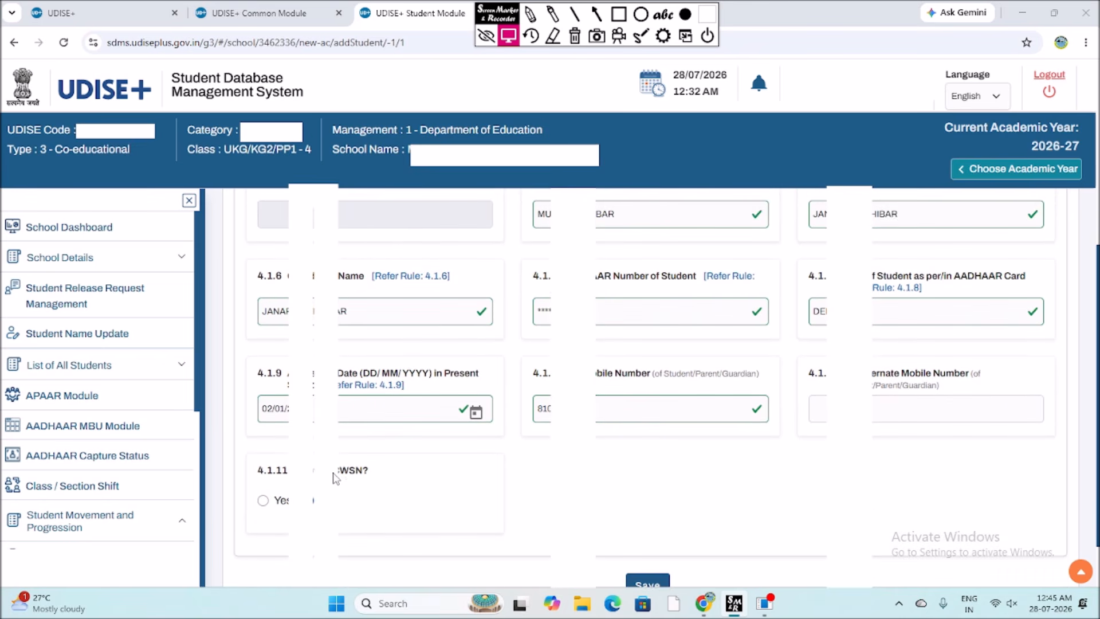
scroll(567, 476, down, 1)
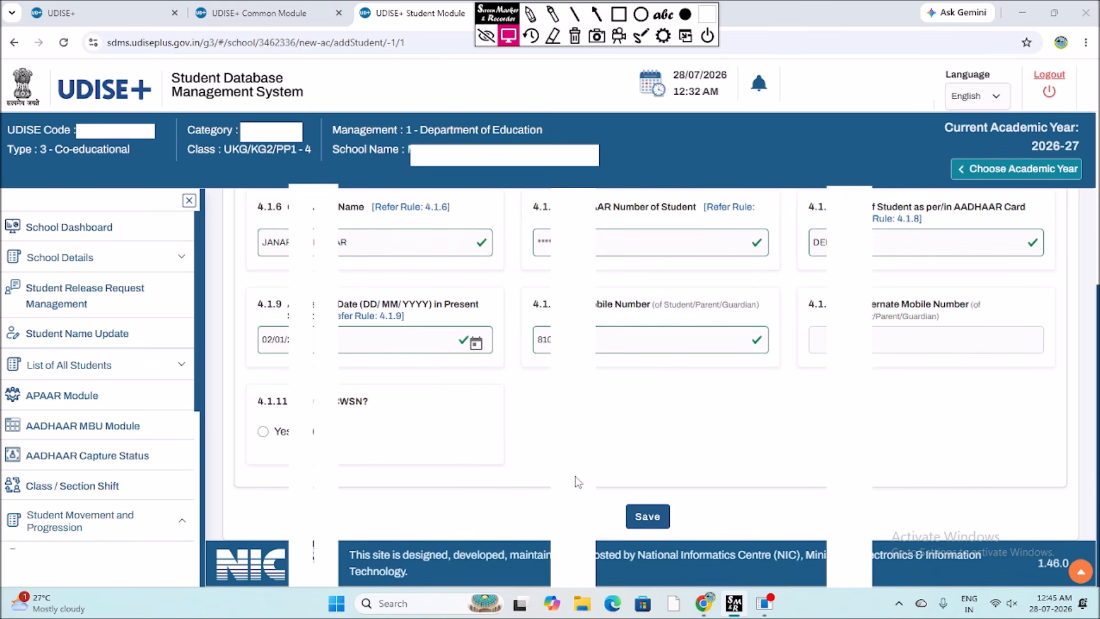
- Save the new student entry and agree to the consent for demographic authentication
click(646, 522)
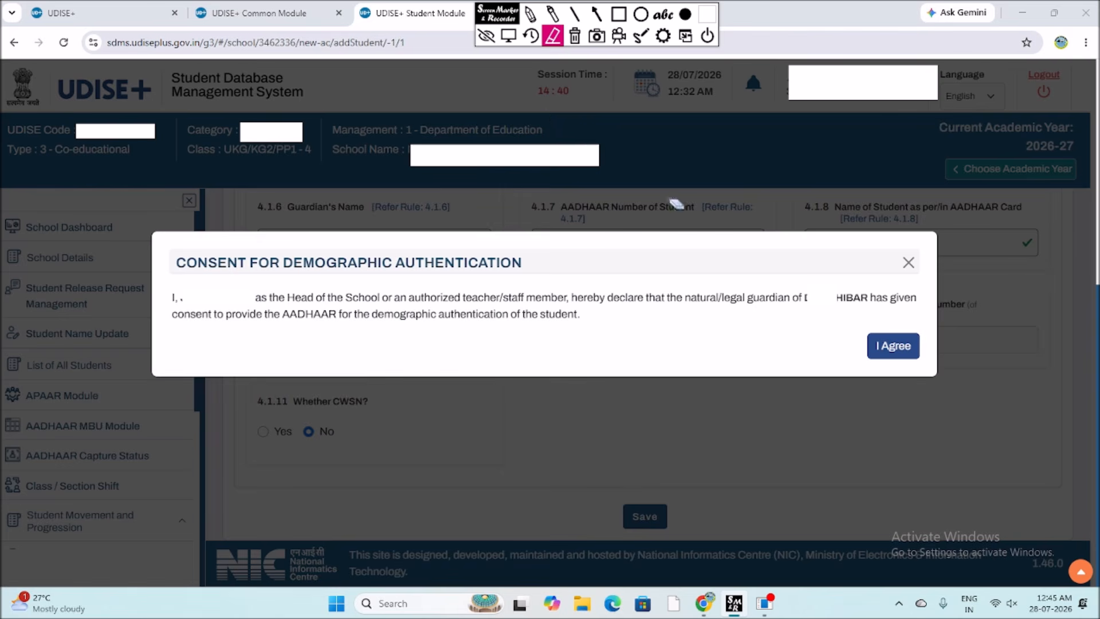
click(508, 36)
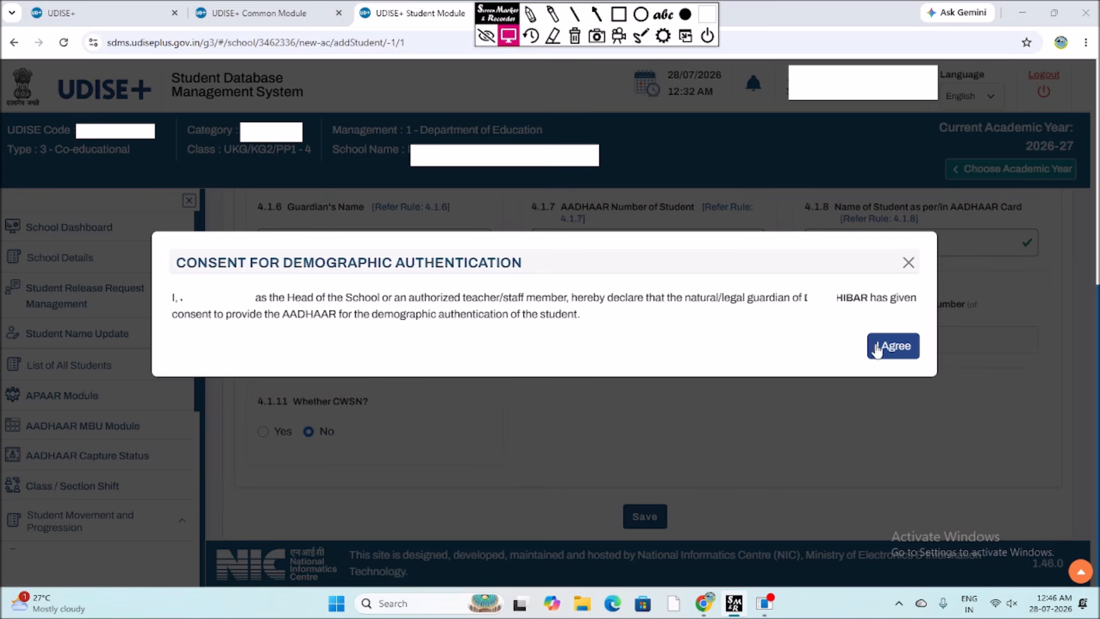
click(896, 348)
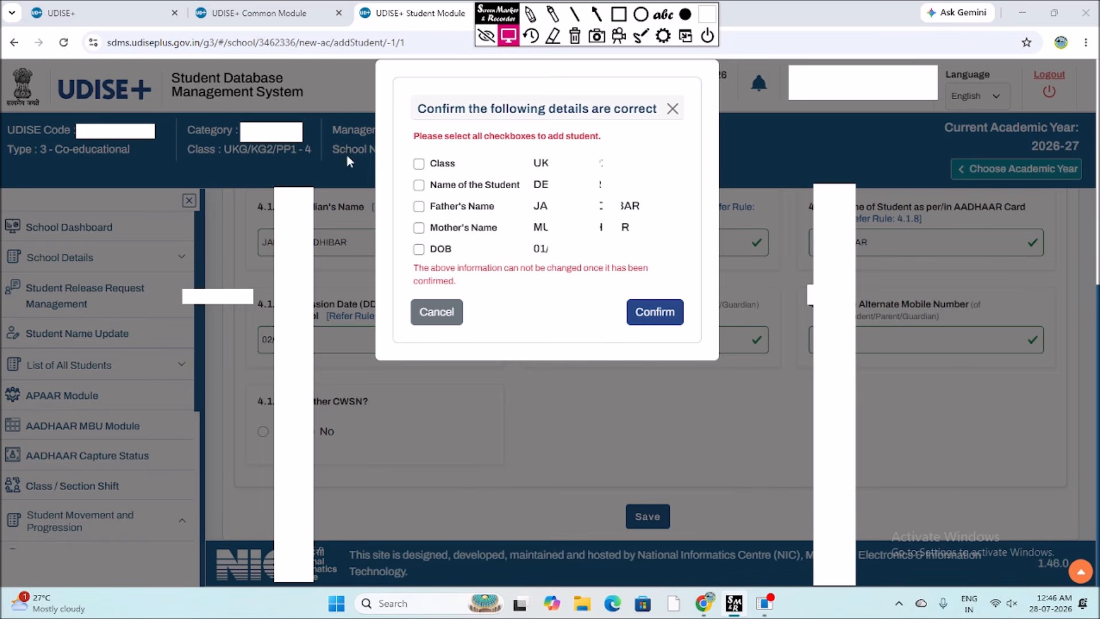
- Mark the class, student's name, father's name, mother's name and DOB as correct and confirm adding the student
click(419, 164)
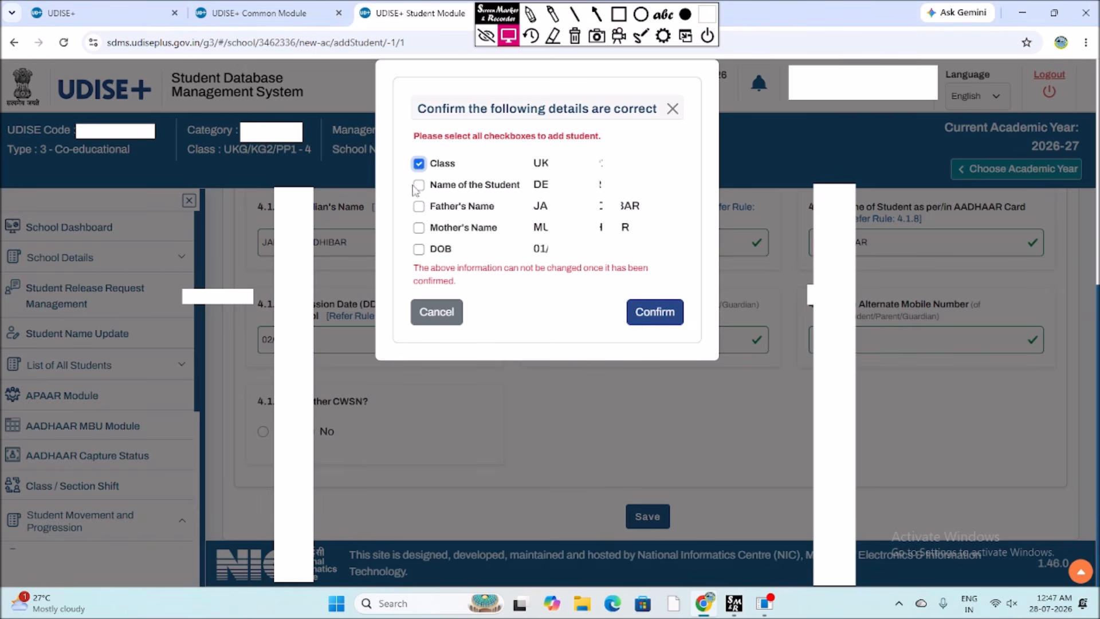
click(418, 185)
click(419, 206)
click(419, 228)
click(419, 250)
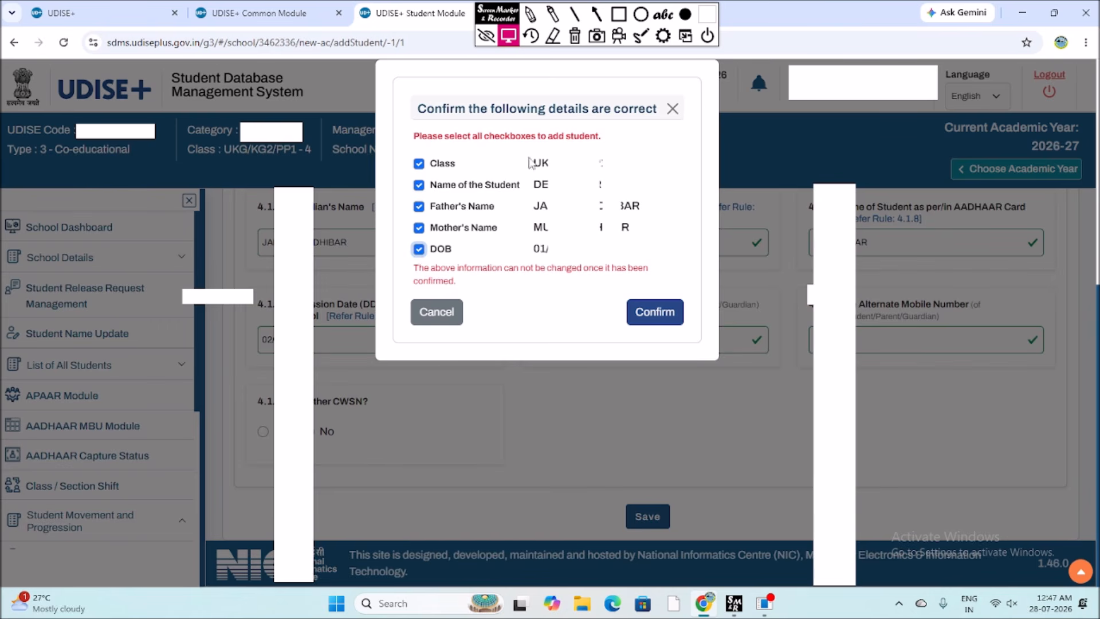
click(663, 316)
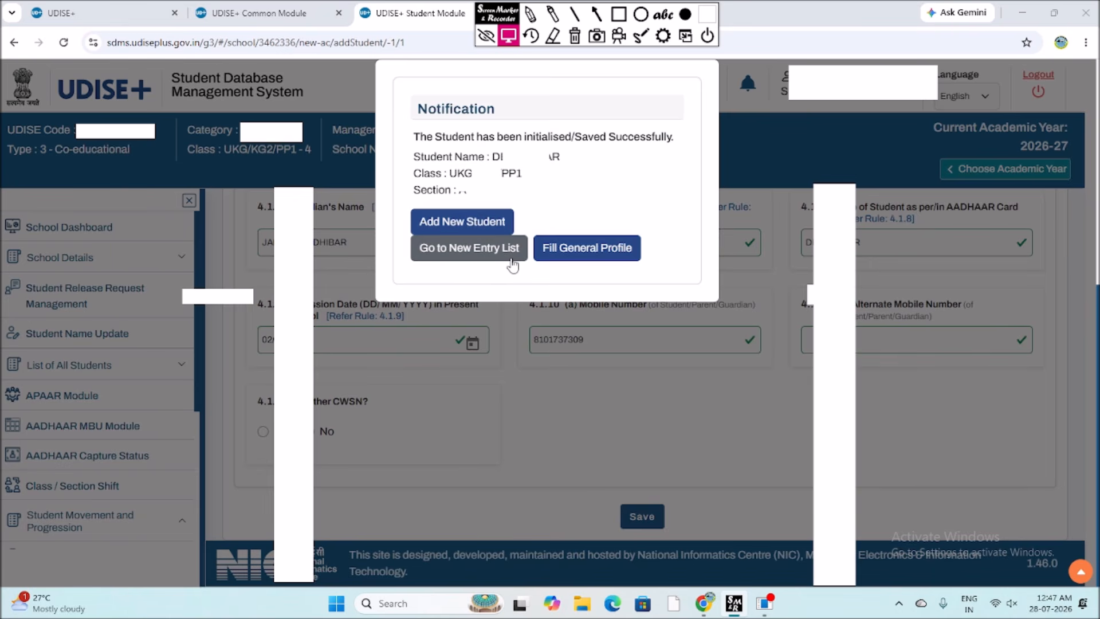
- Open the student's general profile and set Indian National to Yes, Out-of-School-Child to No and Blood Group to Under Investigation - Result will be updated soon
click(613, 263)
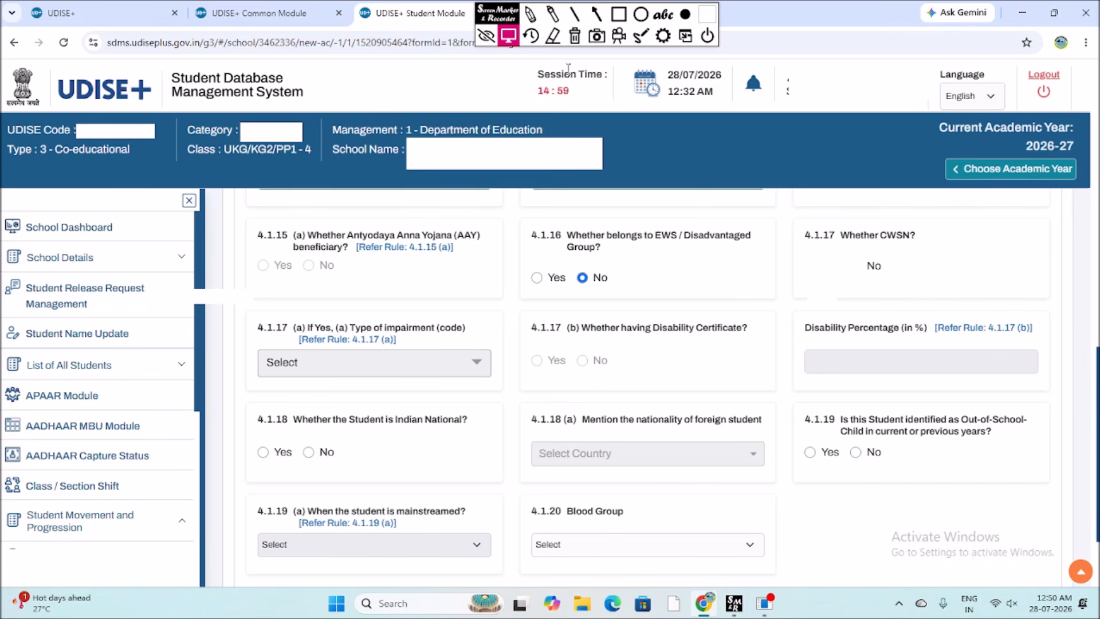
click(512, 43)
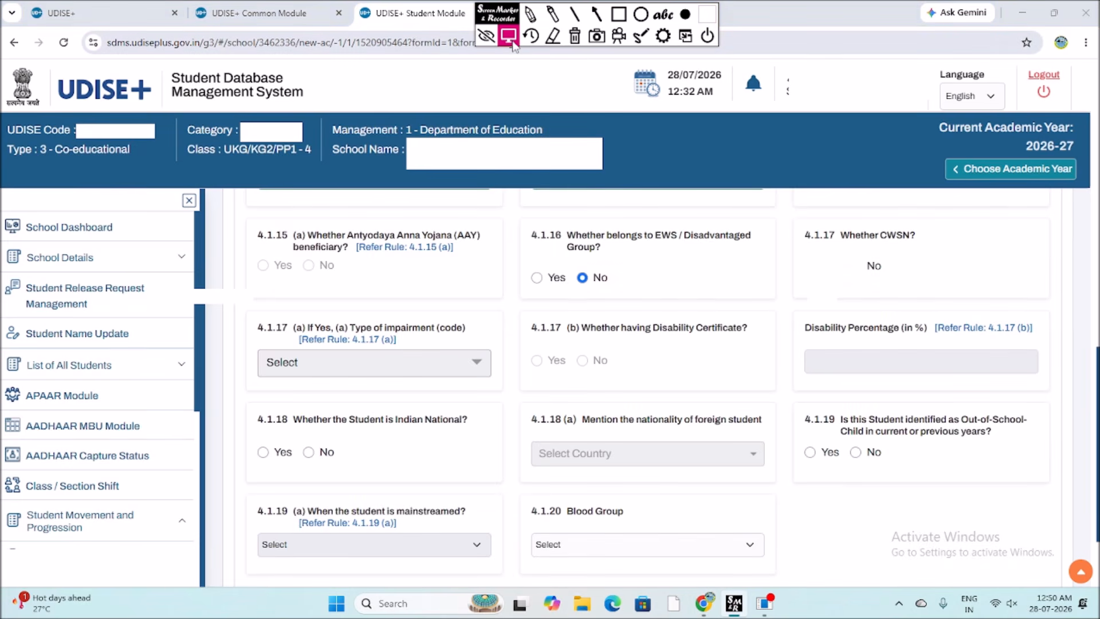
click(508, 37)
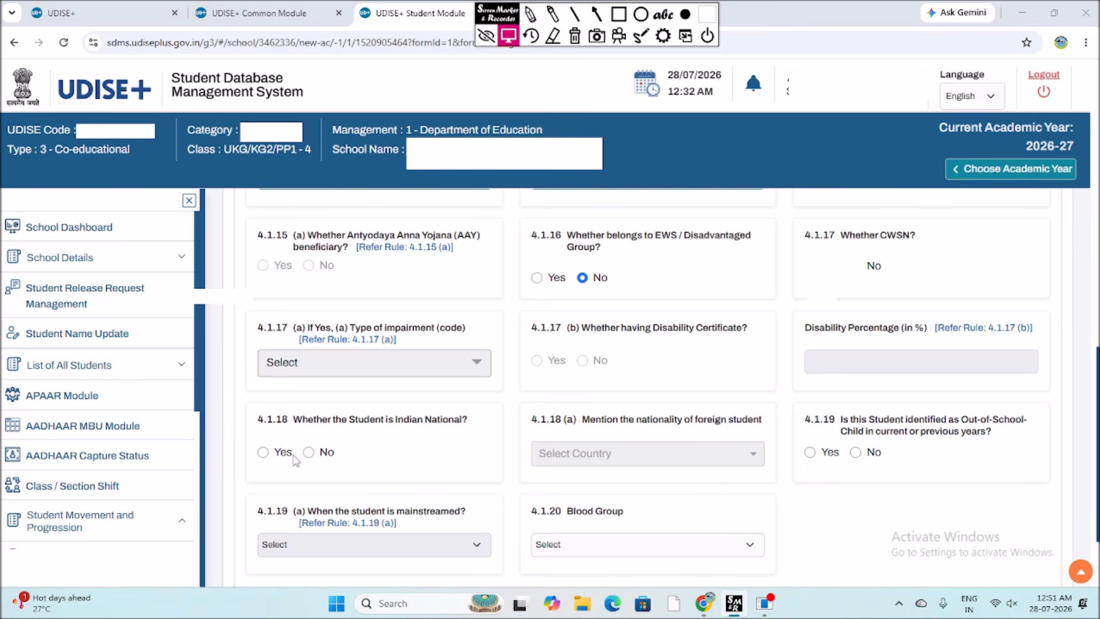
click(263, 452)
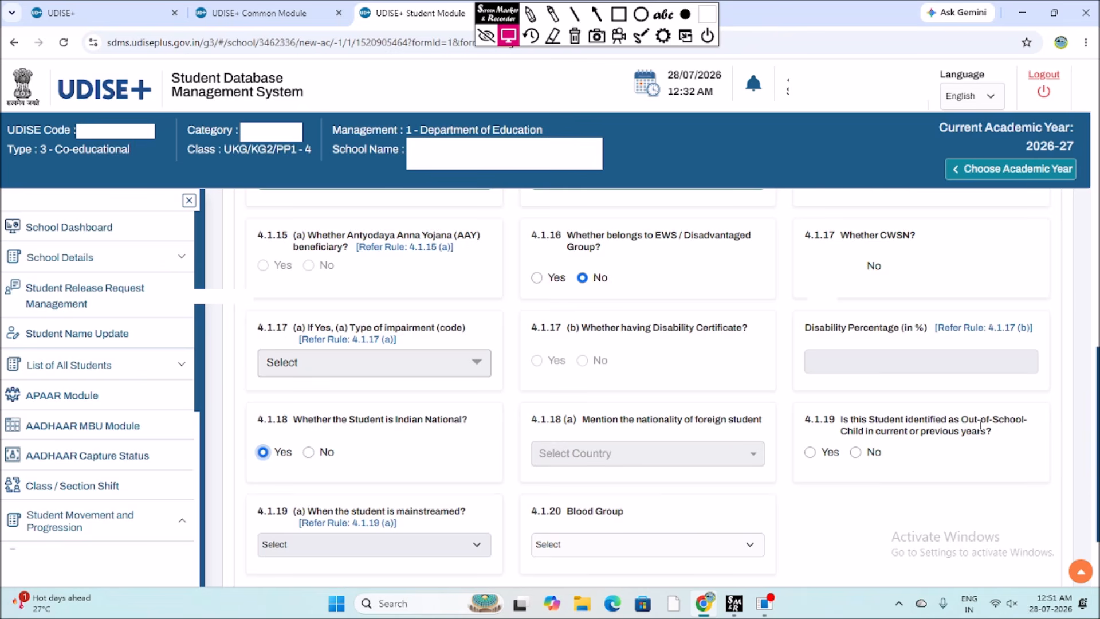
click(855, 453)
click(631, 545)
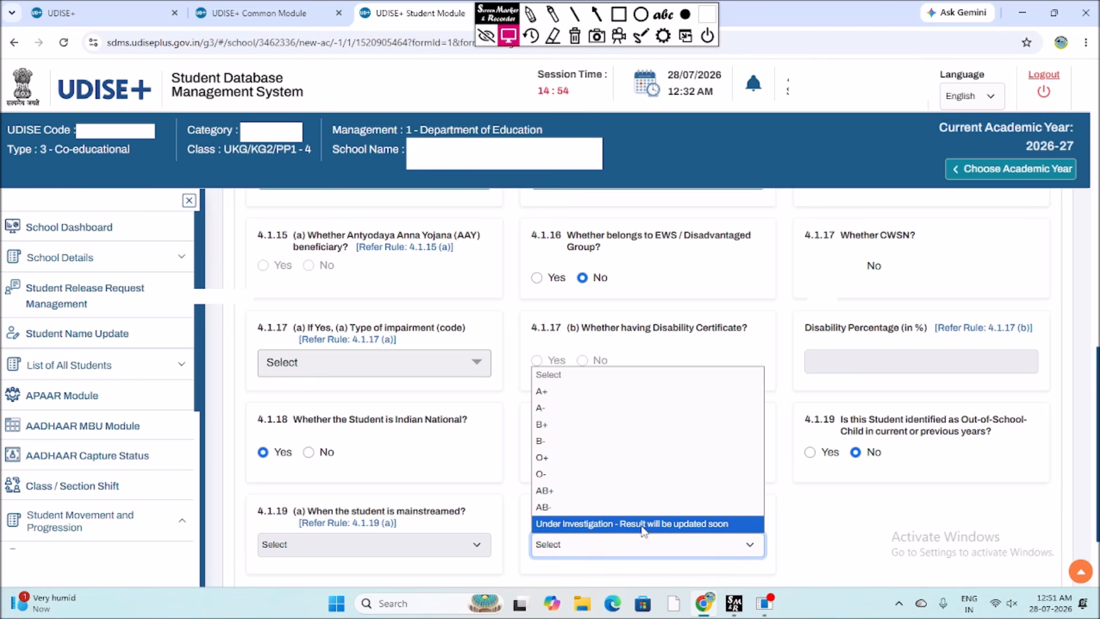
click(687, 526)
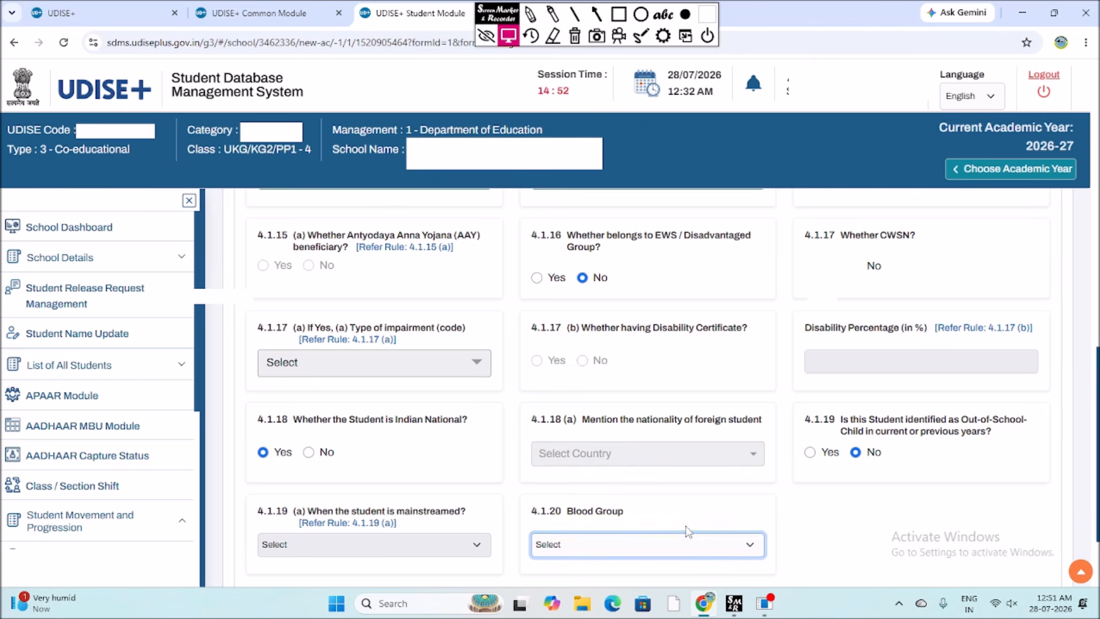
- Set Whether BPL beneficiary to No, save the general profile and dismiss the confirmation
scroll(682, 532, down, 1)
click(621, 551)
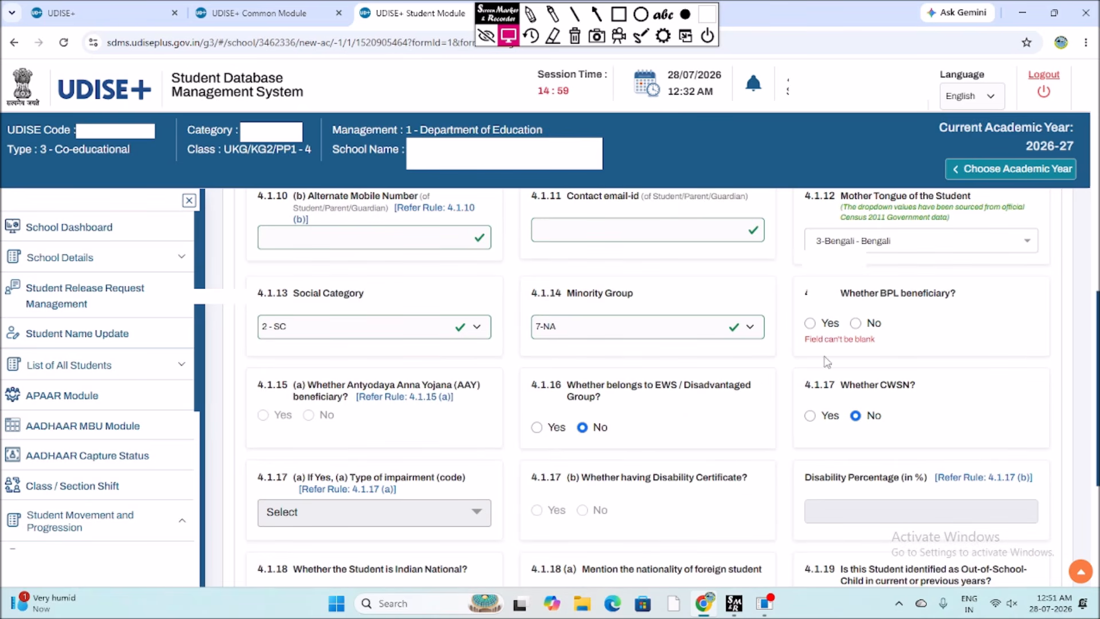
click(855, 323)
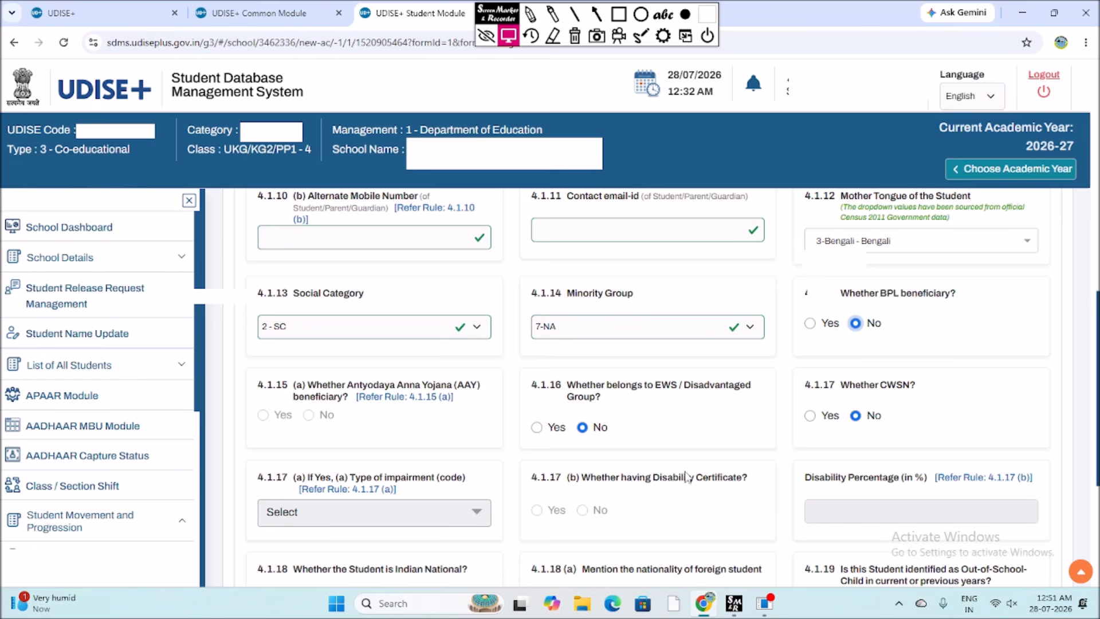
scroll(618, 504, down, 5)
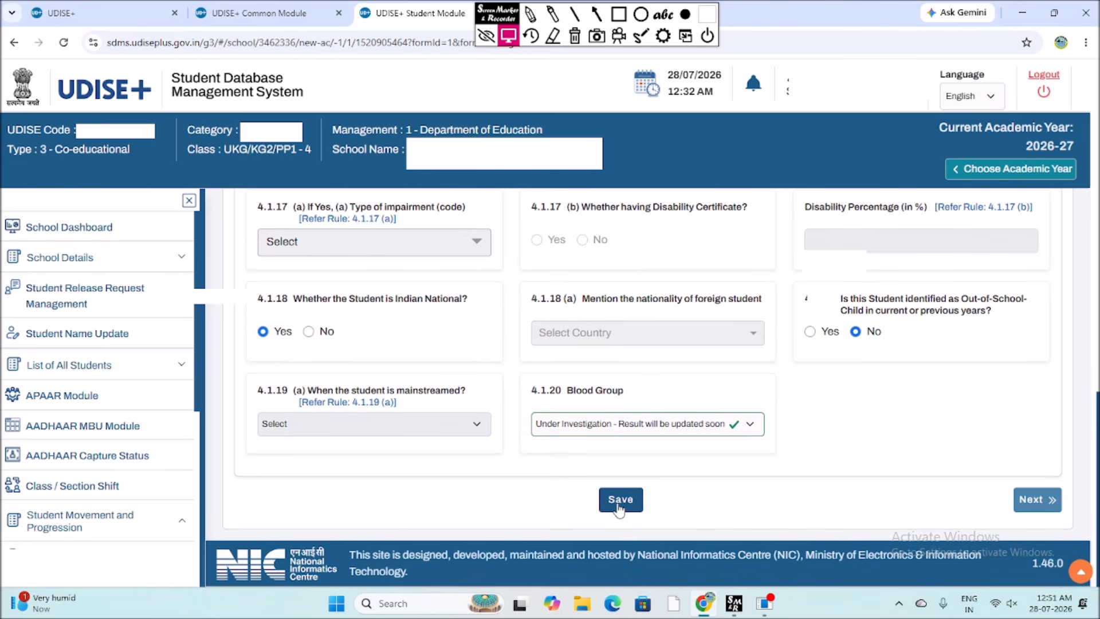
click(618, 507)
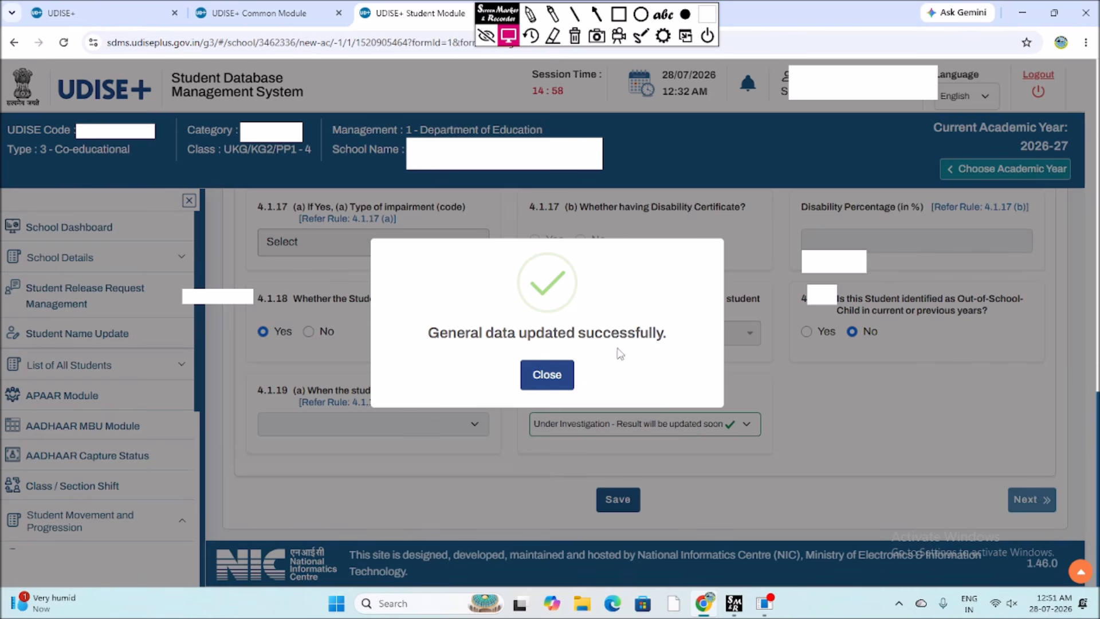
click(547, 375)
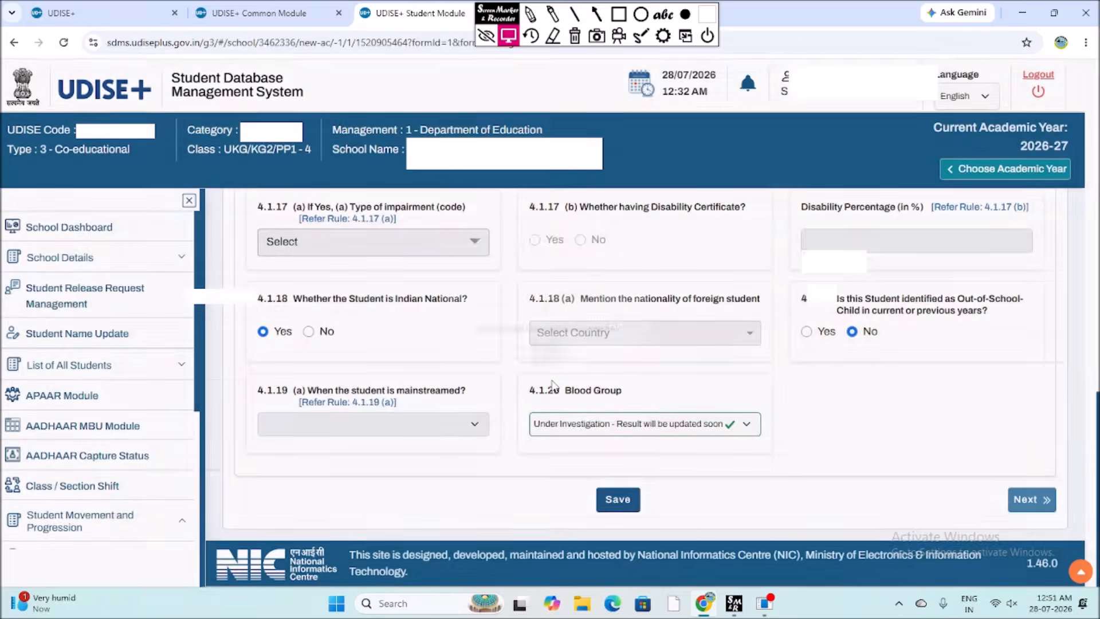
- Continue to the Enrolment Profile and look through its admission, language, subject and previous-year fields
click(1031, 500)
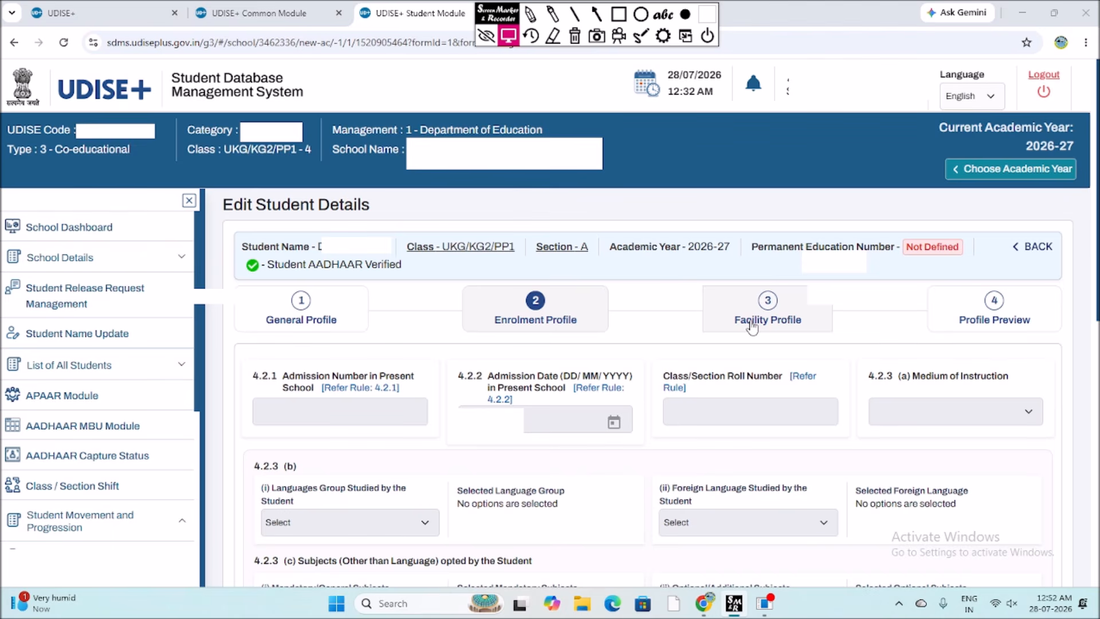
scroll(788, 363, down, 5)
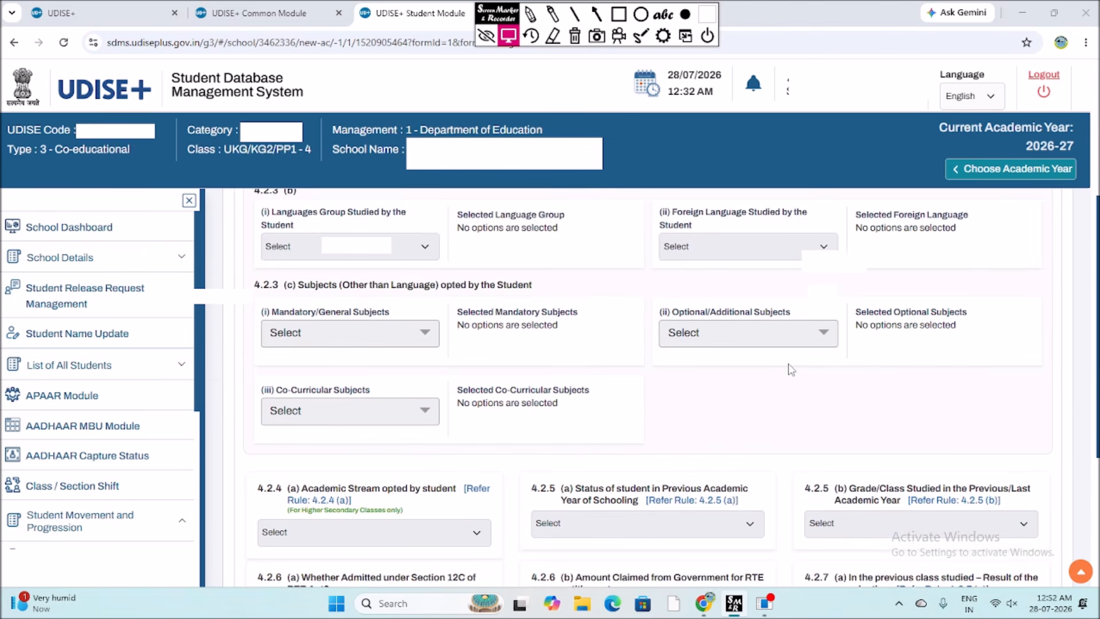
scroll(791, 370, down, 5)
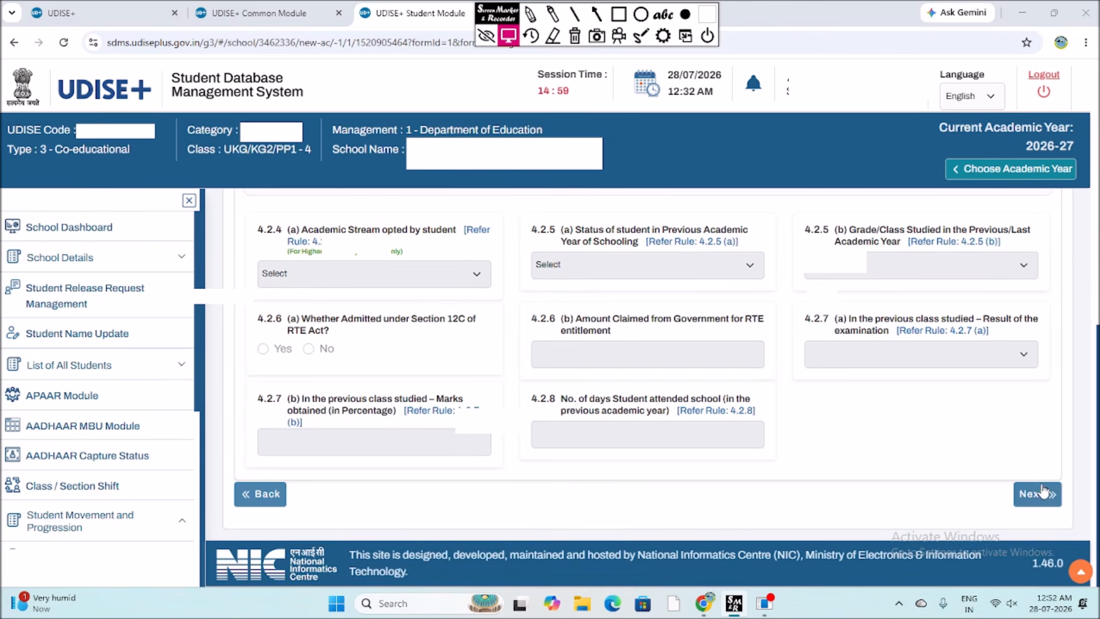
- Continue to the Facility Profile, look through its facility, participation, height and weight fields, and proceed to the Profile Preview
click(1041, 488)
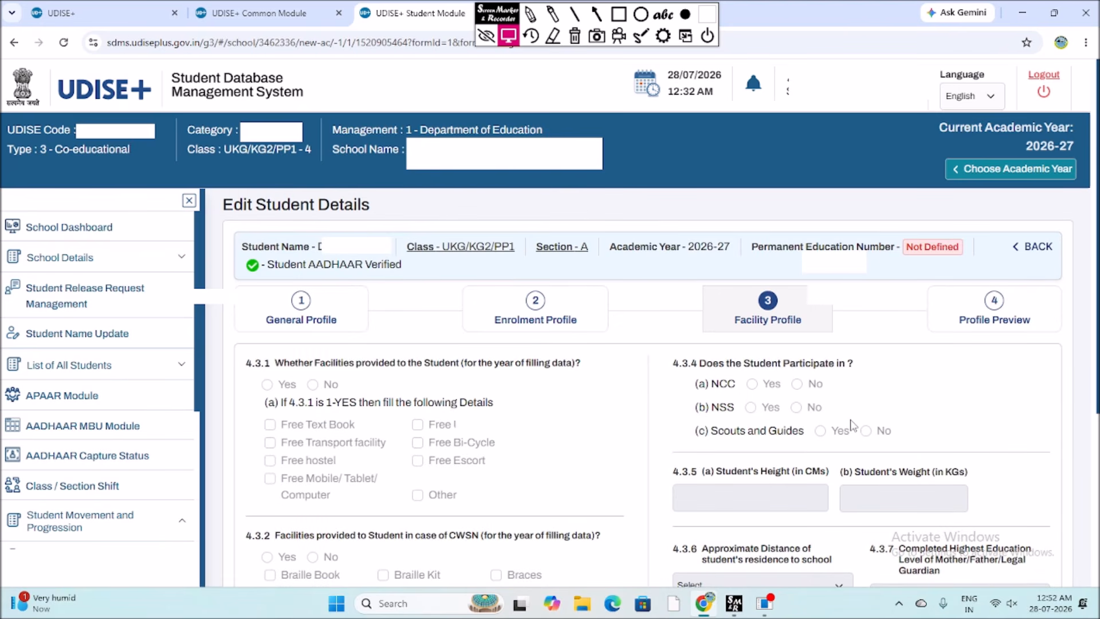
scroll(852, 425, down, 5)
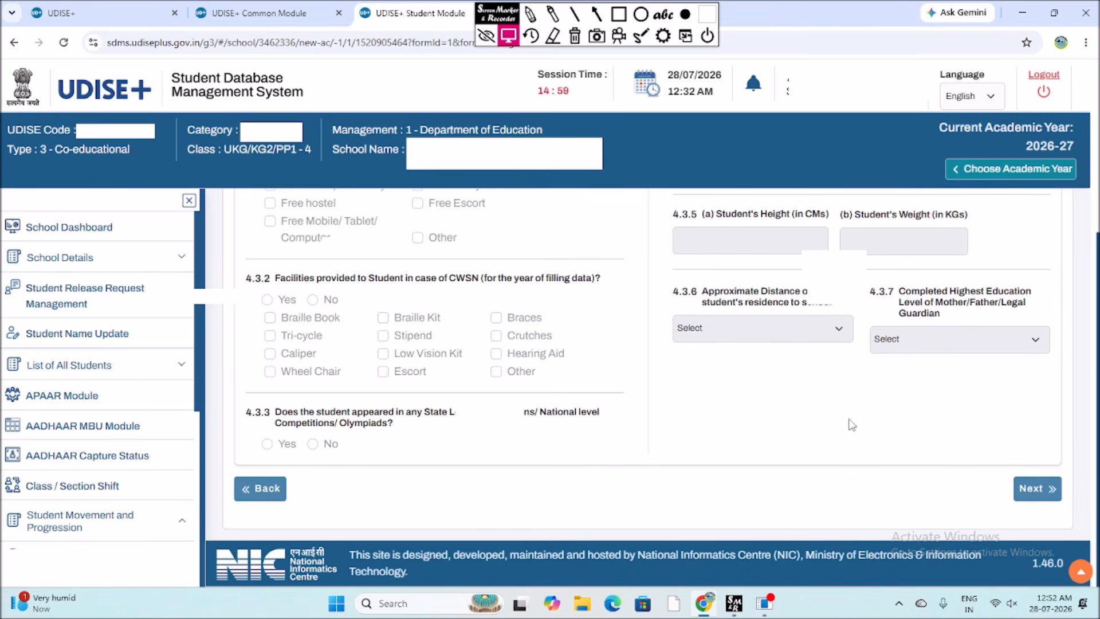
click(1031, 492)
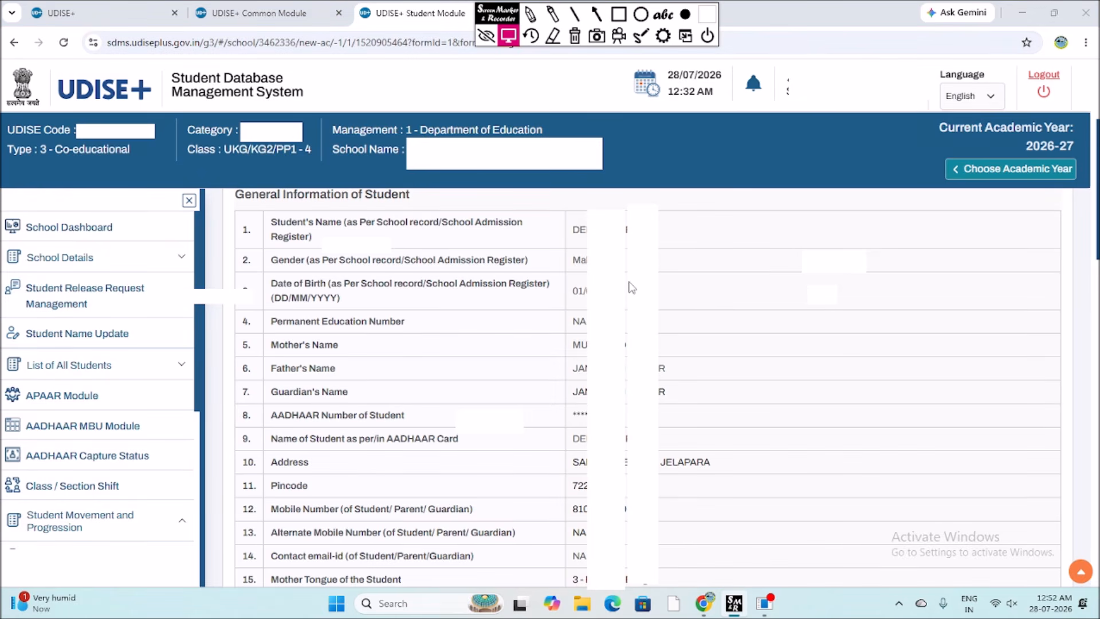
- Review the student's general information in the Profile Preview and return to the student dashboard
scroll(632, 287, down, 5)
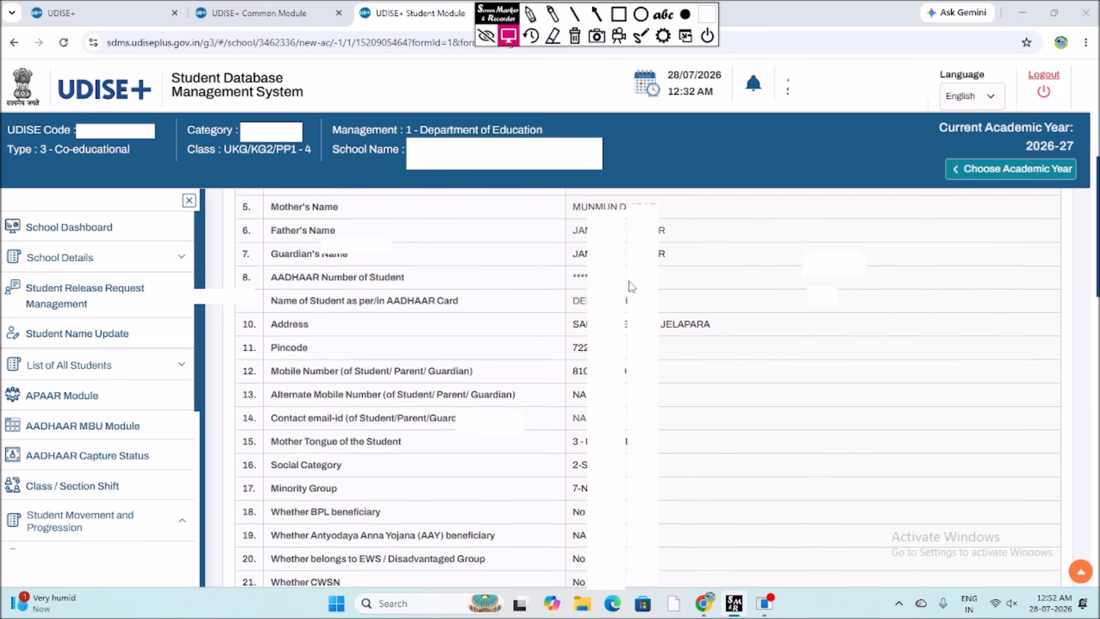
scroll(631, 287, down, 3)
scroll(631, 287, up, 8)
scroll(632, 286, up, 2)
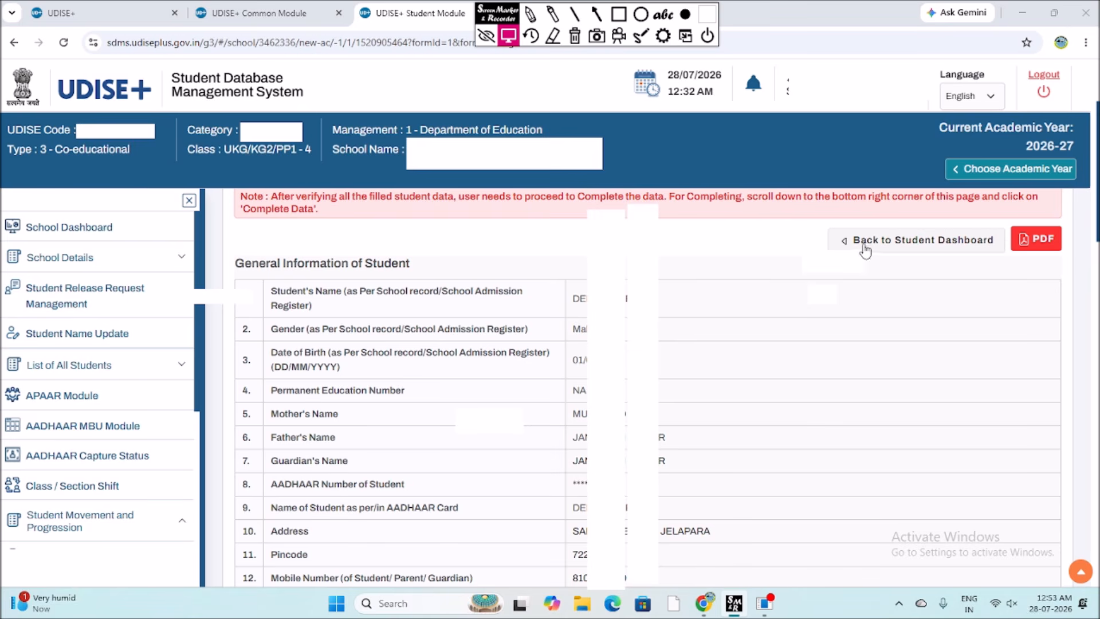
click(923, 248)
click(553, 35)
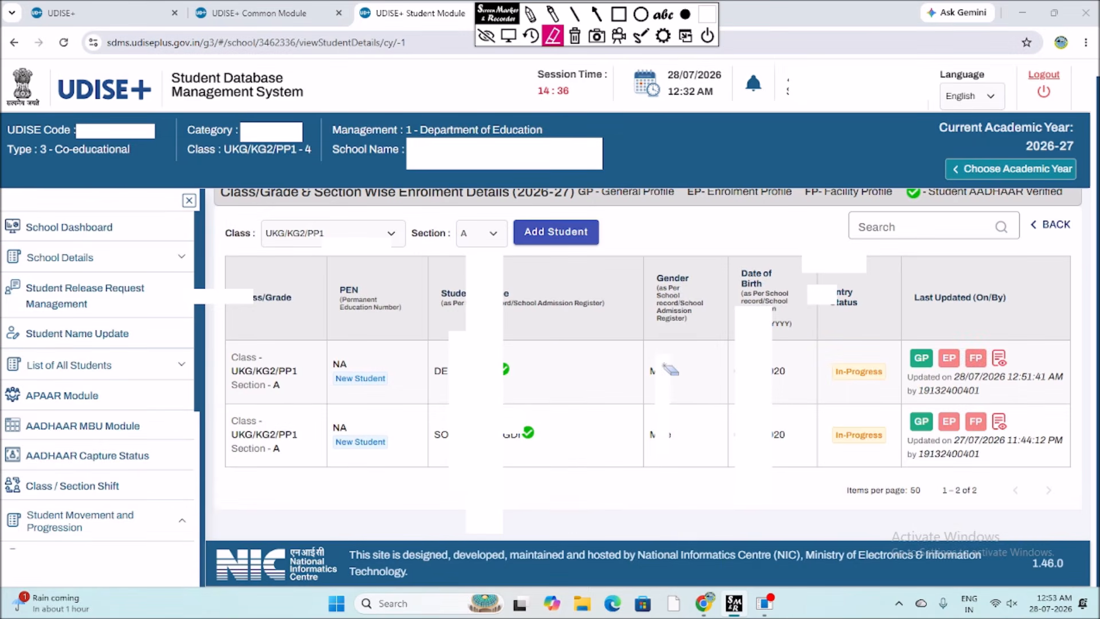
click(508, 36)
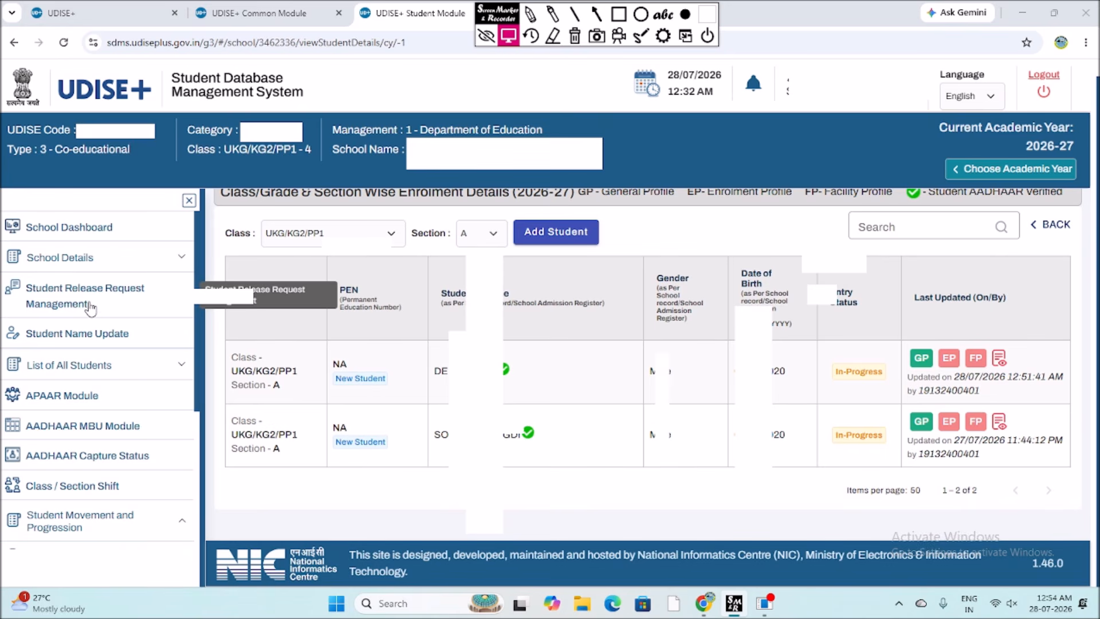
- Open the Import Module under Student Movement and Progression to view its import options
scroll(80, 458, down, 1)
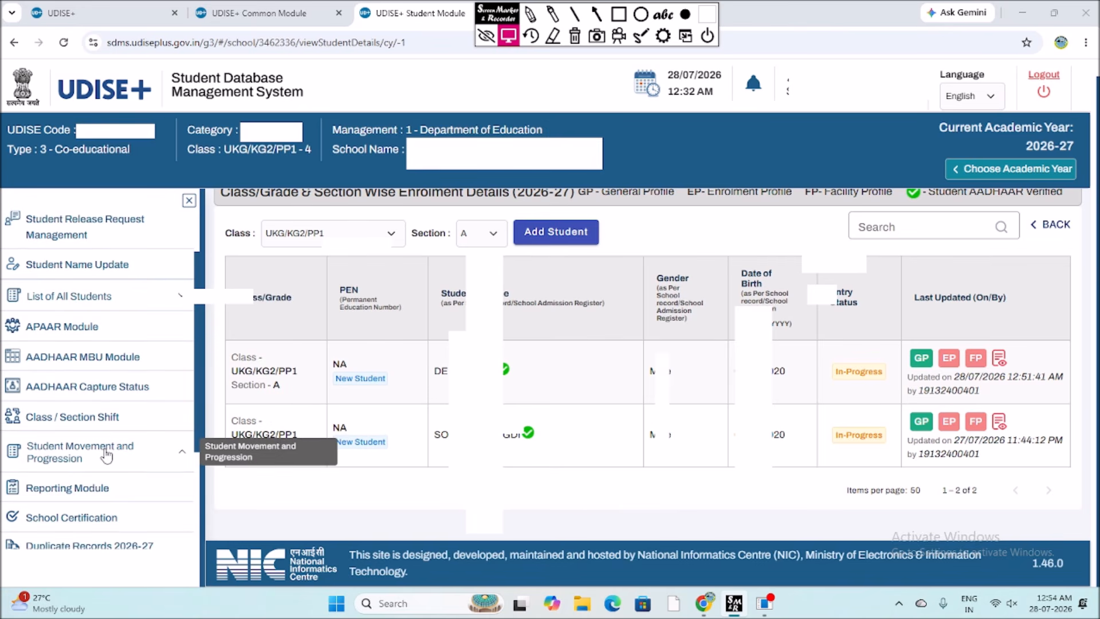
click(106, 455)
click(108, 453)
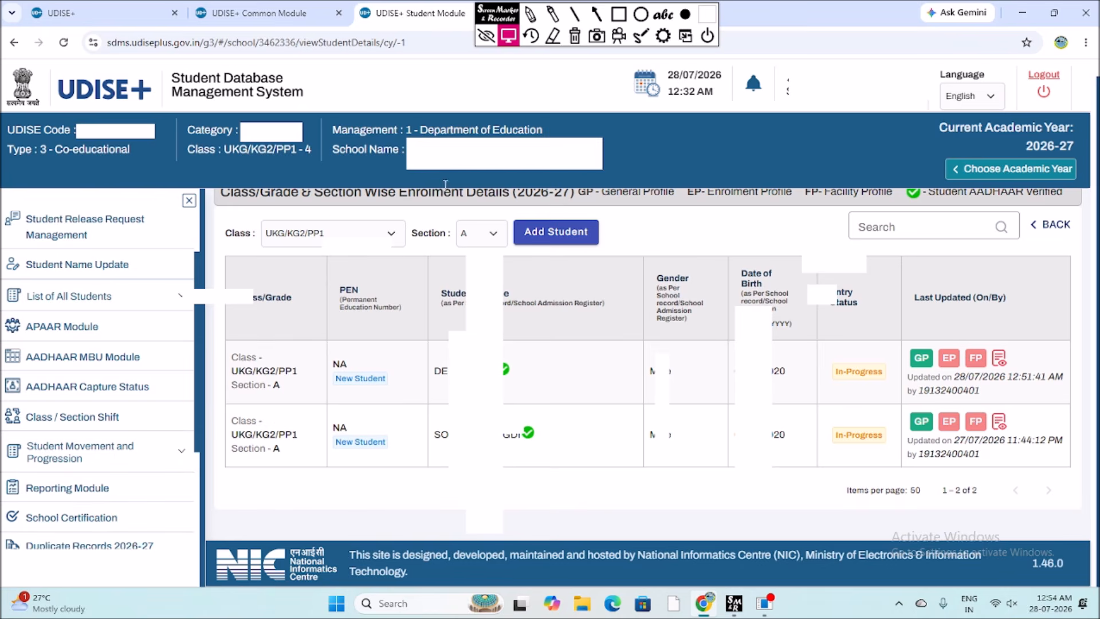
click(113, 444)
scroll(92, 458, down, 2)
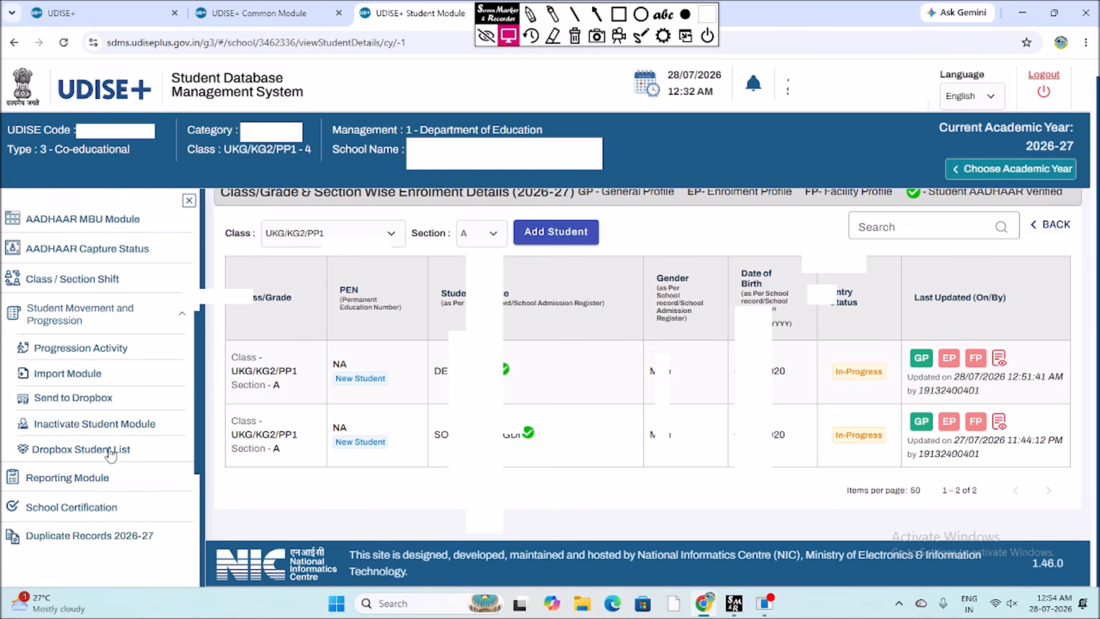
click(84, 380)
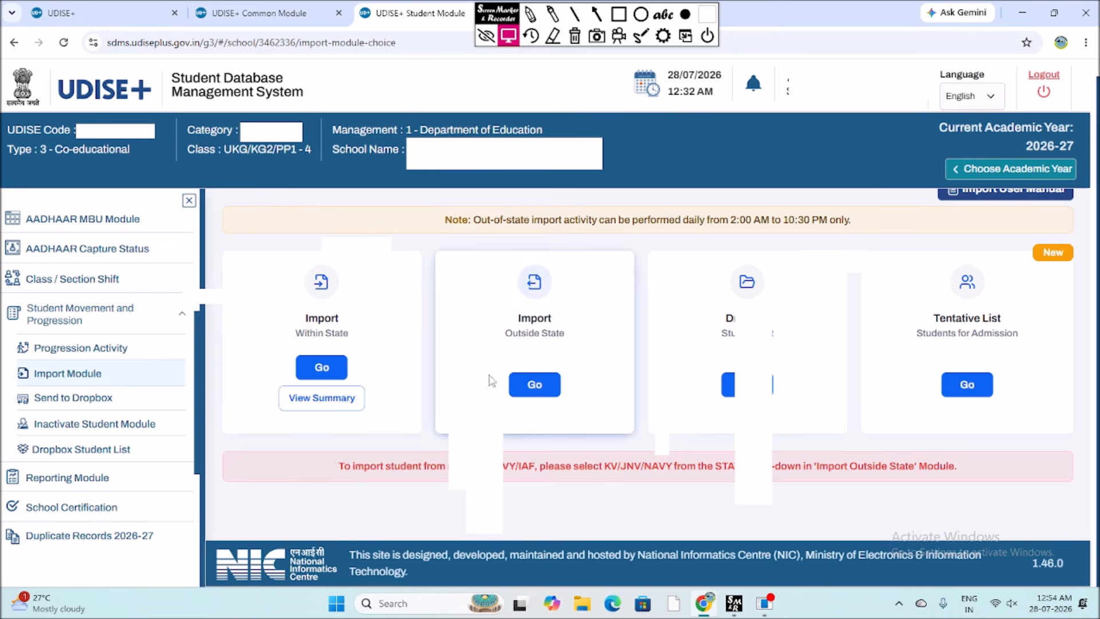
click(551, 37)
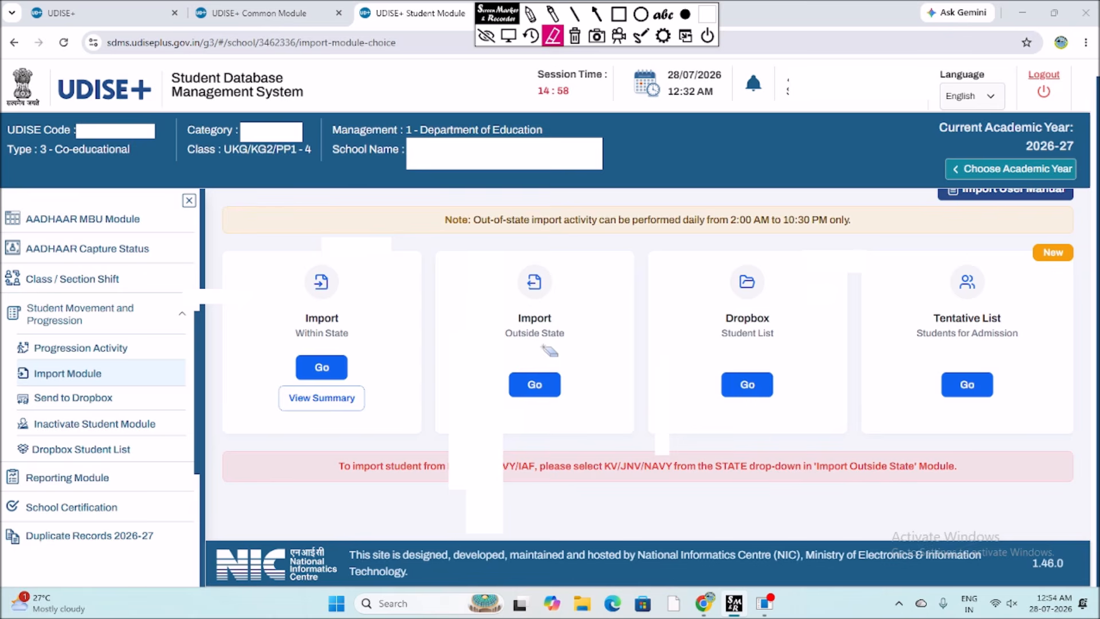
click(505, 36)
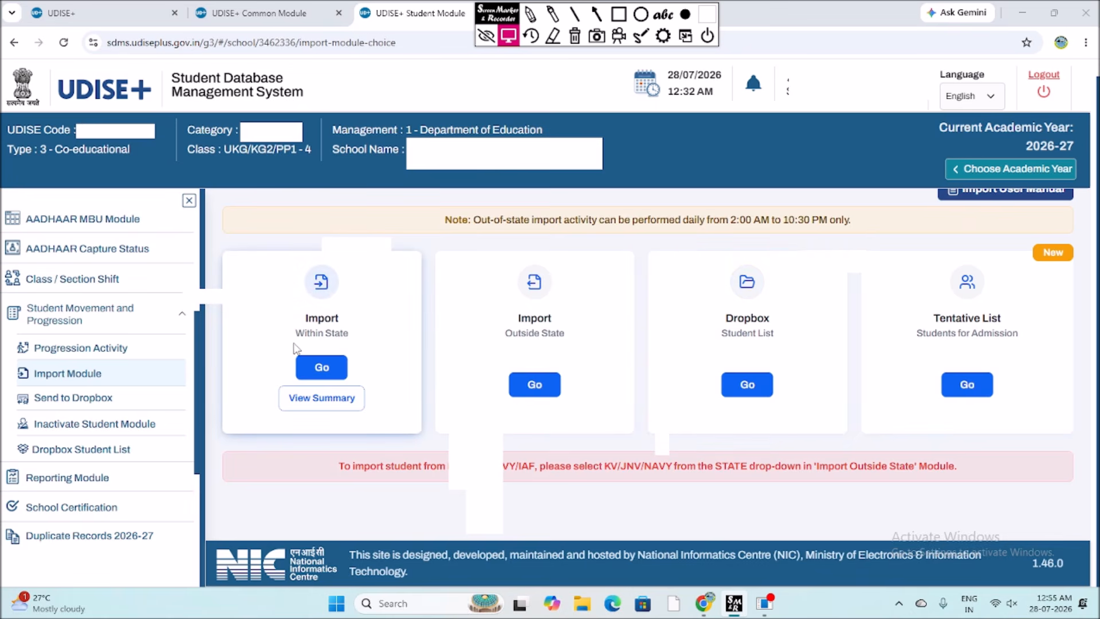
- Open the within-state import and search for a student with the student's PEN and date of birth
click(329, 369)
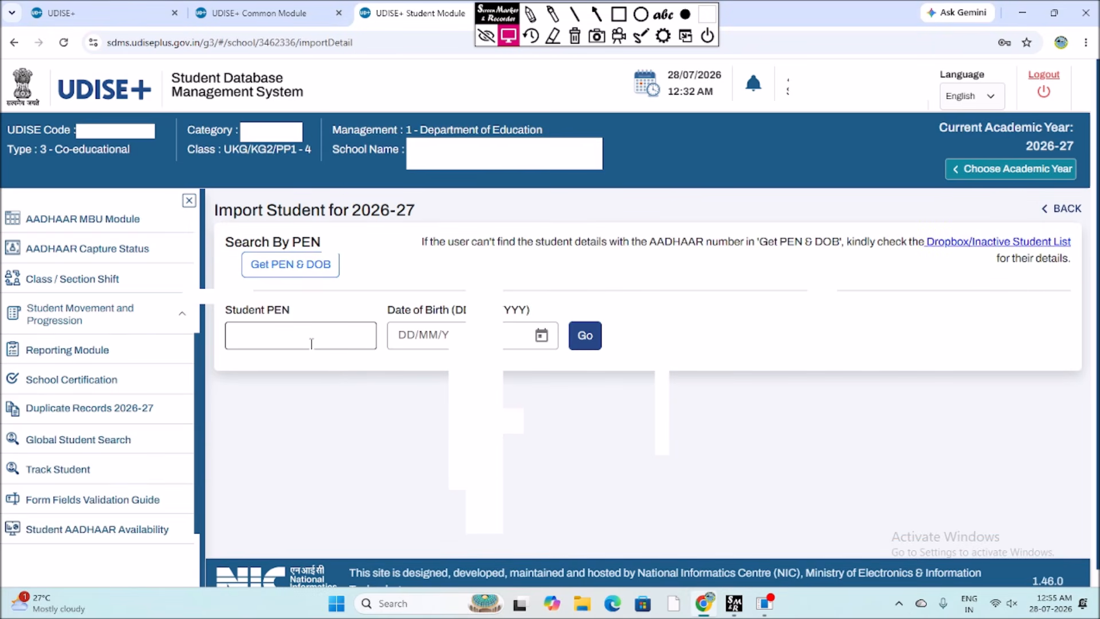
click(430, 334)
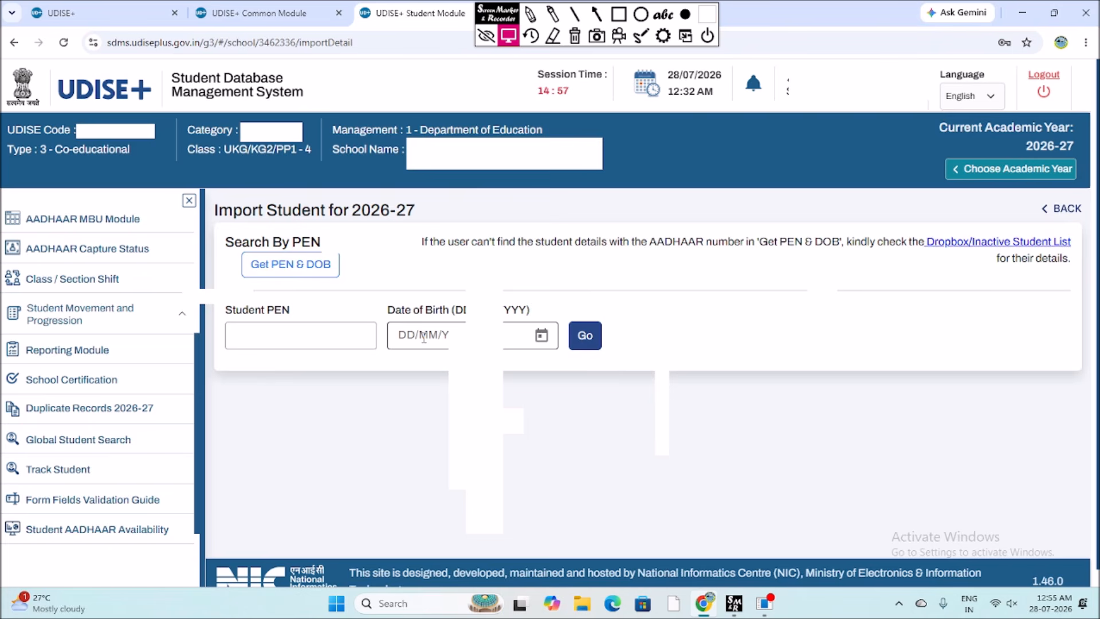
click(295, 329)
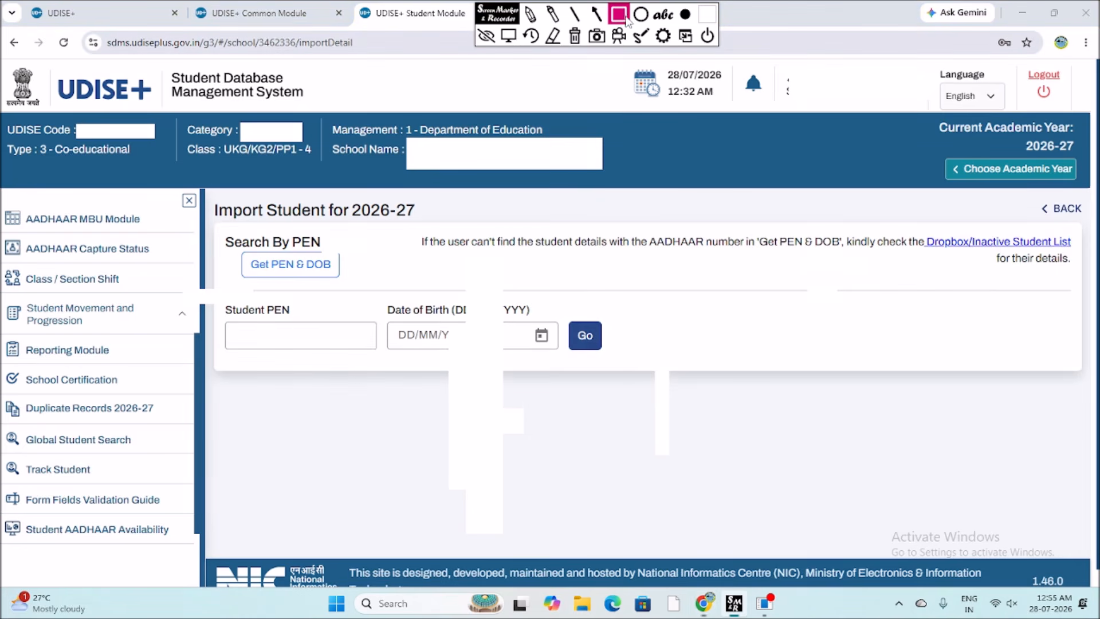
click(508, 36)
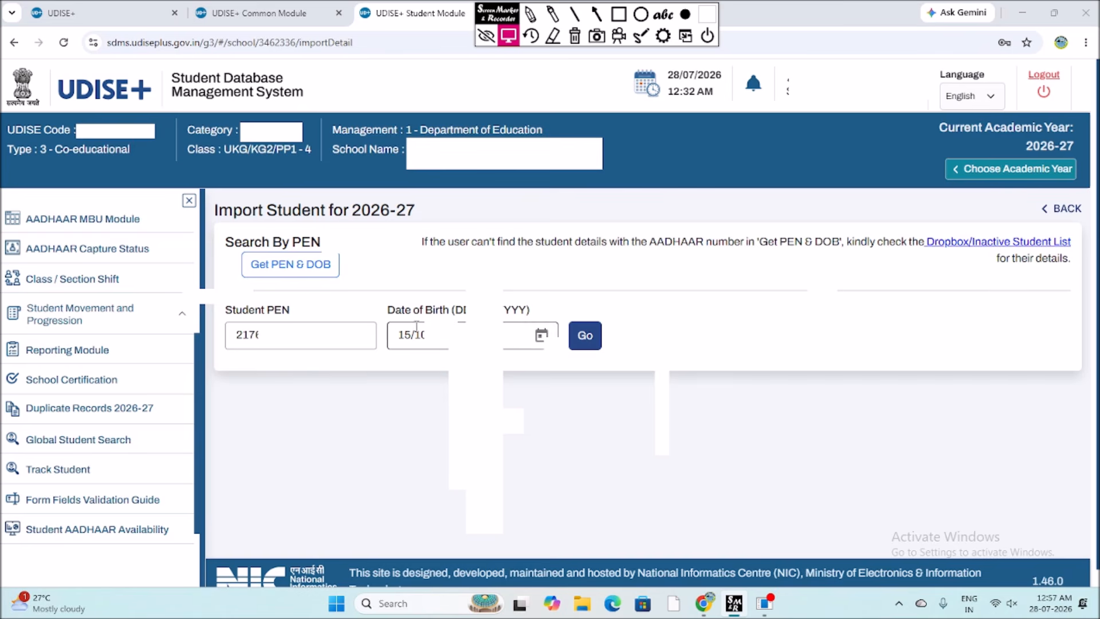
click(584, 336)
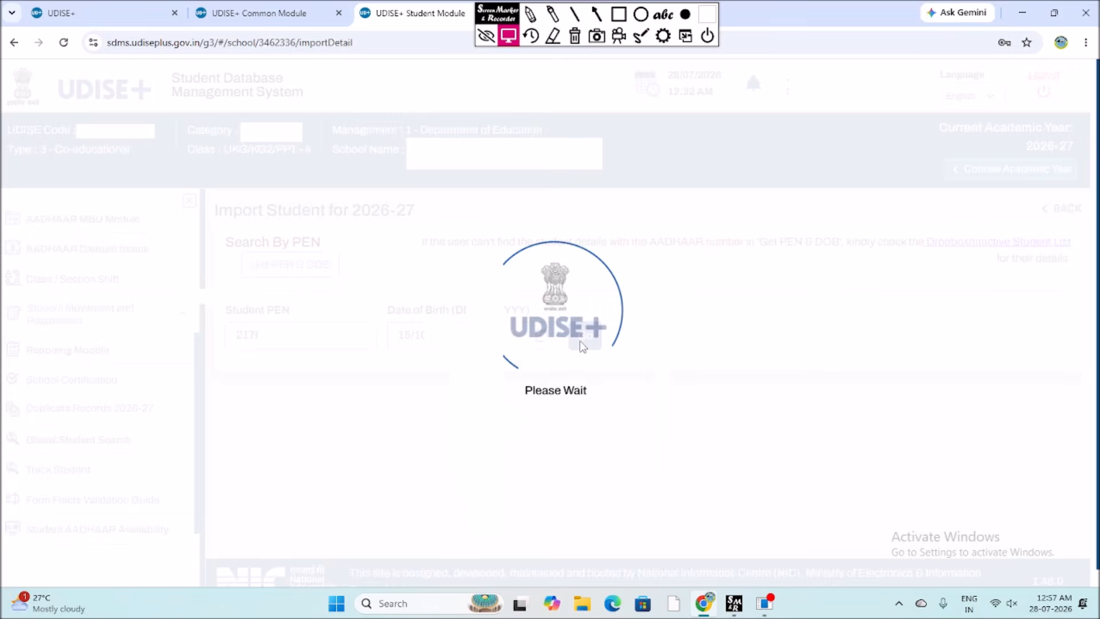
- Examine the found student's status, basic details, and current and previous schooling details
scroll(706, 342, up, 4)
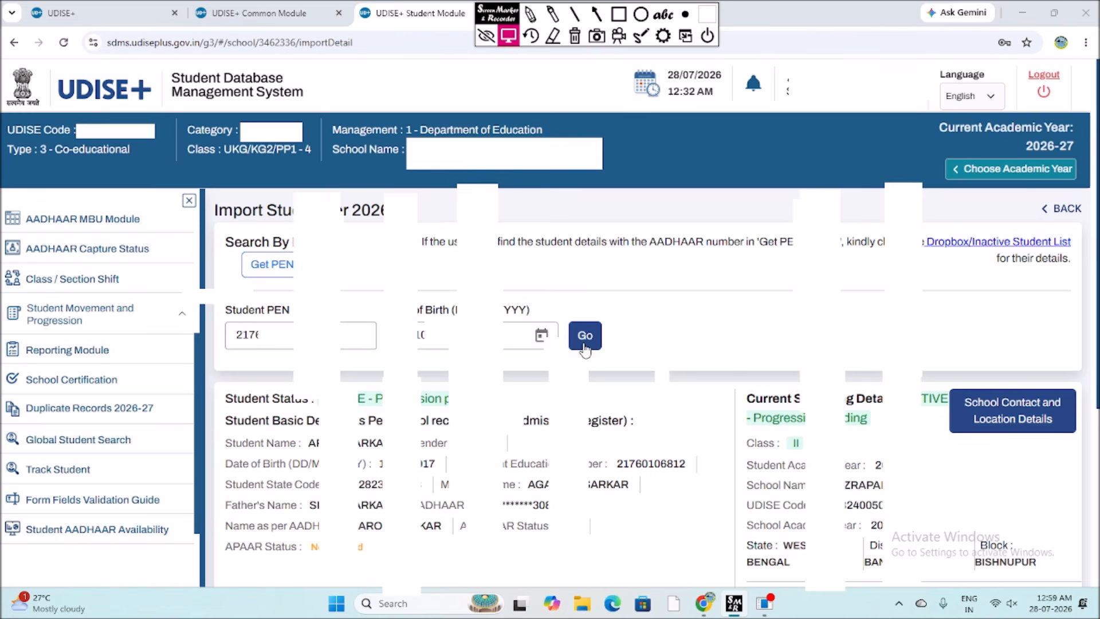
scroll(461, 440, down, 1)
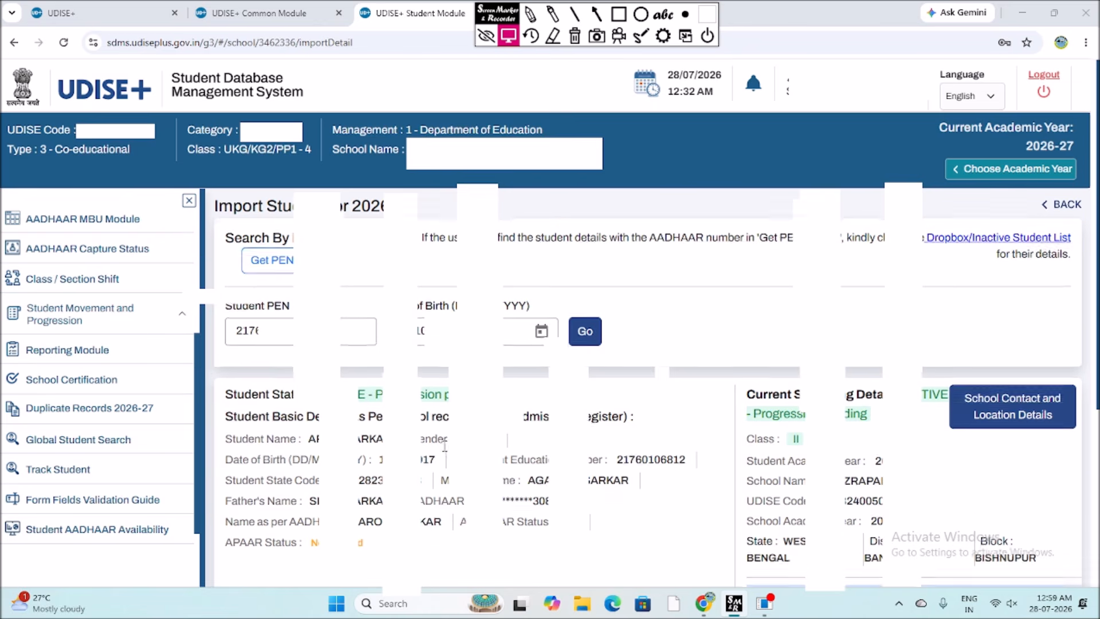
scroll(458, 401, down, 2)
scroll(491, 385, up, 2)
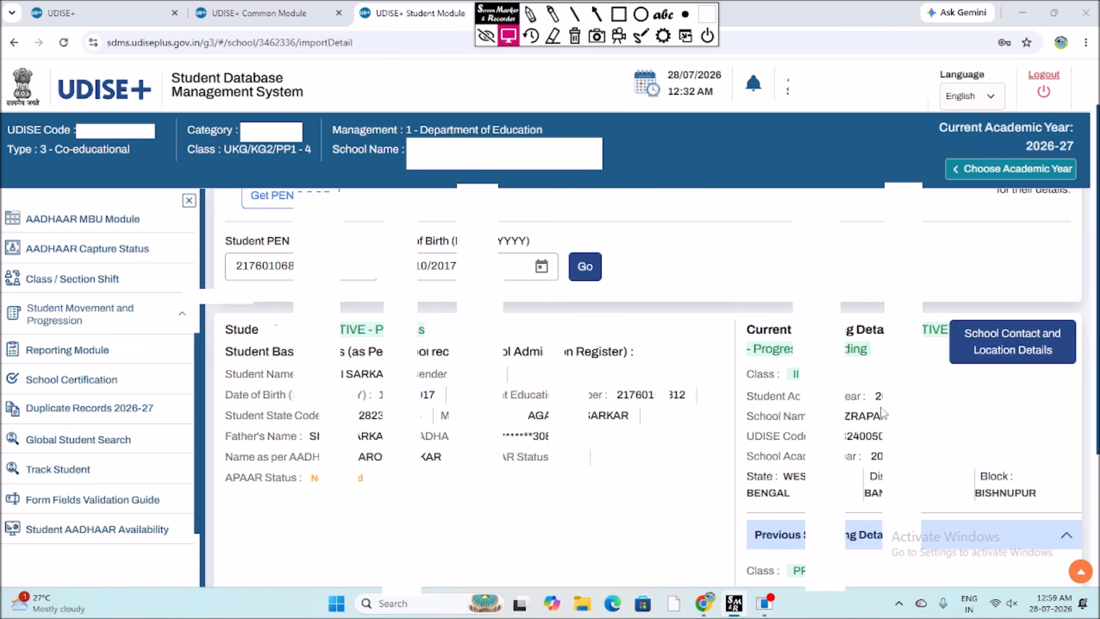
scroll(904, 444, down, 1)
scroll(901, 437, down, 3)
scroll(894, 423, up, 2)
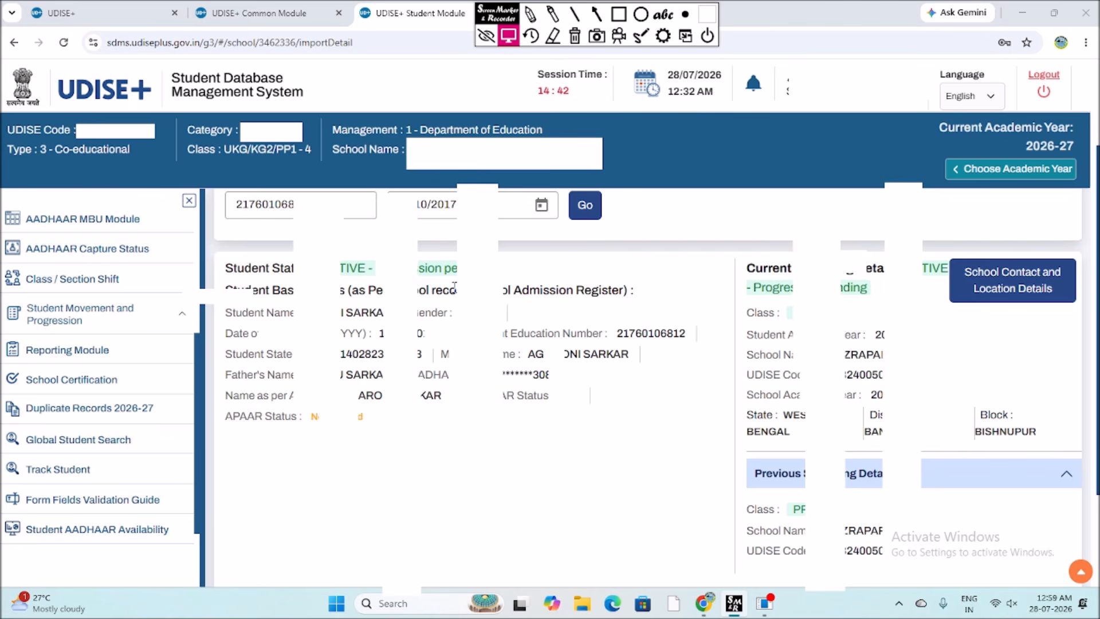
click(508, 36)
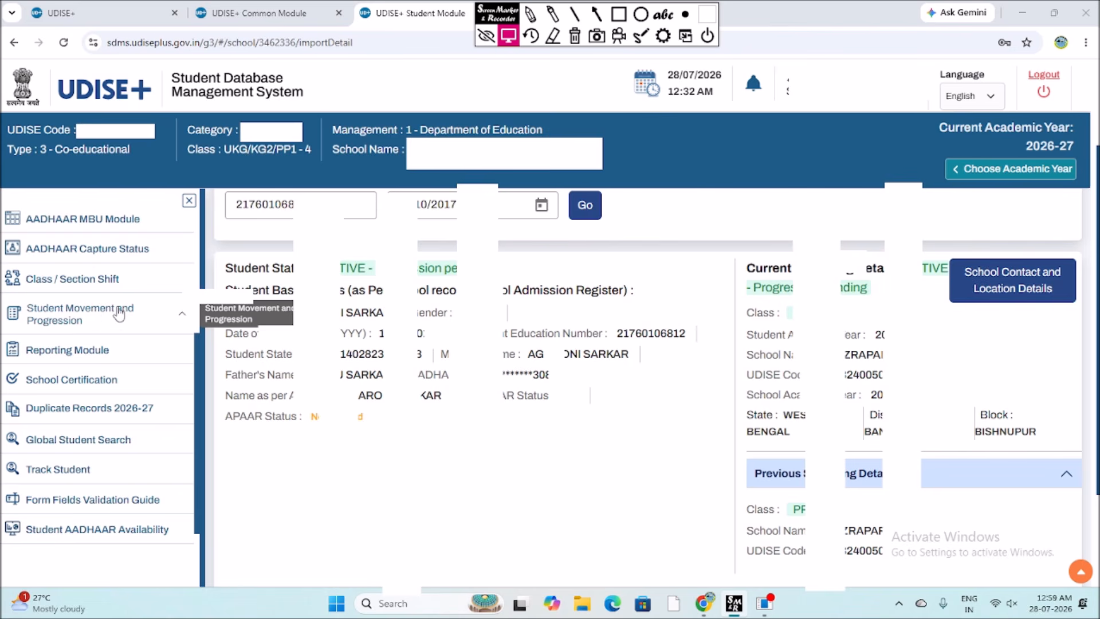
- Open the Dropbox Student List from the Import Module and search it with the other school's UDISE code
click(86, 323)
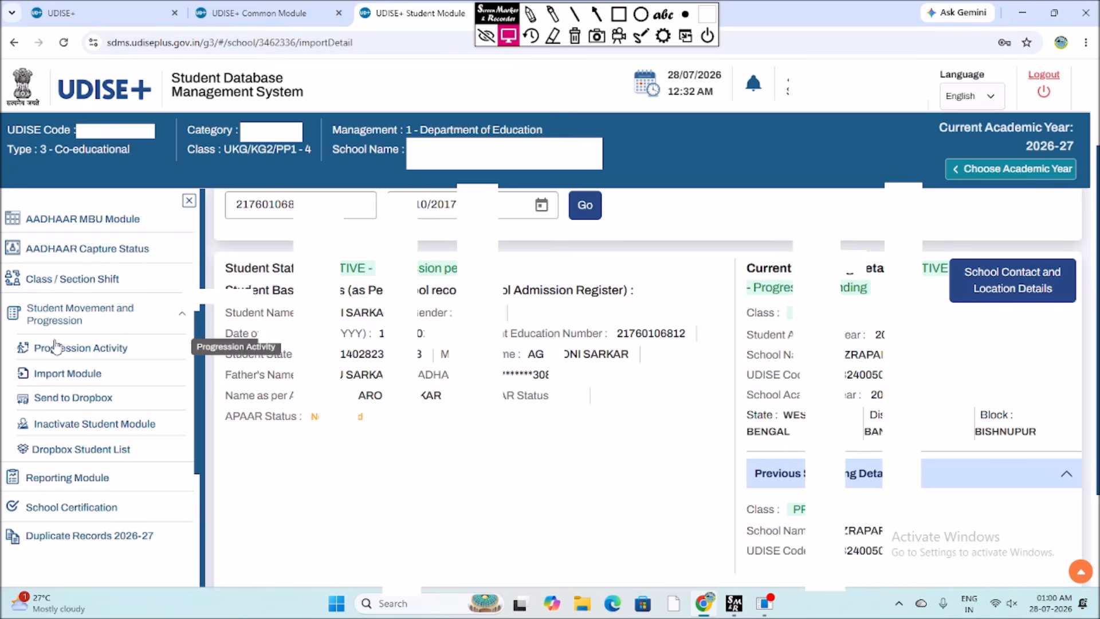
click(61, 376)
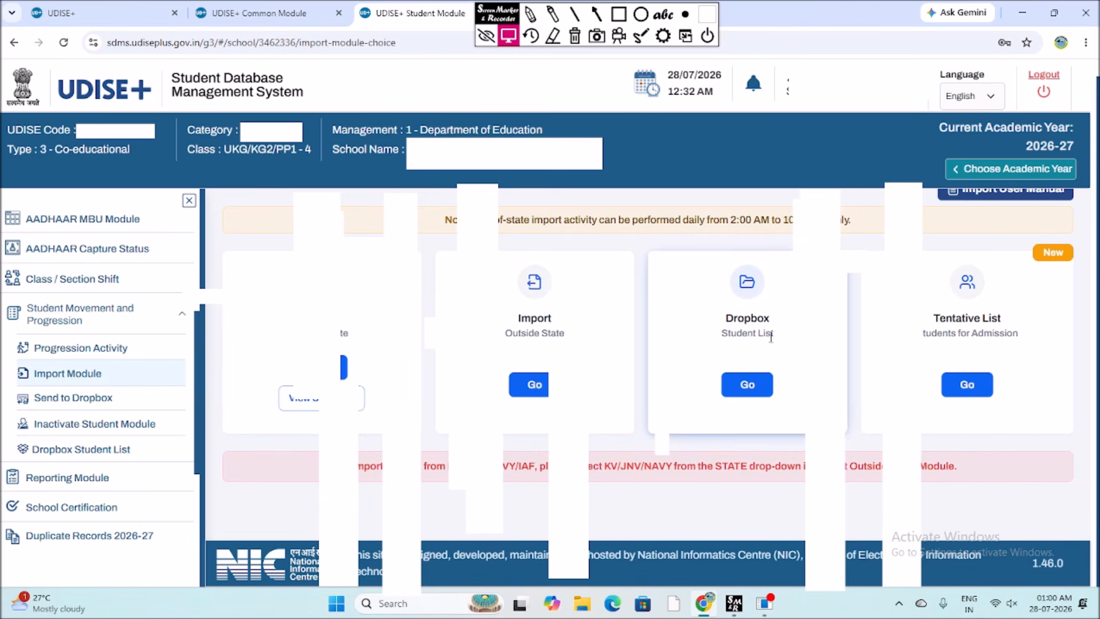
click(740, 382)
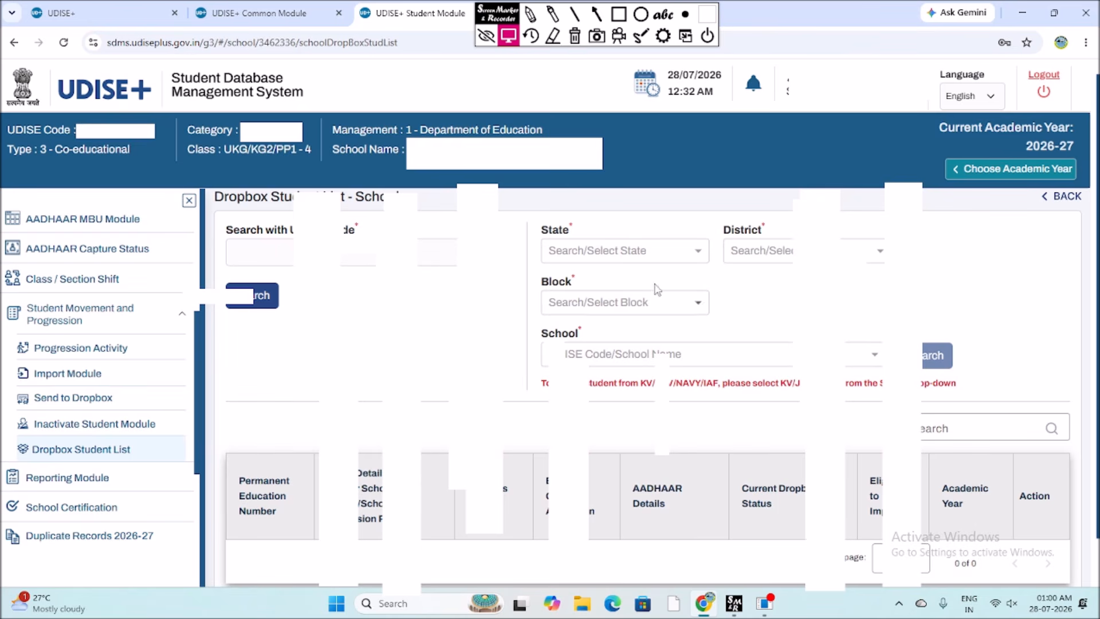
click(274, 250)
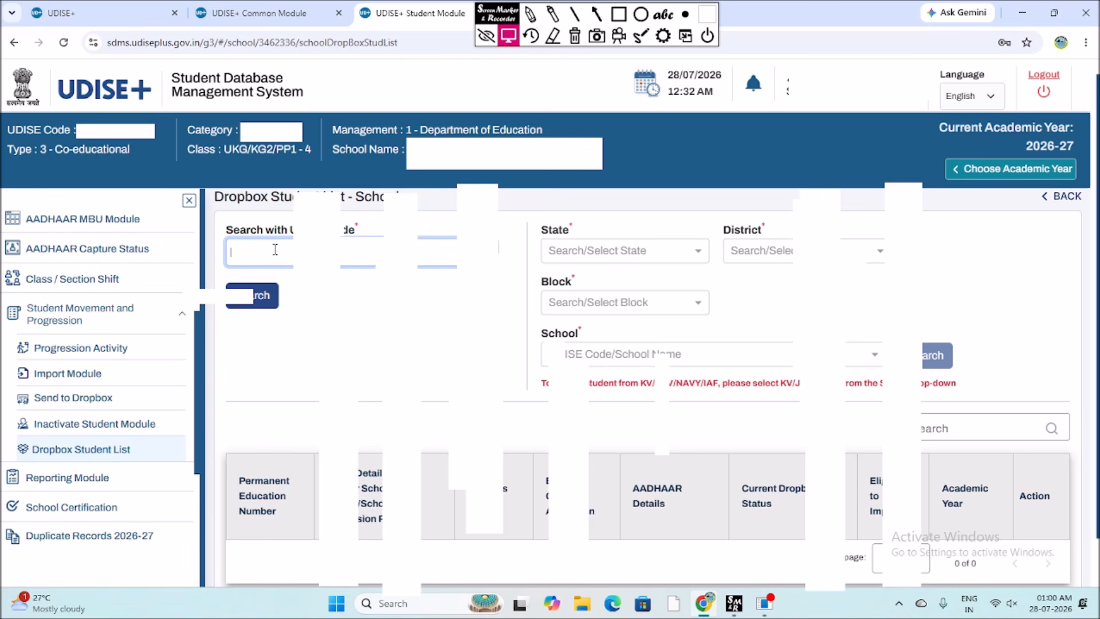
text(19132)
key(Return)
- Examine the school's dropbox students, checking their eligible class, AADHAAR details, dropbox status, import eligibility and academic year
scroll(371, 267, down, 4)
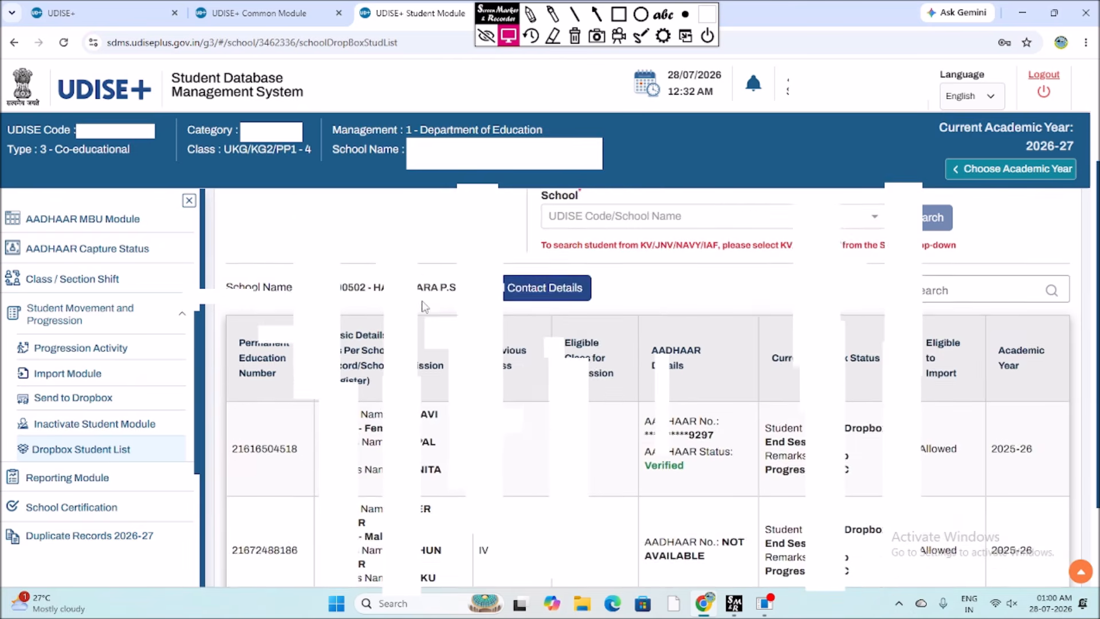
scroll(371, 267, down, 1)
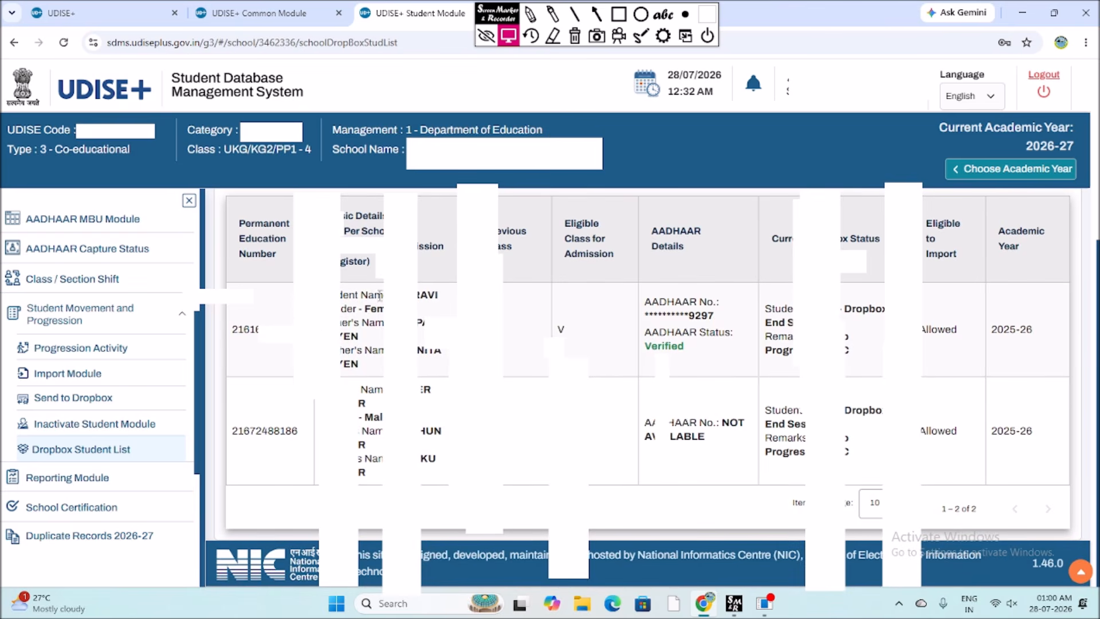
scroll(389, 294, up, 1)
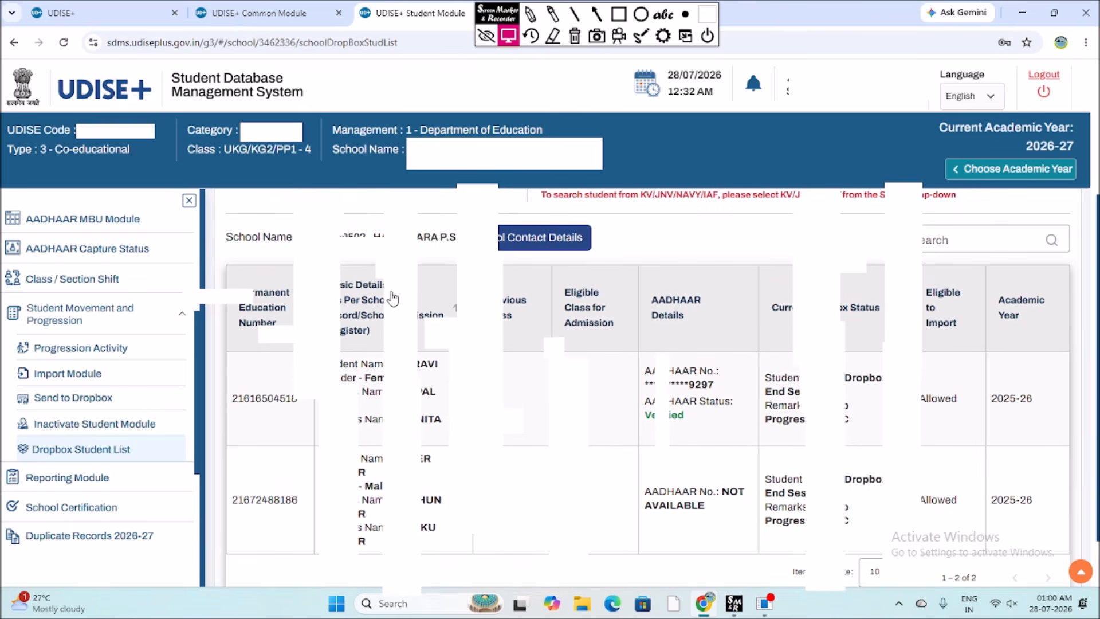
scroll(392, 297, down, 1)
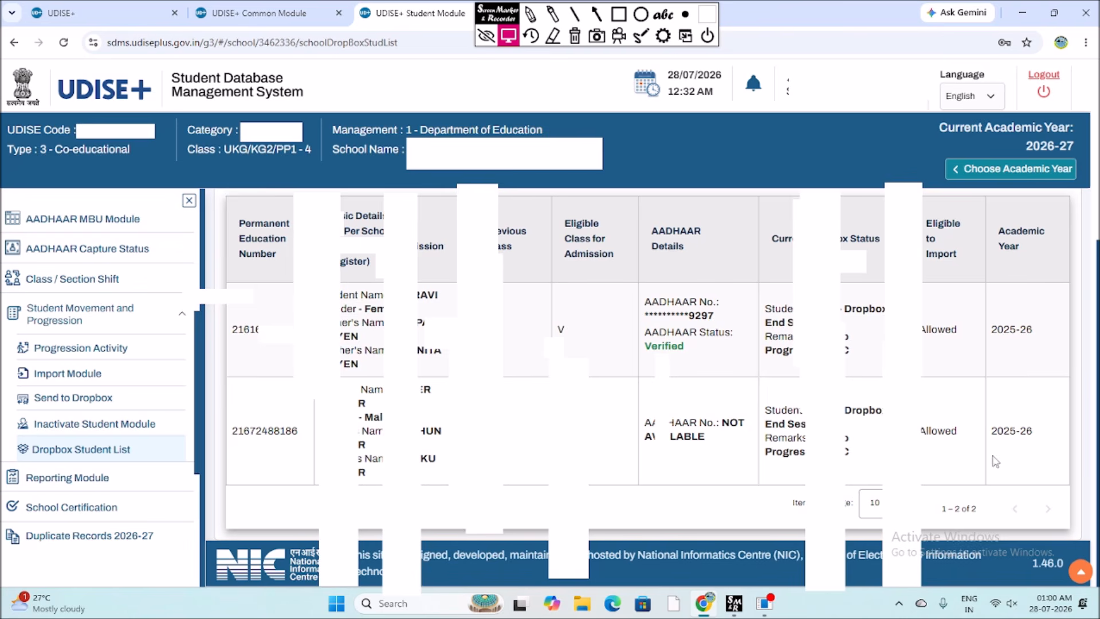
scroll(914, 375, up, 3)
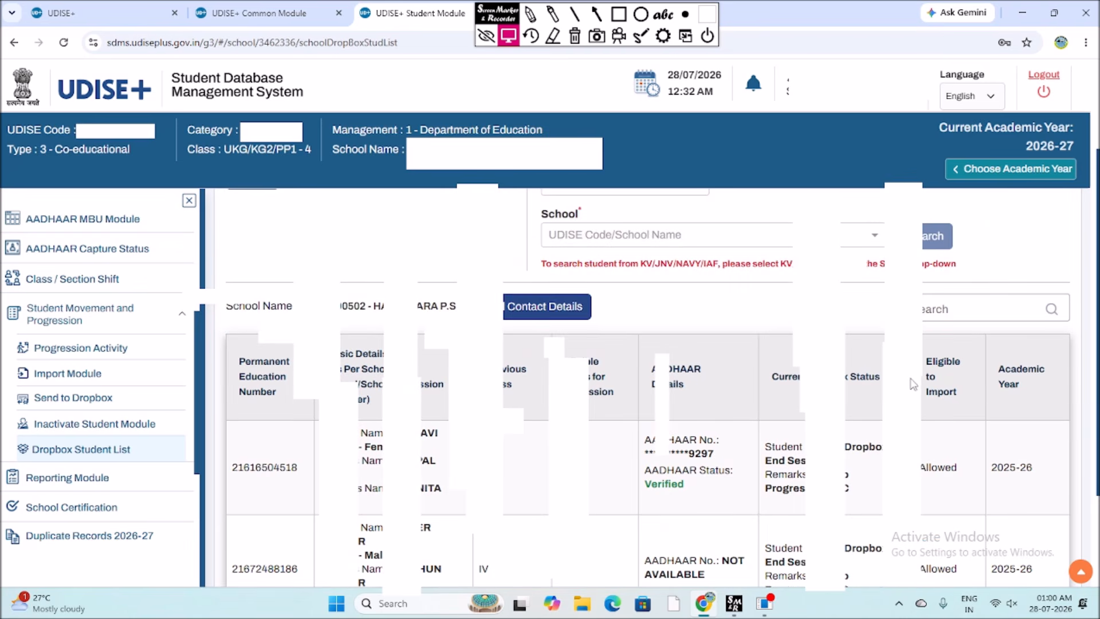
scroll(837, 380, up, 2)
scroll(739, 398, up, 1)
scroll(739, 398, down, 4)
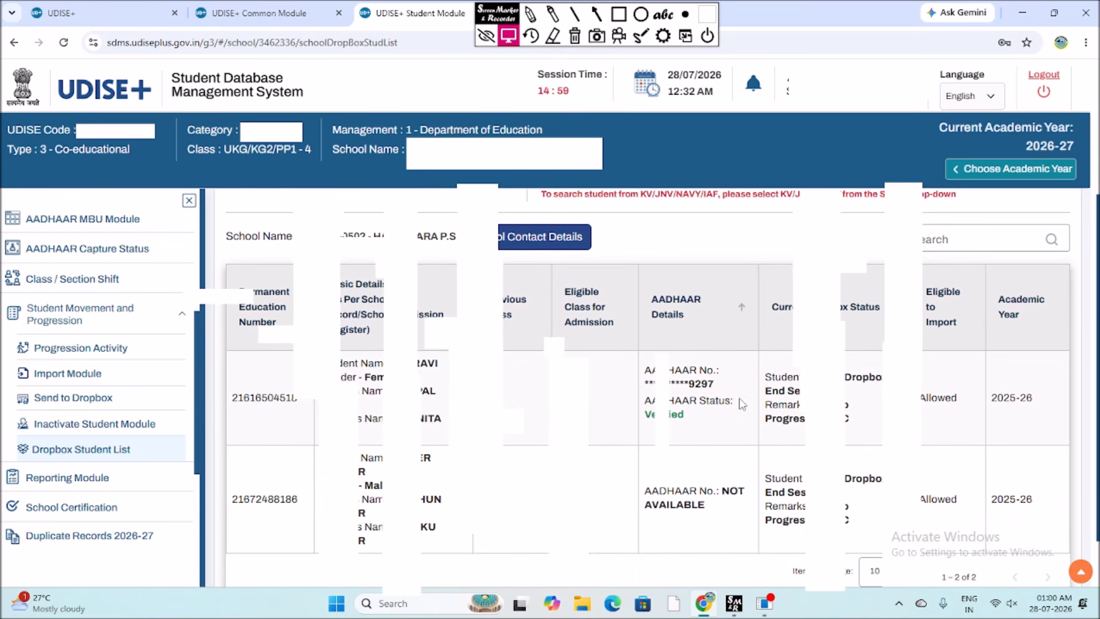
scroll(739, 397, down, 1)
drag(778, 427, 1088, 426)
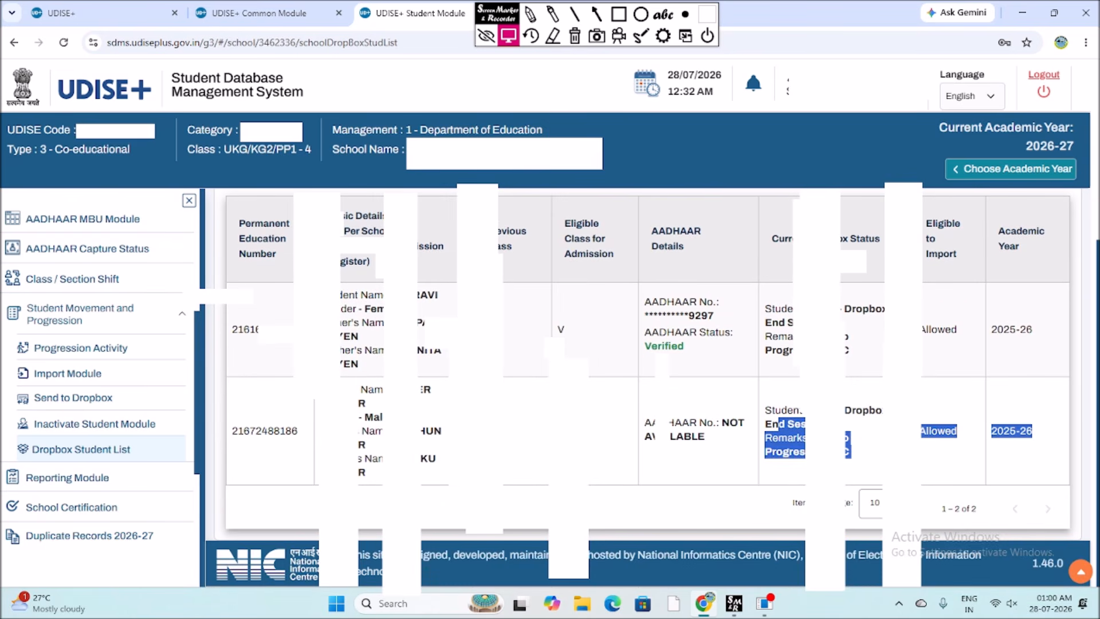
scroll(686, 333, up, 4)
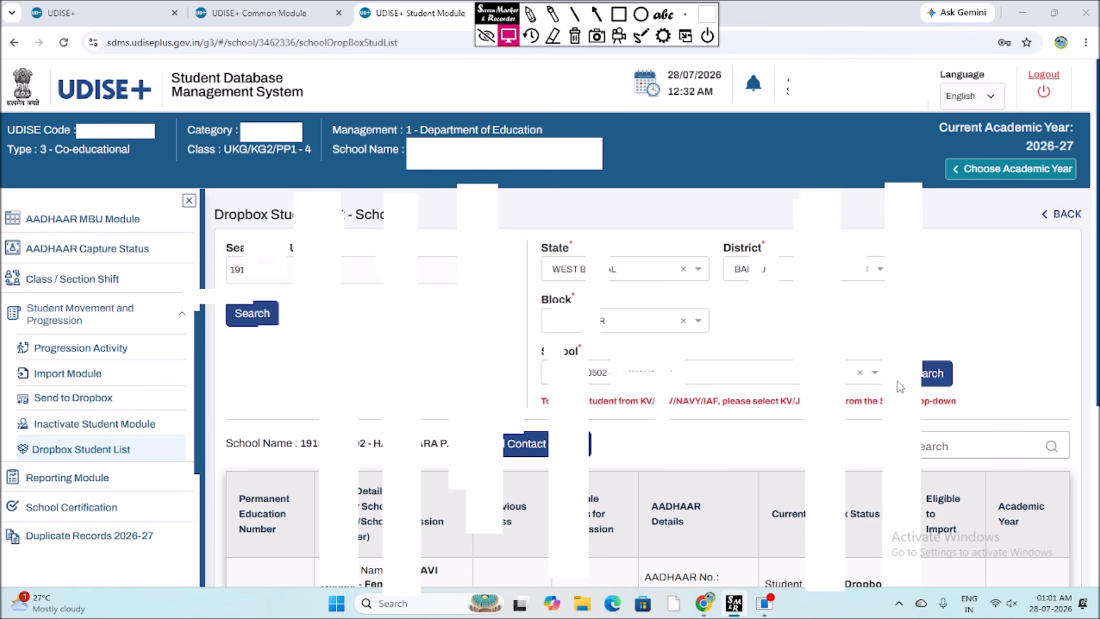
- Search the Dropbox Student List by the selected state, district, block and school, and view the listed students and their import actions
click(932, 378)
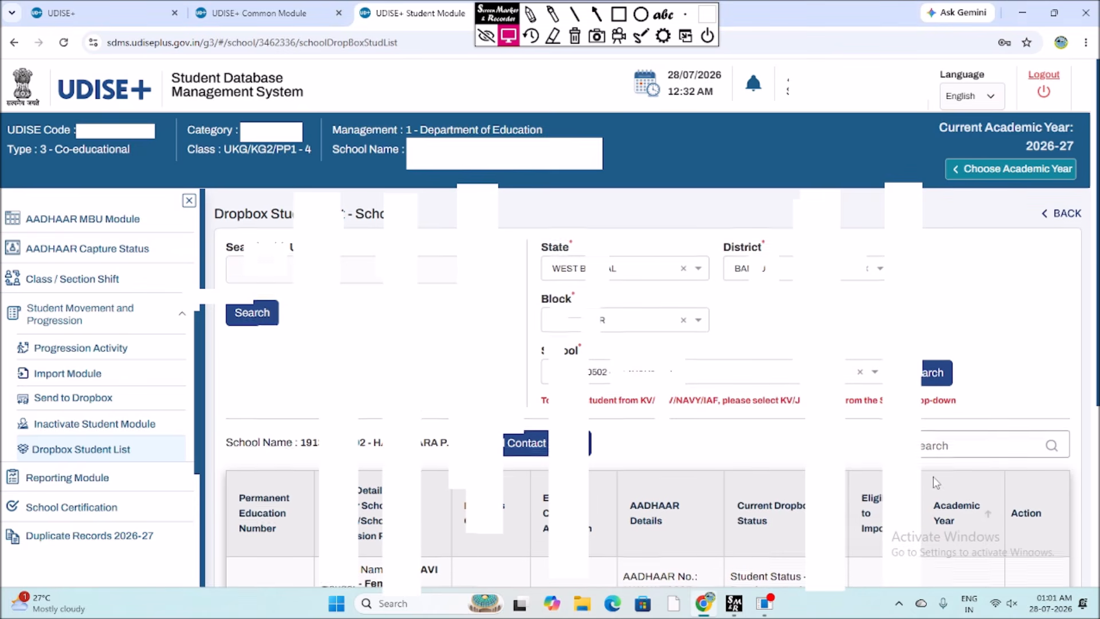
scroll(936, 483, down, 1)
scroll(936, 483, down, 2)
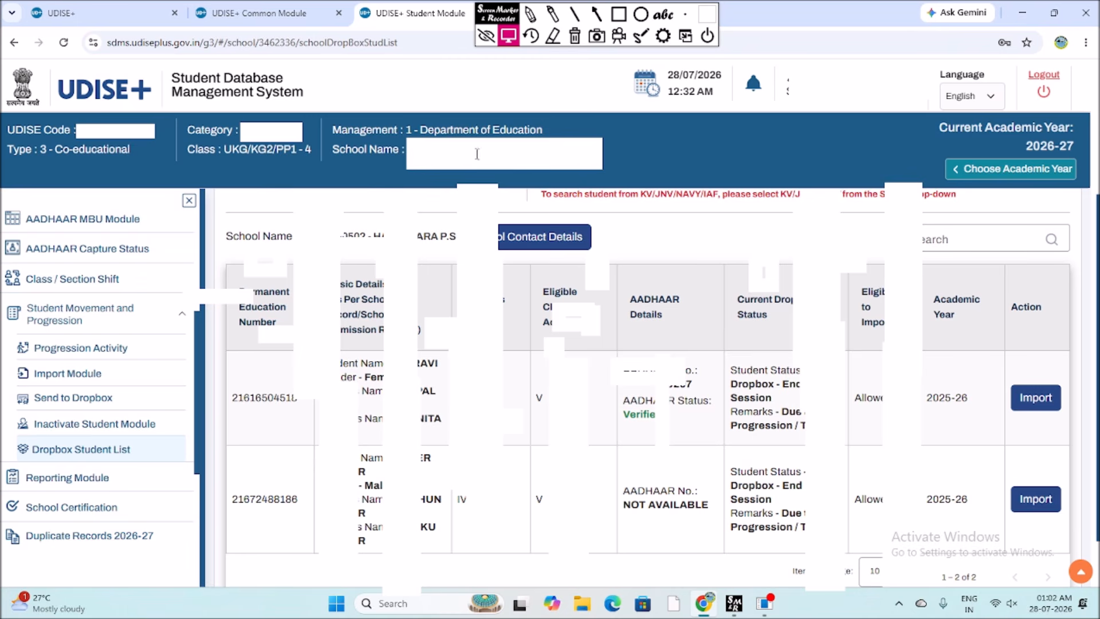
- Set the marker to its maximum thickness and mask the students' Permanent Education Numbers with a white stroke down the column
click(517, 35)
click(619, 14)
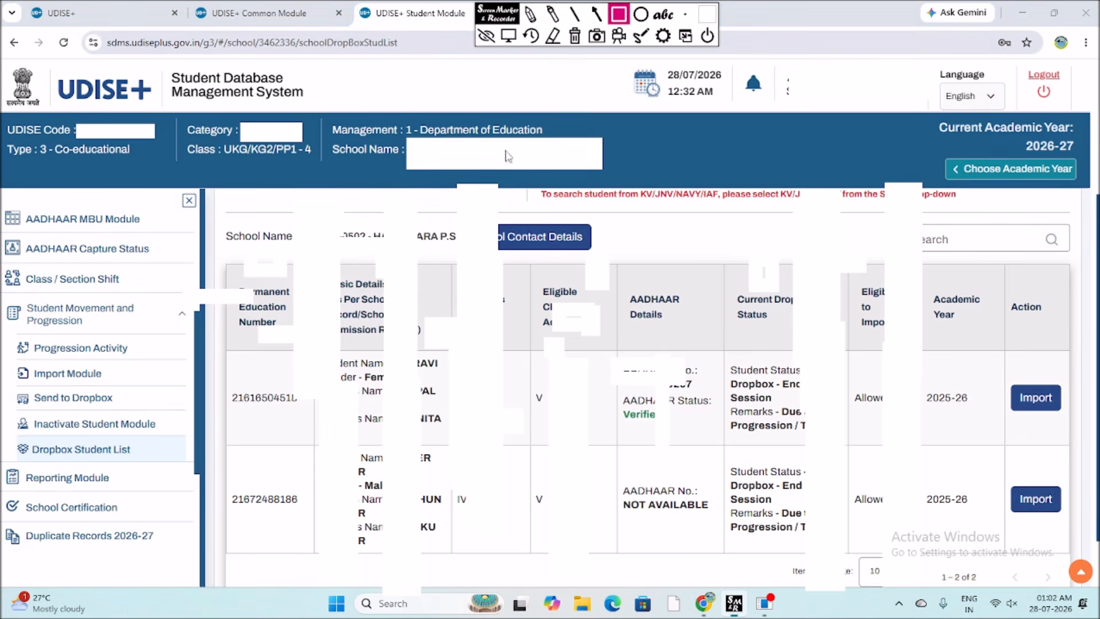
drag(272, 464, 288, 531)
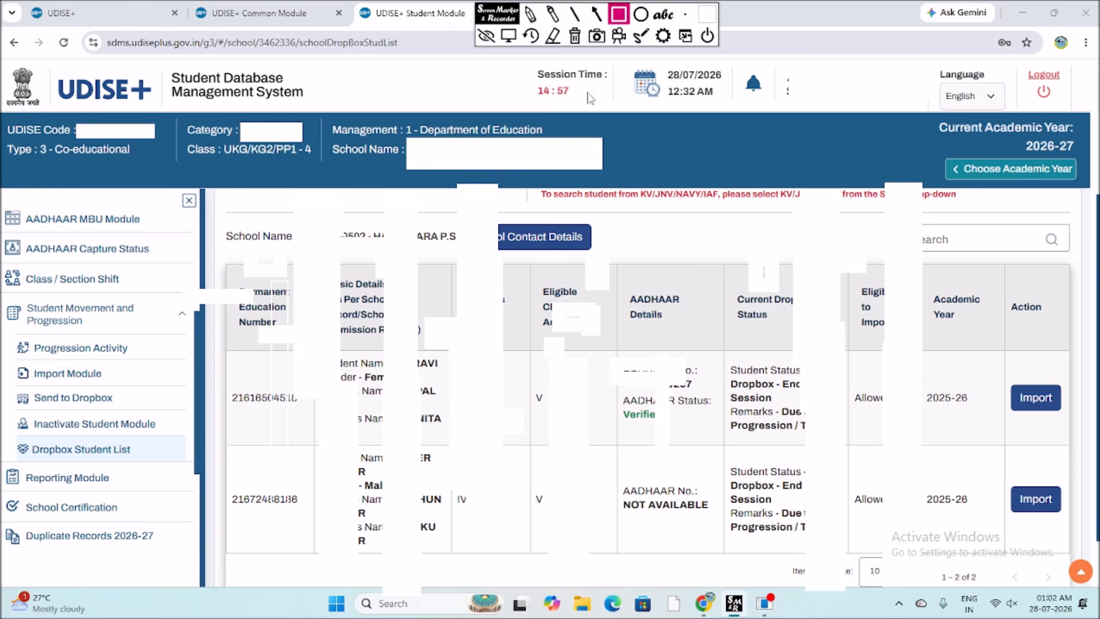
click(683, 17)
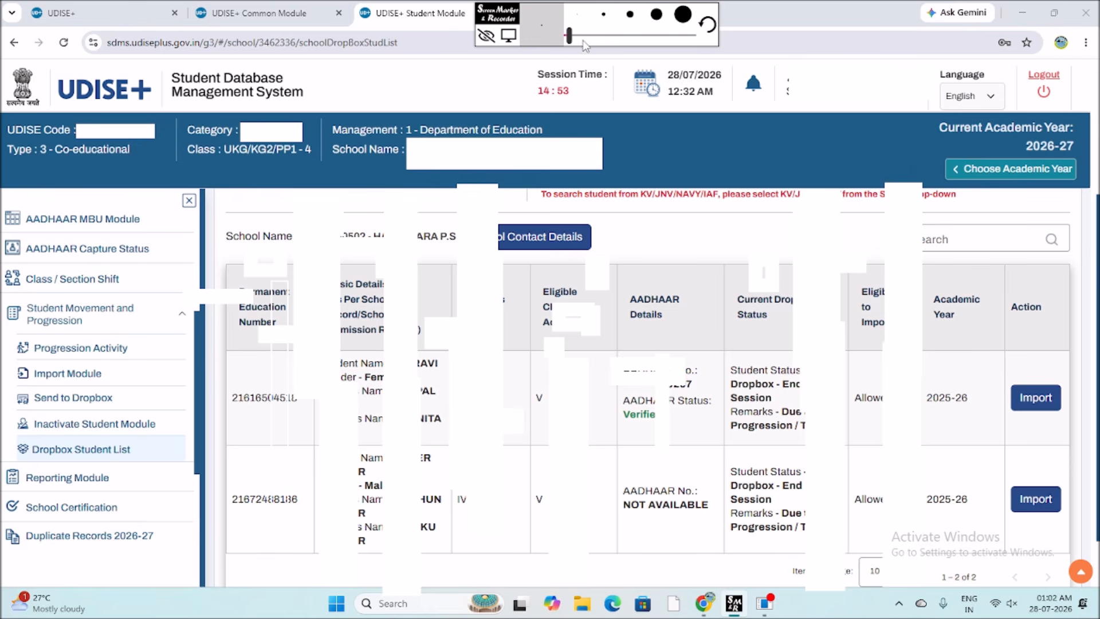
drag(571, 41, 693, 36)
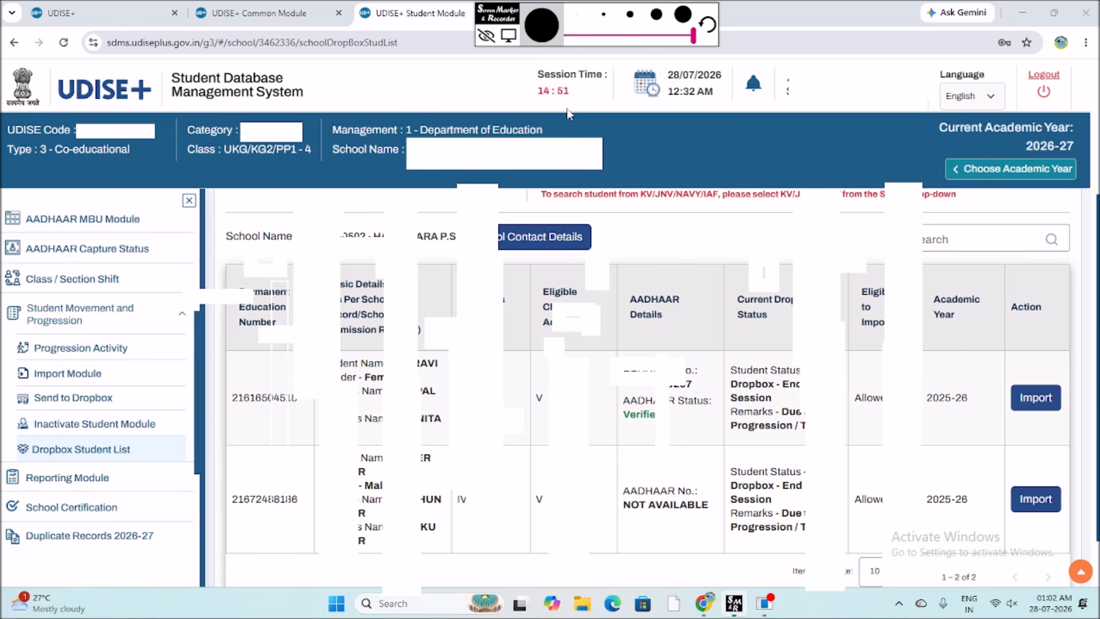
mouse_move(267, 205)
mouse_down()
mouse_move(275, 494)
mouse_move(298, 561)
mouse_up()
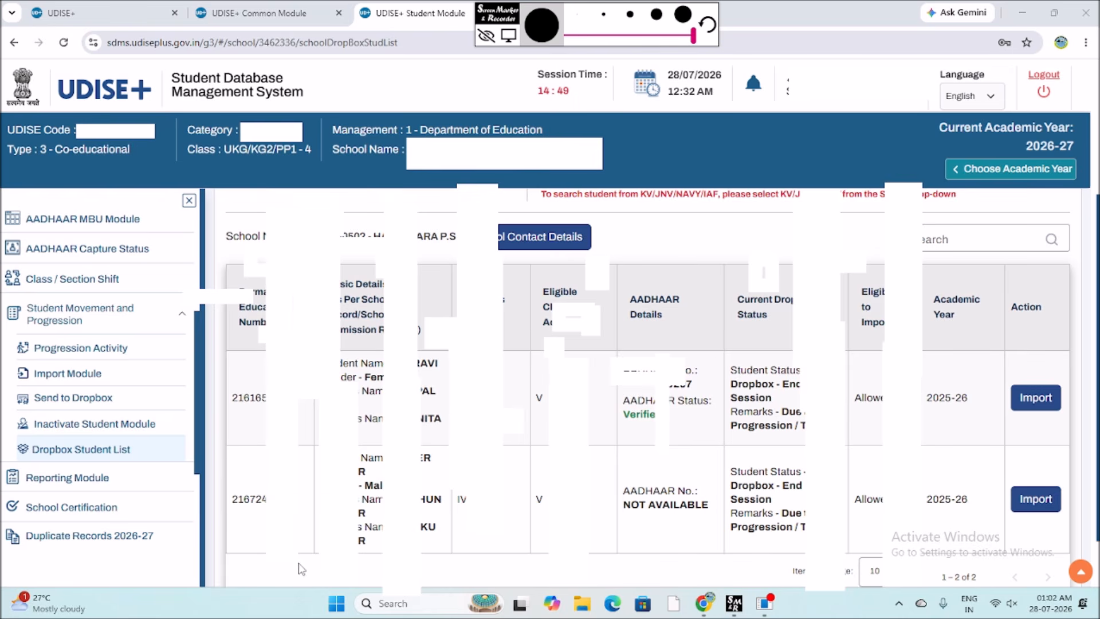
click(508, 35)
- Open the school-level Student Name Update page for active students
scroll(645, 398, down, 1)
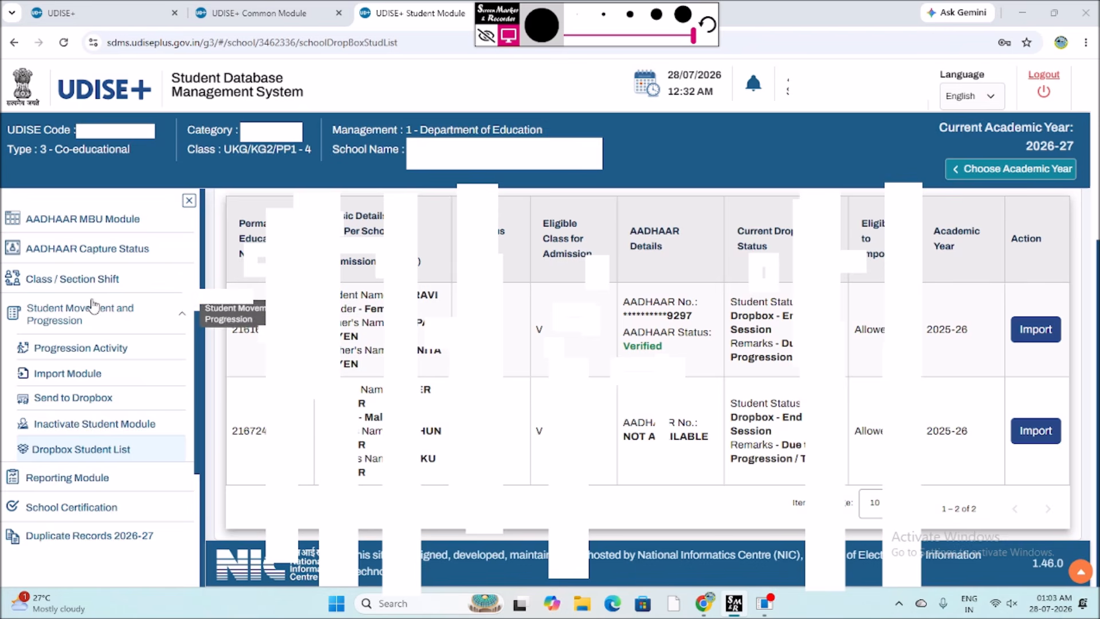
scroll(113, 331, up, 3)
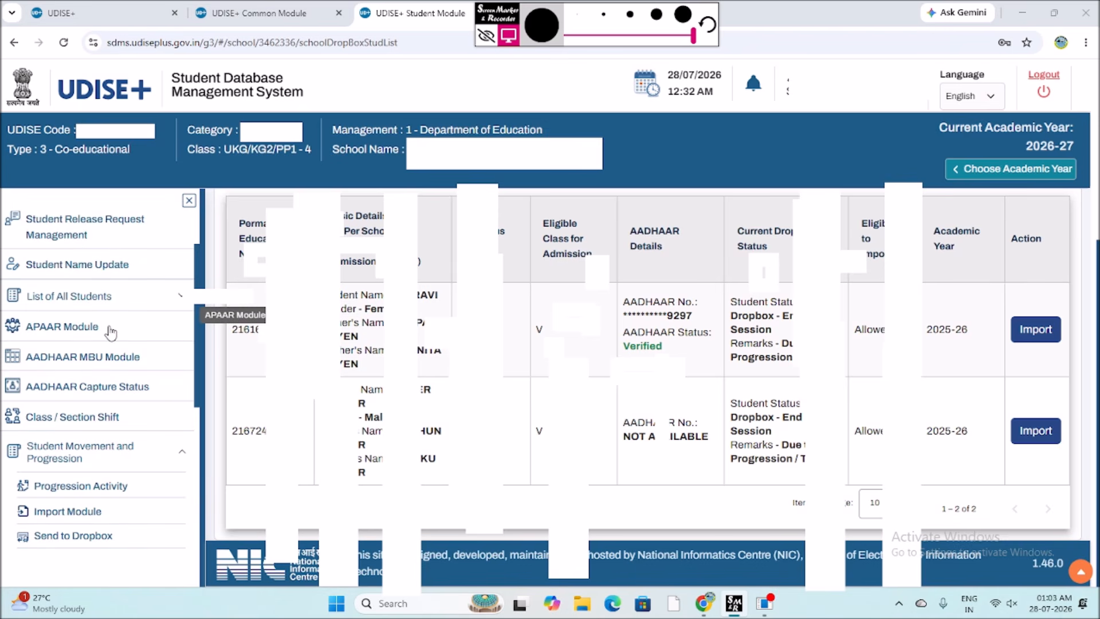
scroll(110, 332, up, 2)
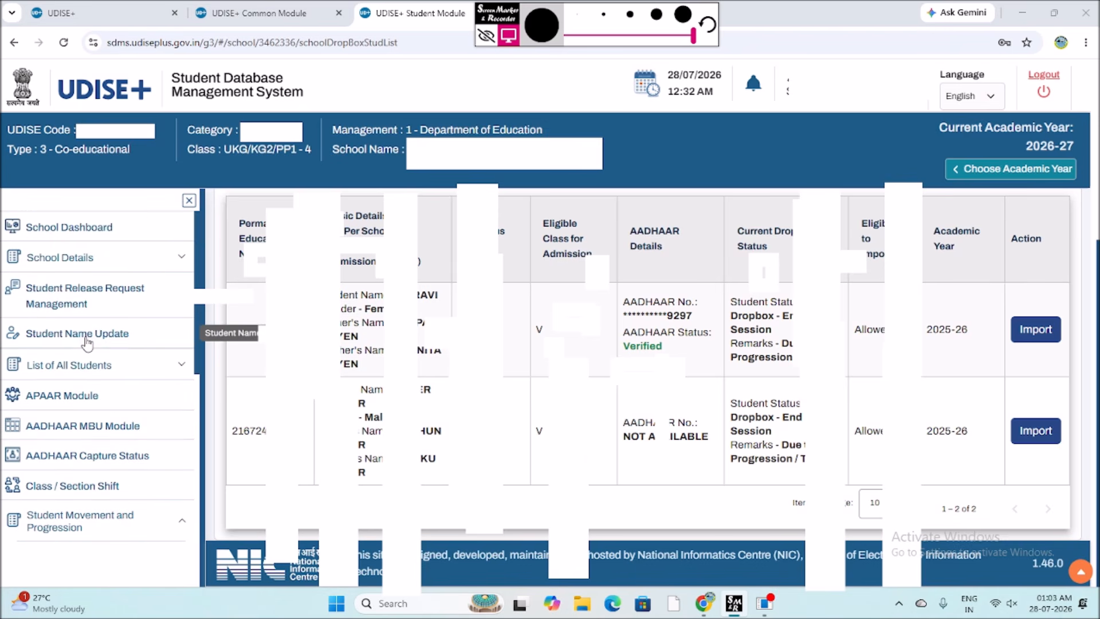
click(87, 343)
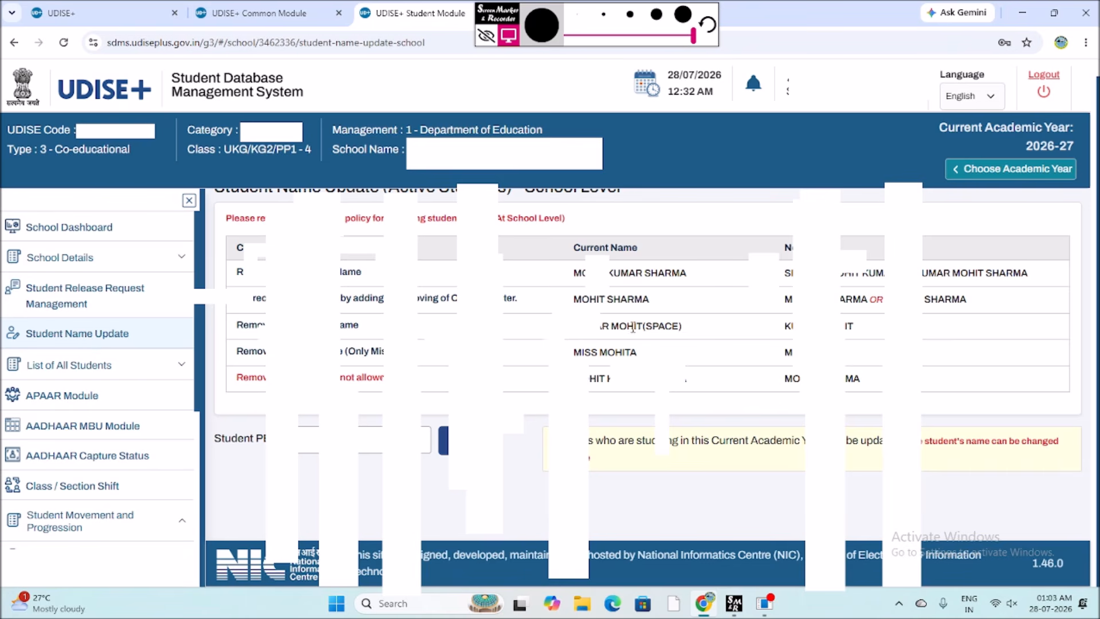
- Erase the white marker strokes covering most of the name-change policy table and the Student PEN field
click(510, 39)
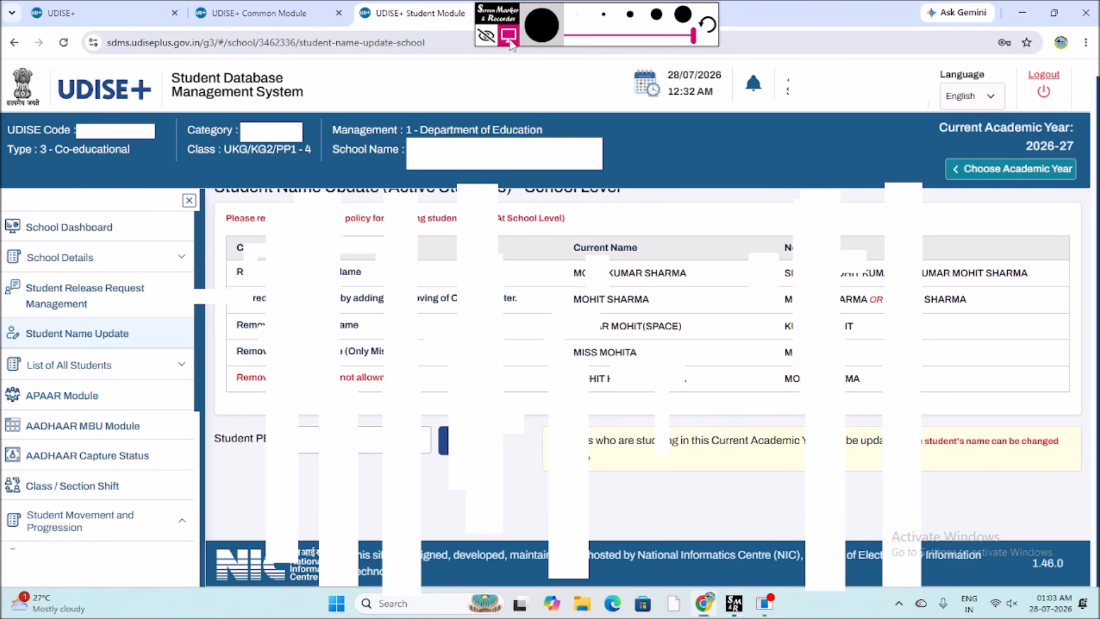
click(707, 28)
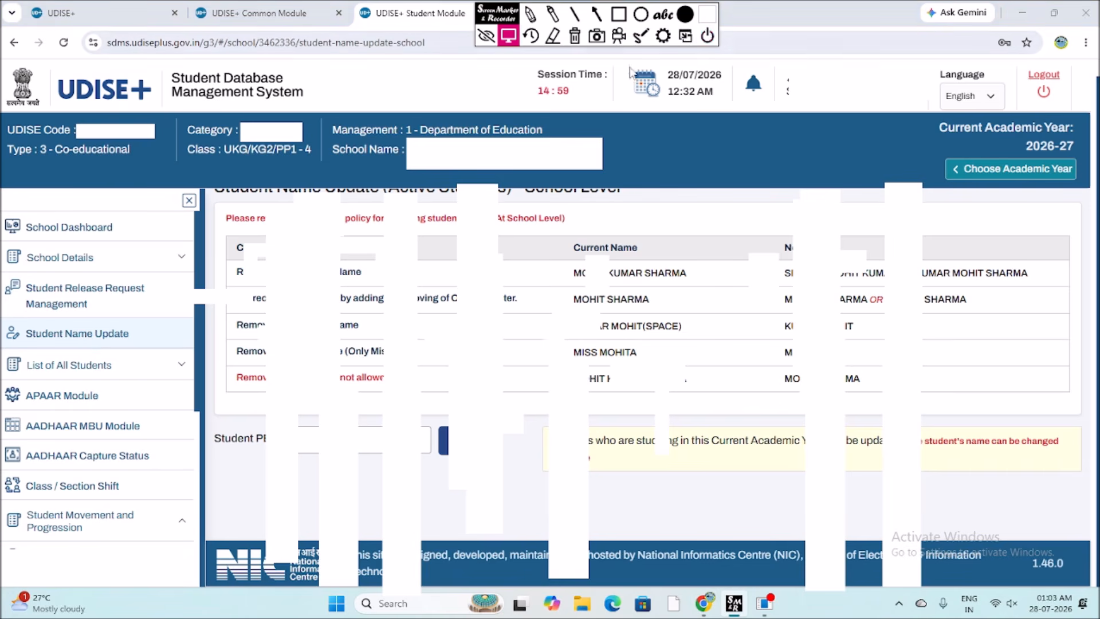
click(553, 36)
mouse_move(423, 359)
mouse_down()
mouse_move(478, 246)
mouse_move(392, 323)
mouse_move(304, 249)
mouse_move(286, 313)
mouse_move(275, 263)
mouse_move(346, 251)
mouse_move(545, 287)
mouse_move(535, 355)
mouse_move(422, 457)
mouse_move(345, 465)
mouse_move(564, 460)
mouse_move(799, 488)
mouse_move(882, 470)
mouse_move(931, 350)
mouse_move(911, 278)
mouse_move(774, 268)
mouse_move(837, 278)
mouse_move(759, 292)
mouse_move(321, 232)
mouse_move(357, 240)
mouse_up()
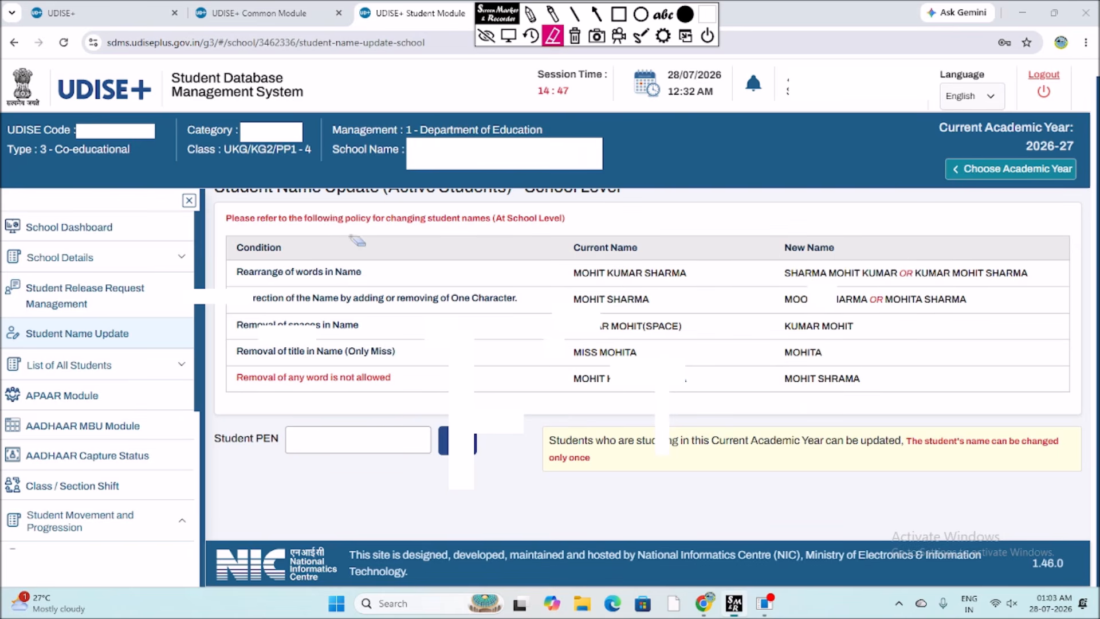
click(508, 36)
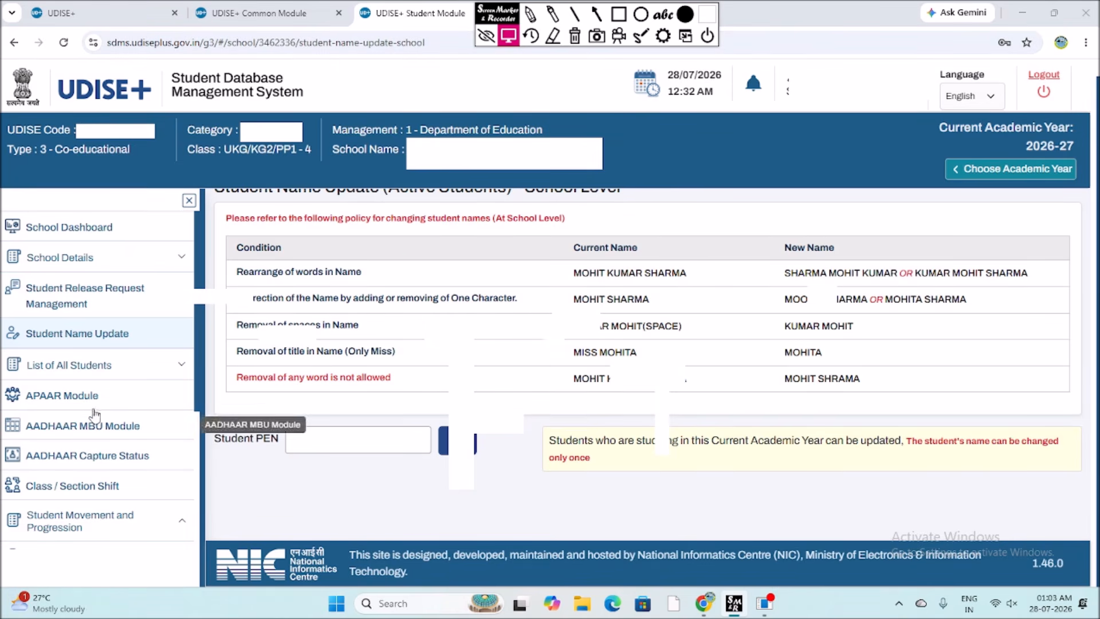
- Erase the remaining white strokes over the "Removal of spaces in Name" condition and the Go button beside Student PEN
click(553, 35)
drag(318, 333, 314, 345)
click(508, 36)
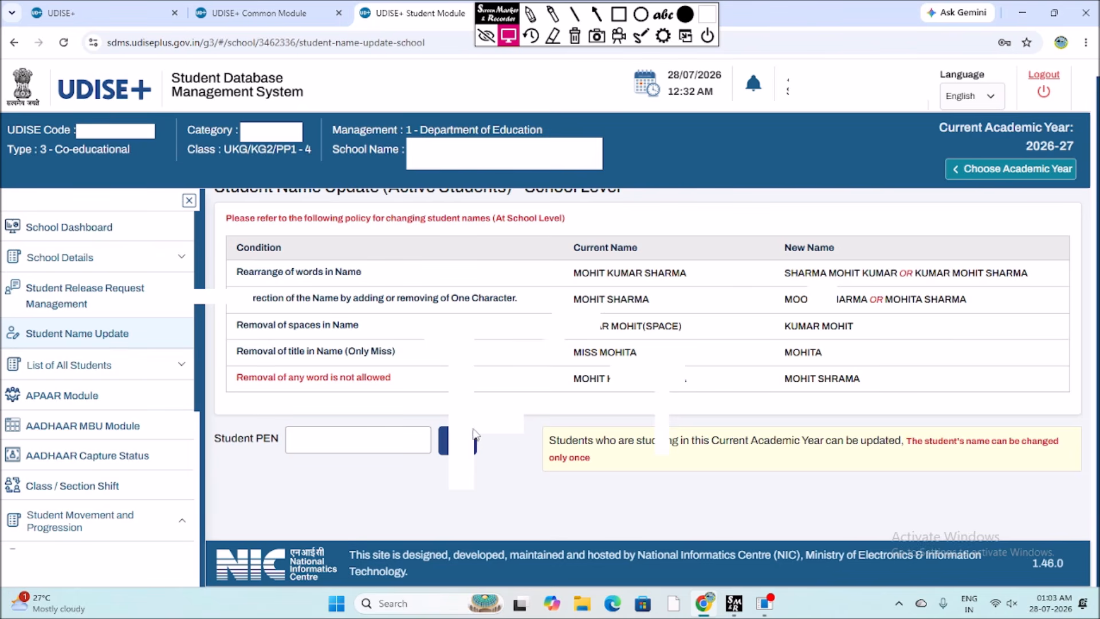
click(552, 35)
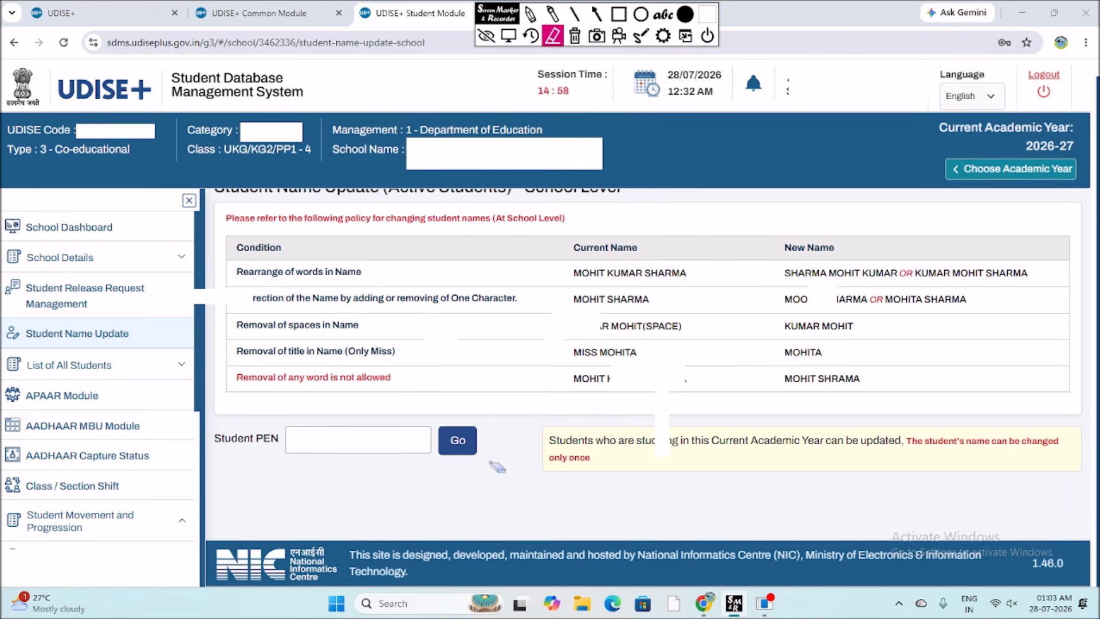
click(507, 36)
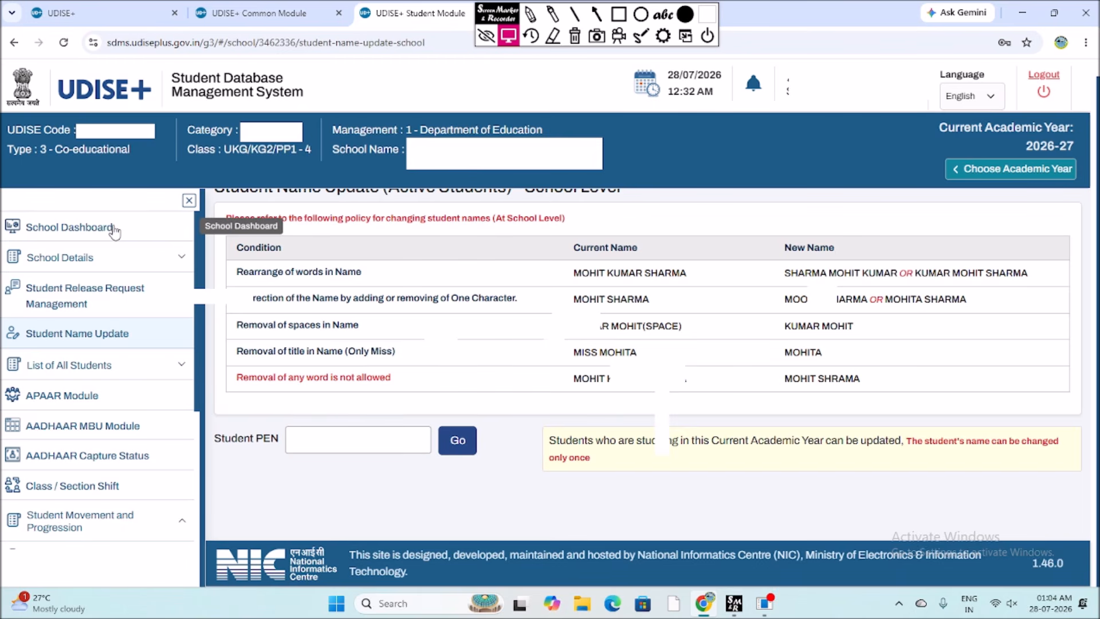
- Open the Reporting Module and examine the available School Activity Reports and their download formats, including Students Progression Details
scroll(86, 441, down, 5)
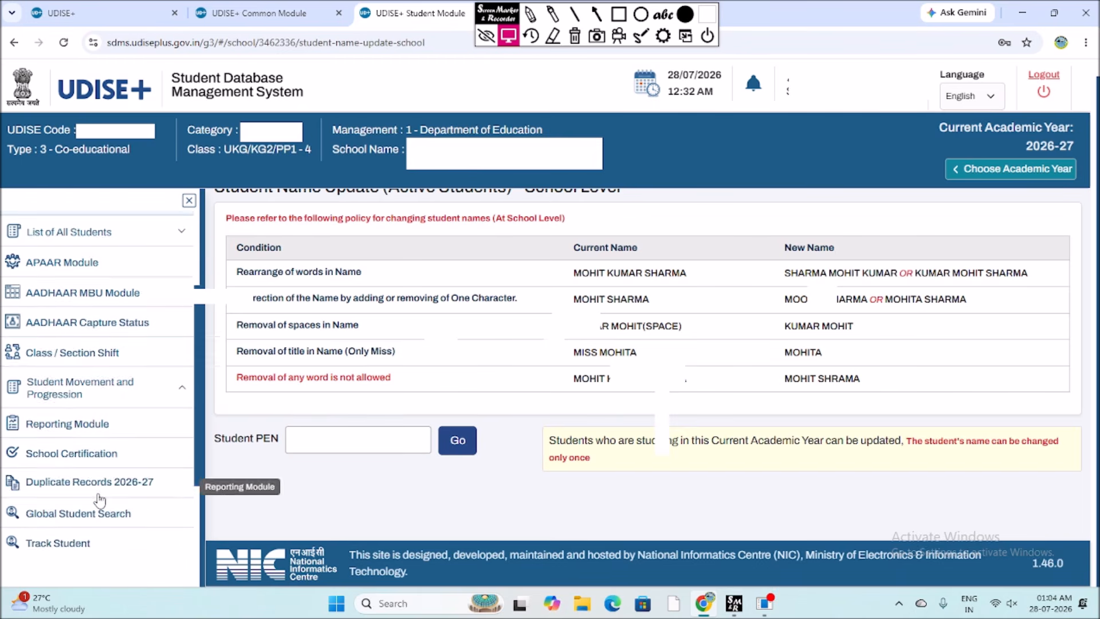
click(88, 424)
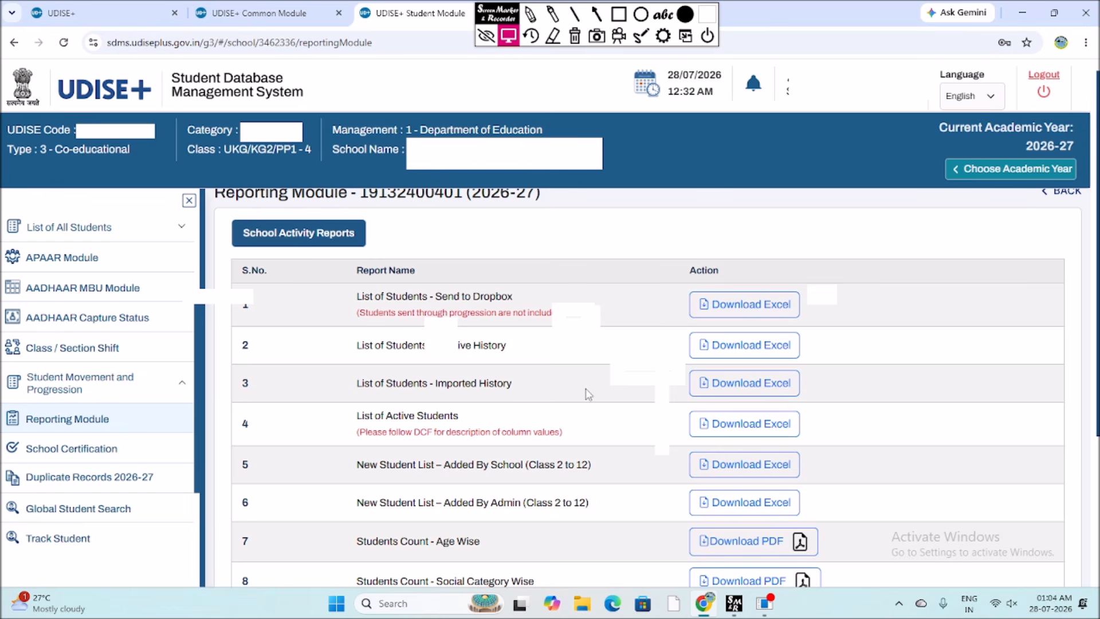
scroll(585, 389, down, 2)
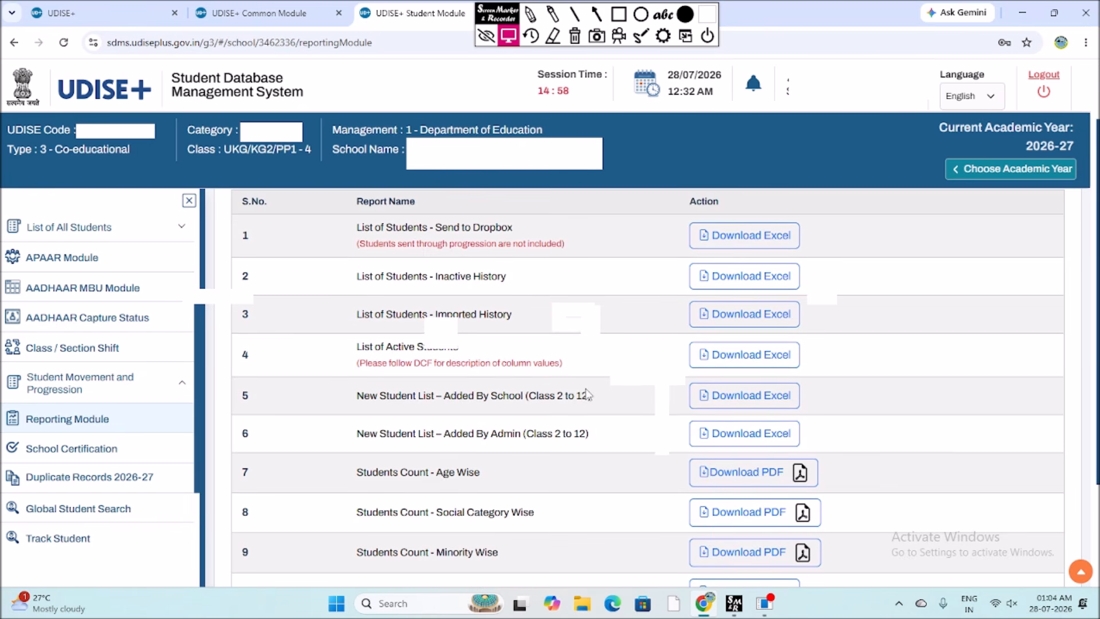
scroll(587, 394, down, 3)
scroll(586, 392, up, 3)
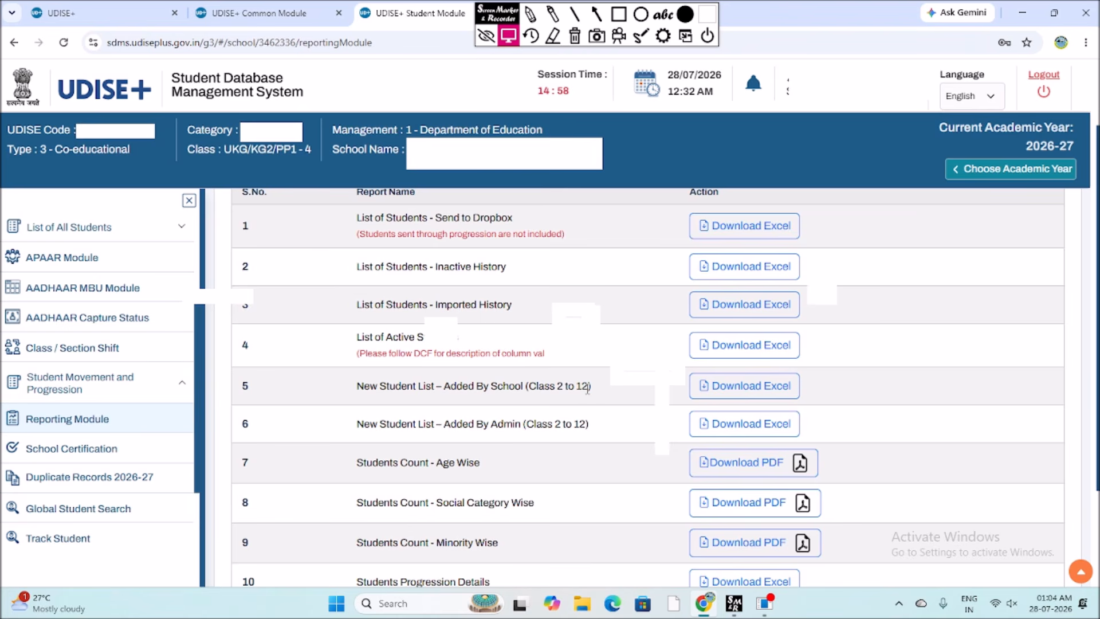
scroll(587, 390, down, 1)
scroll(588, 394, down, 1)
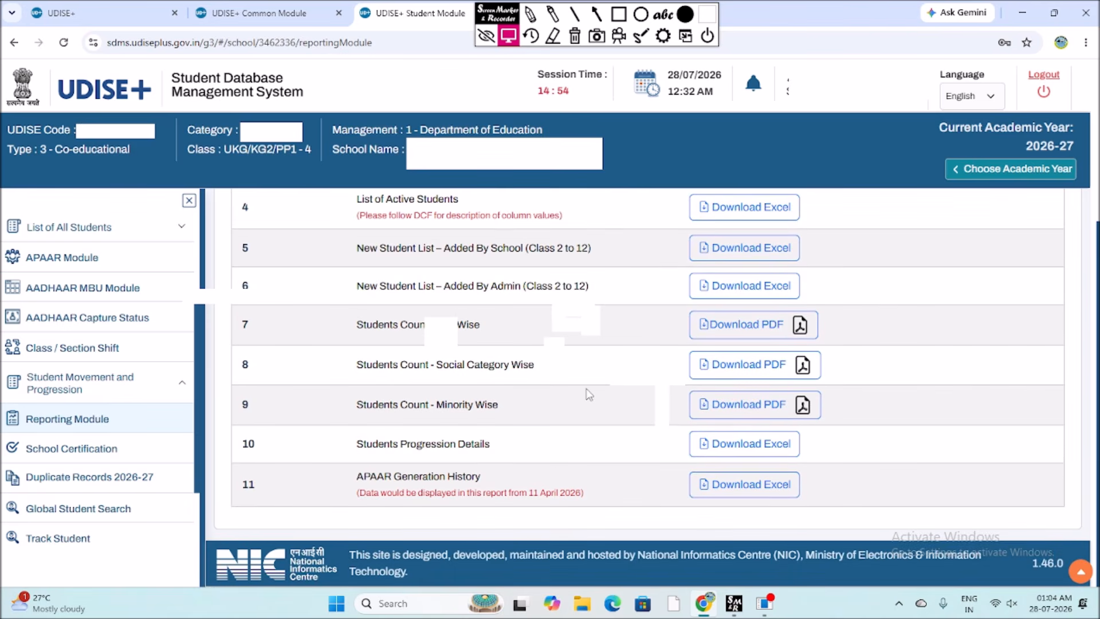
click(695, 446)
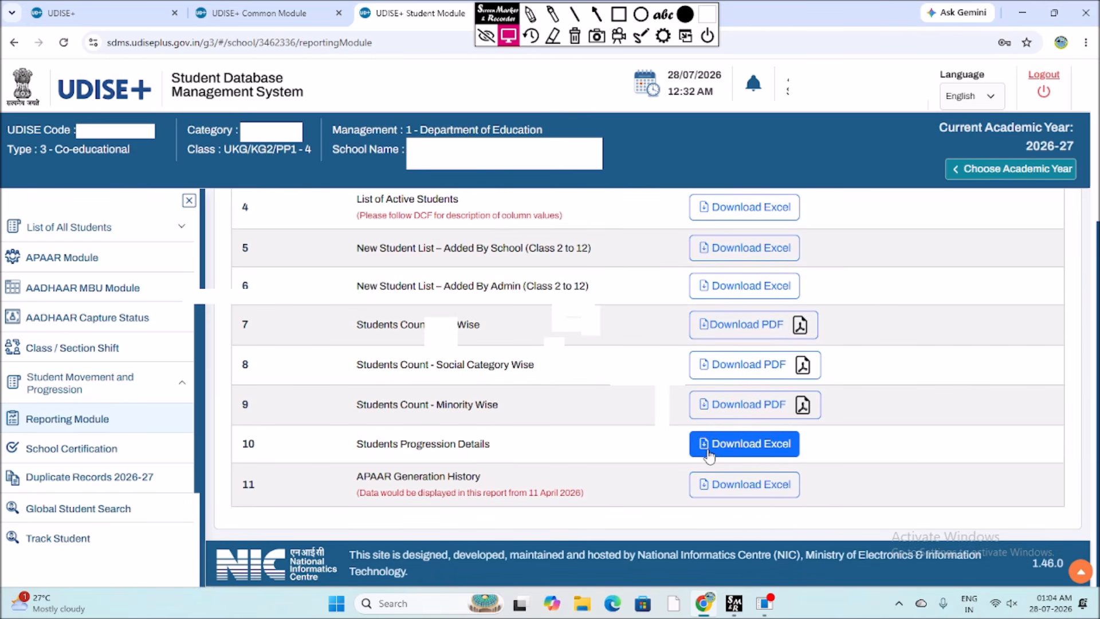
scroll(561, 466, up, 1)
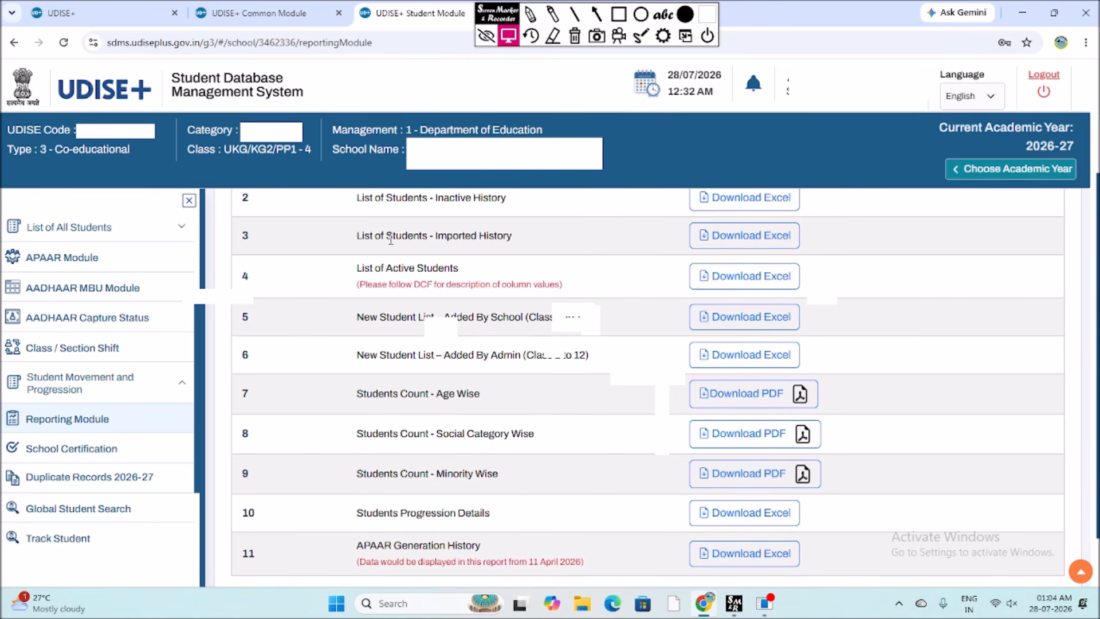
scroll(530, 342, up, 1)
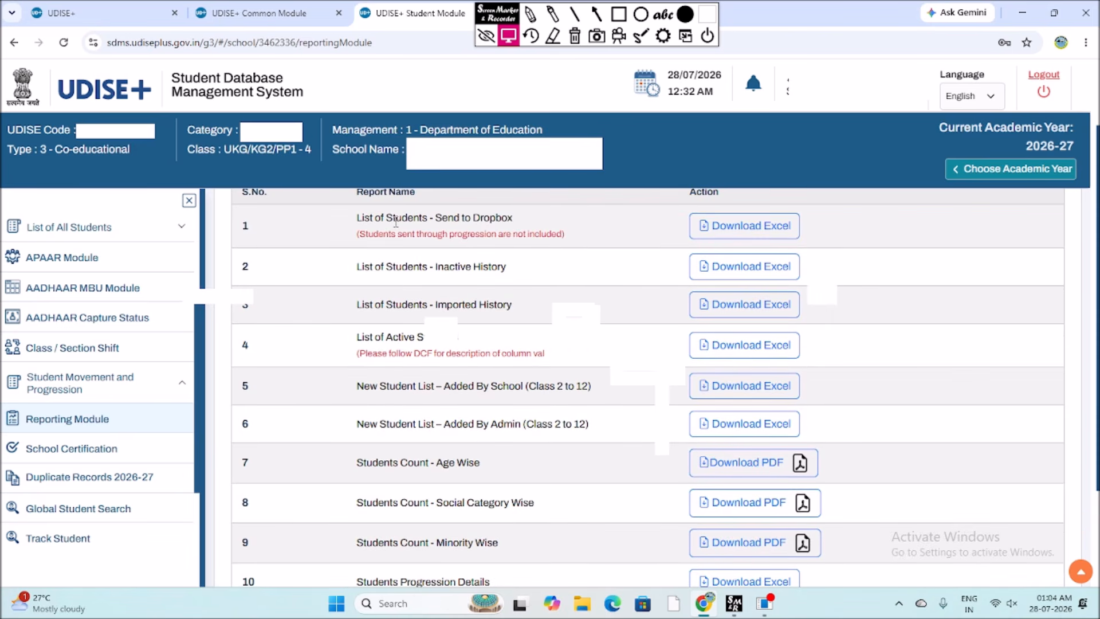